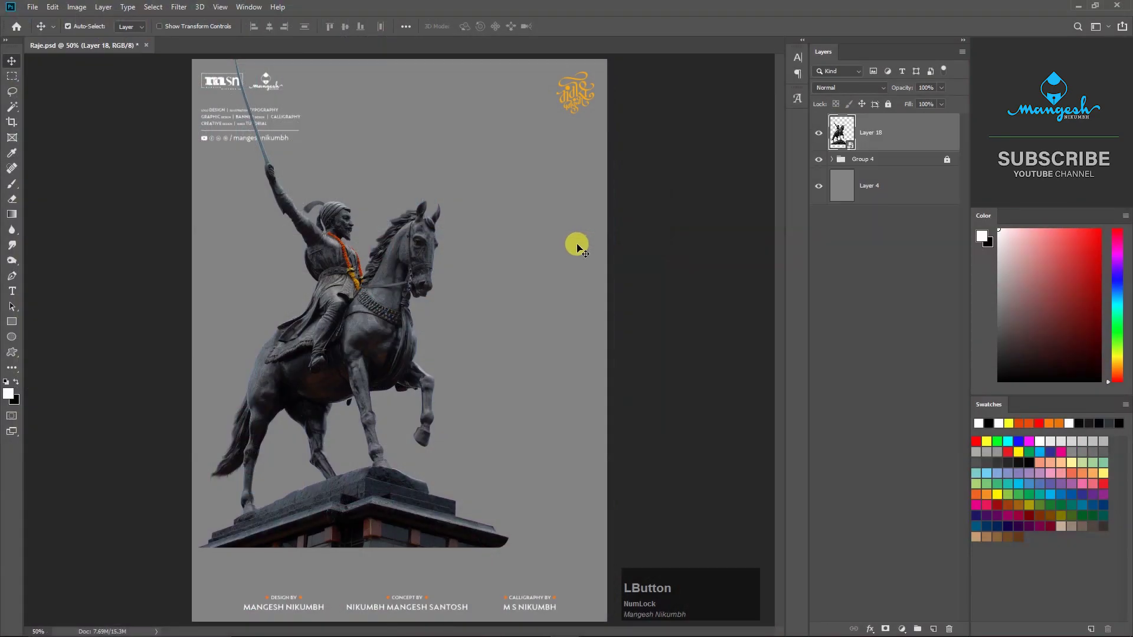
Move the statue toward the middle of the poster and place its layer directly beneath Group 4.
{"action": "left_click_drag", "start_coordinate": [353, 335], "coordinate": [432, 362]}
{"action": "key", "text": "ctrl+["}
{"action": "left_click_drag", "start_coordinate": [884, 122], "coordinate": [873, 163]}
{"action": "left_click_drag", "start_coordinate": [456, 355], "coordinate": [453, 337]}
Scale the statue down slightly and reposition it in the middle of the poster.
{"action": "key", "text": "ctrl+t"}
{"action": "left_click_drag", "start_coordinate": [583, 557], "coordinate": [568, 534]}
{"action": "mouse_move", "coordinate": [447, 390]}
{"action": "left_mouse_down"}
{"action": "mouse_move", "coordinate": [440, 399]}
{"action": "mouse_move", "coordinate": [441, 383]}
{"action": "left_mouse_up"}
{"action": "key", "text": "Return"}
Duplicate Layer 18 and hide the copy.
{"action": "right_click", "coordinate": [878, 146]}
{"action": "left_click", "coordinate": [912, 170]}
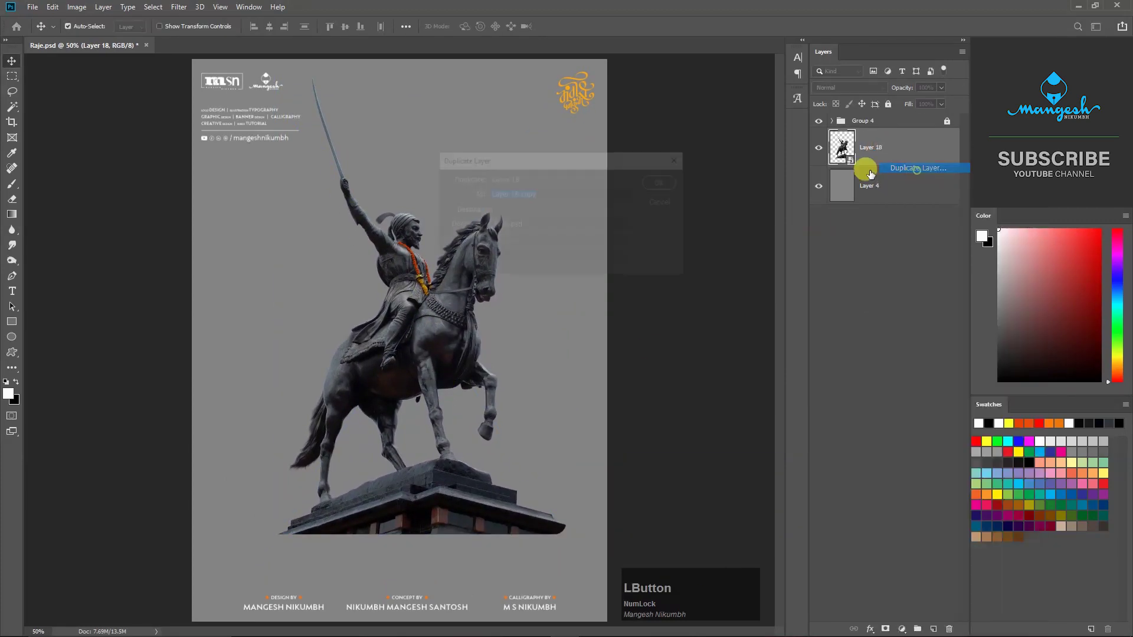
{"action": "left_click", "coordinate": [678, 186]}
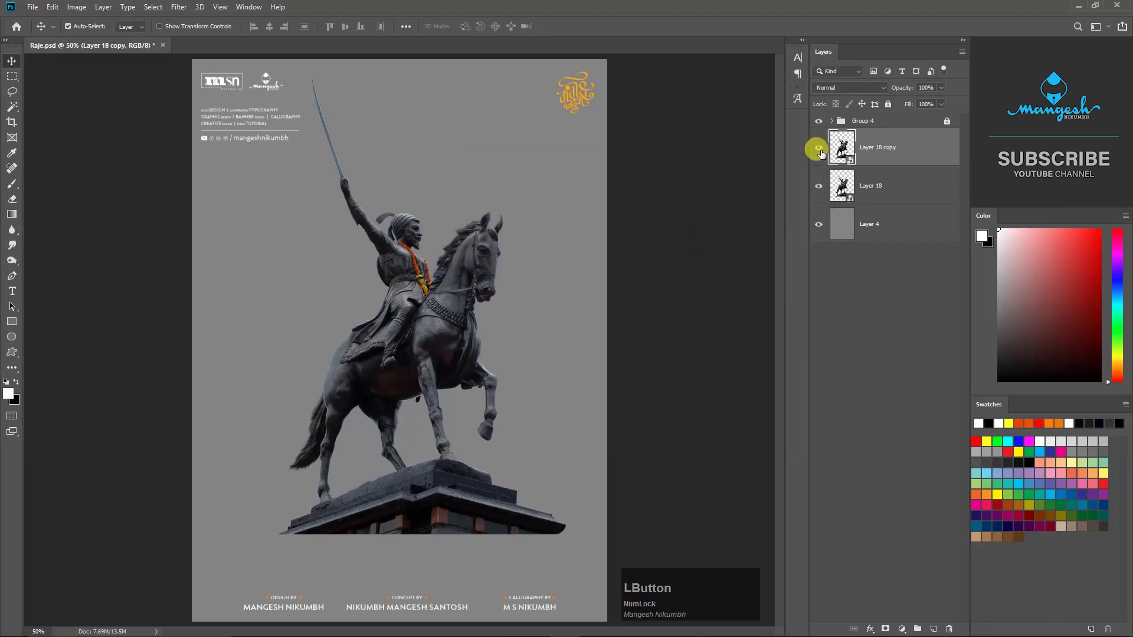
{"action": "left_click", "coordinate": [819, 149]}
Adjust Layer 18 with the Camera Raw Filter: Contrast +13, Highlights +51, Shadows +59 and Clarity +64.
{"action": "left_click", "coordinate": [899, 189]}
{"action": "left_click", "coordinate": [179, 7]}
{"action": "left_click", "coordinate": [192, 78]}
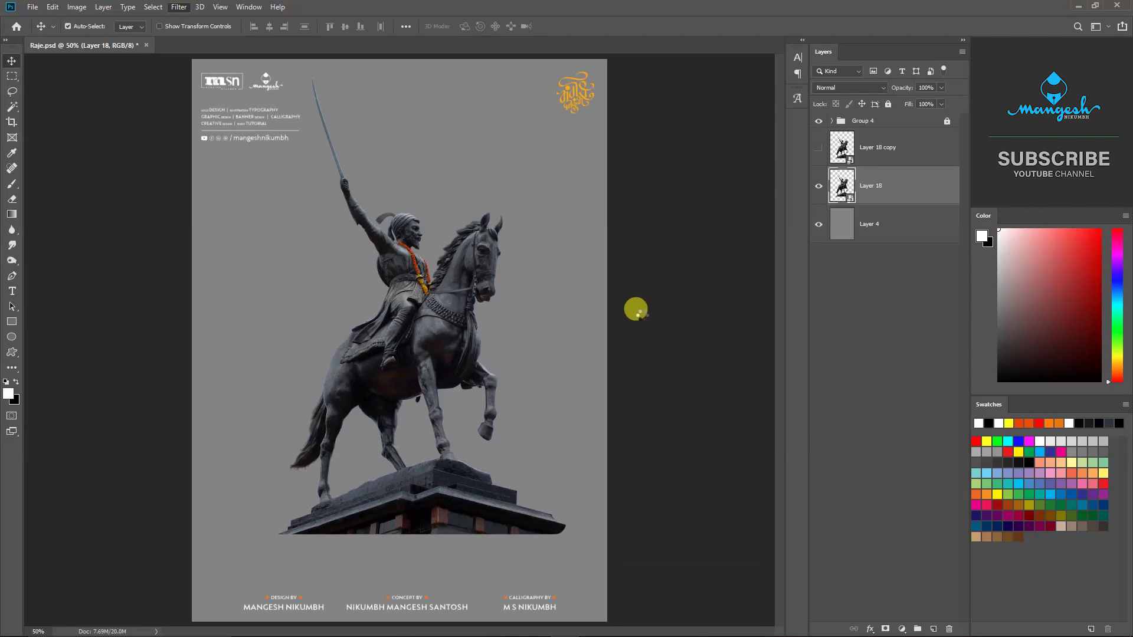
{"action": "key", "text": "ctrl+plus"}
{"action": "key", "text": "ctrl+plus"}
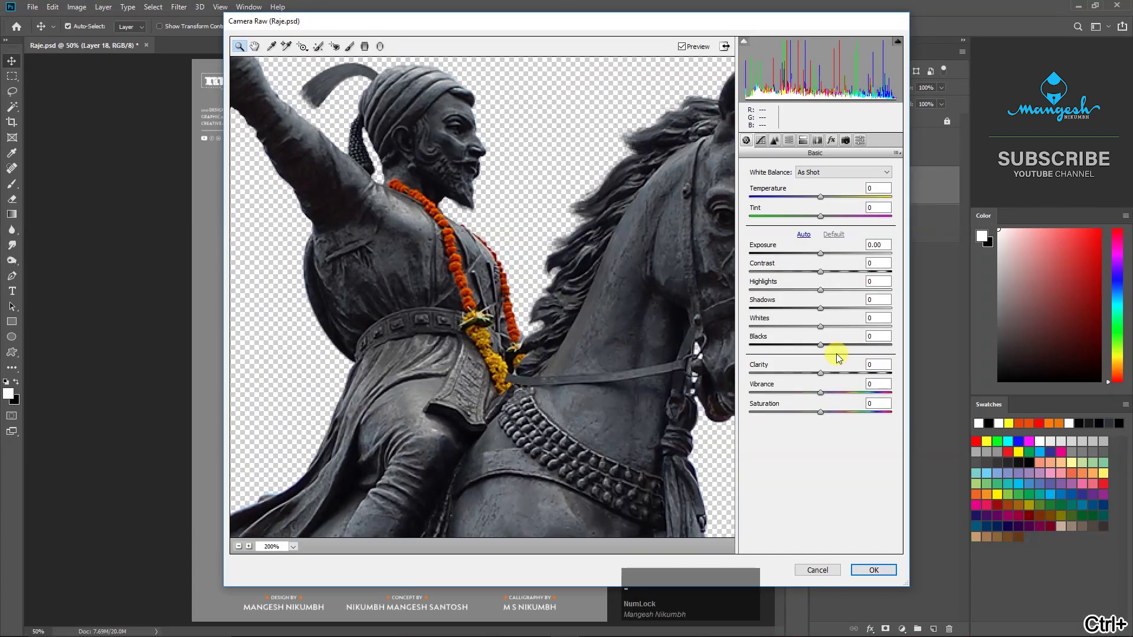
{"action": "left_click", "coordinate": [860, 374]}
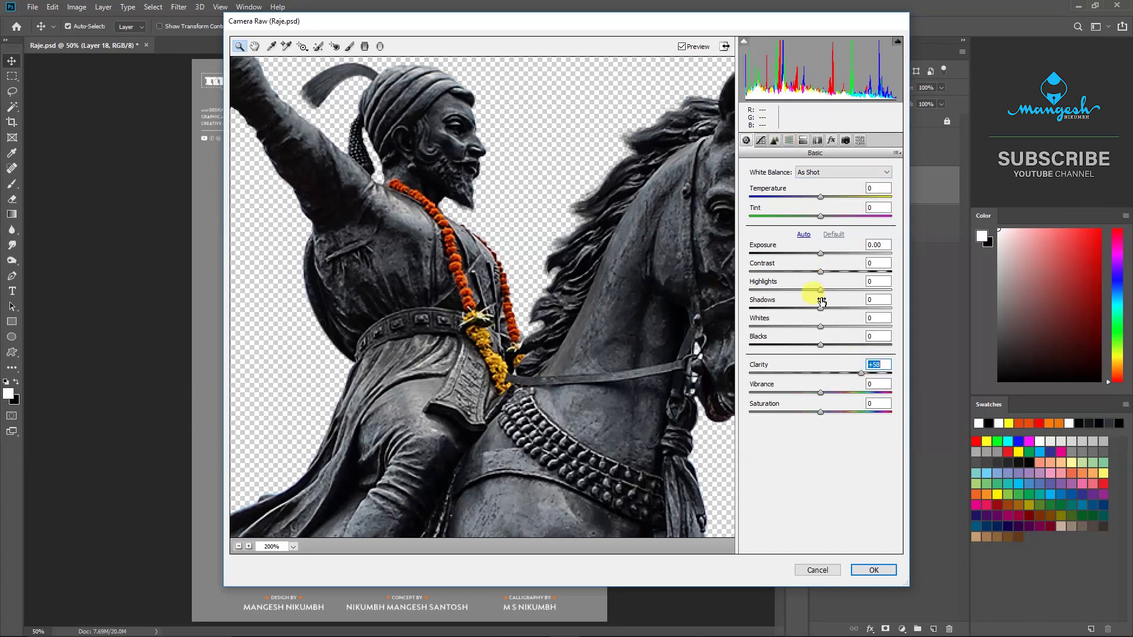
{"action": "left_click", "coordinate": [862, 308]}
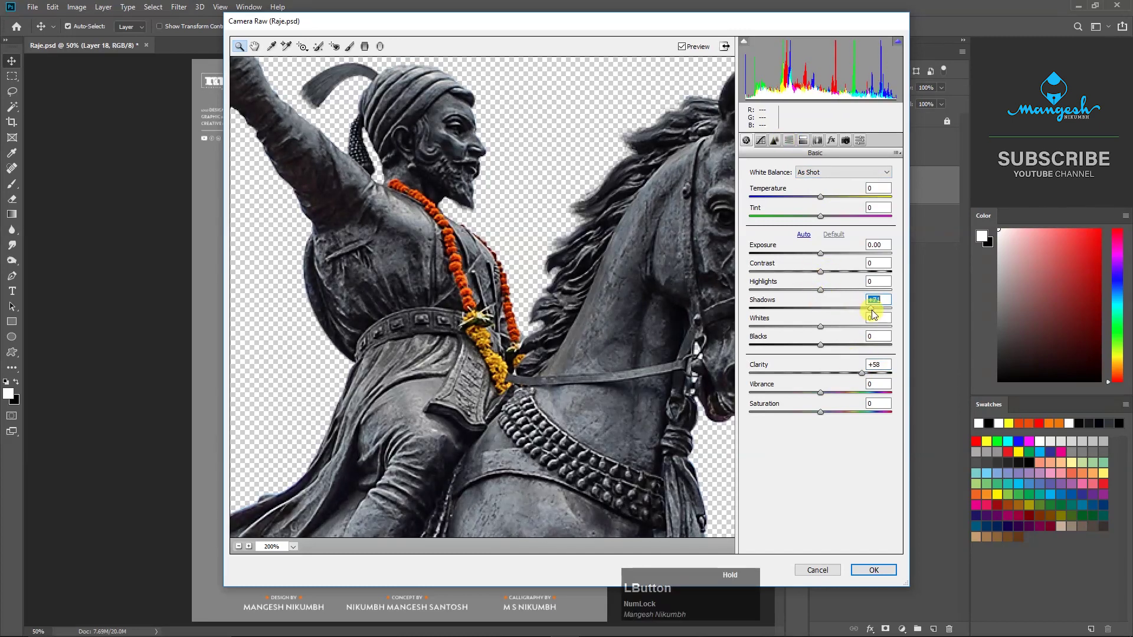
{"action": "left_click_drag", "start_coordinate": [823, 274], "coordinate": [855, 290]}
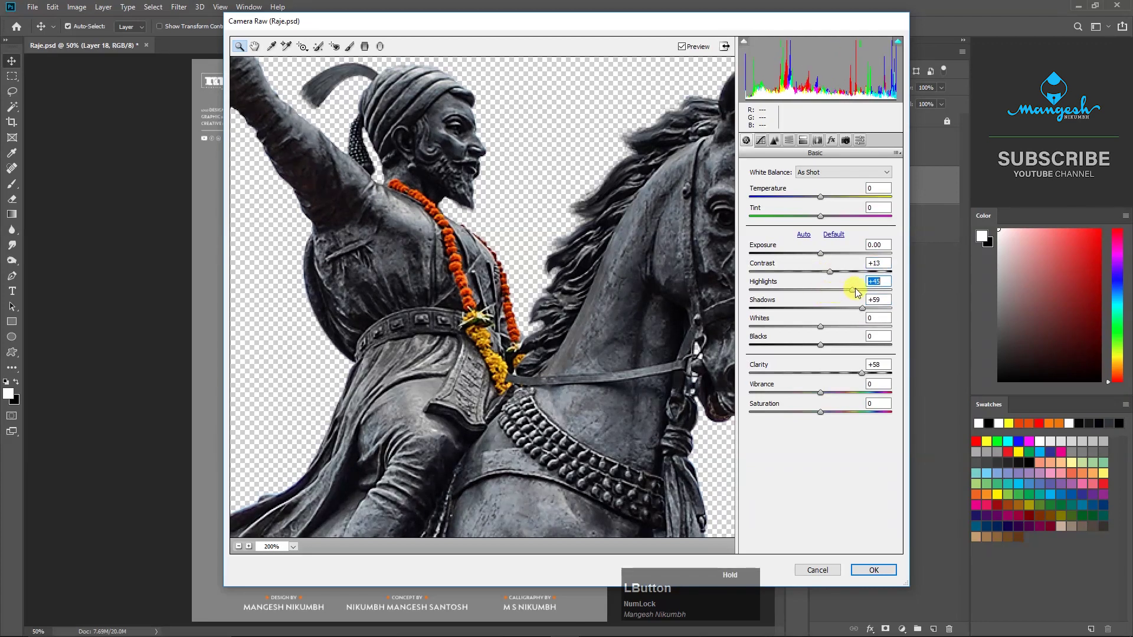
{"action": "left_click_drag", "start_coordinate": [862, 373], "coordinate": [865, 375]}
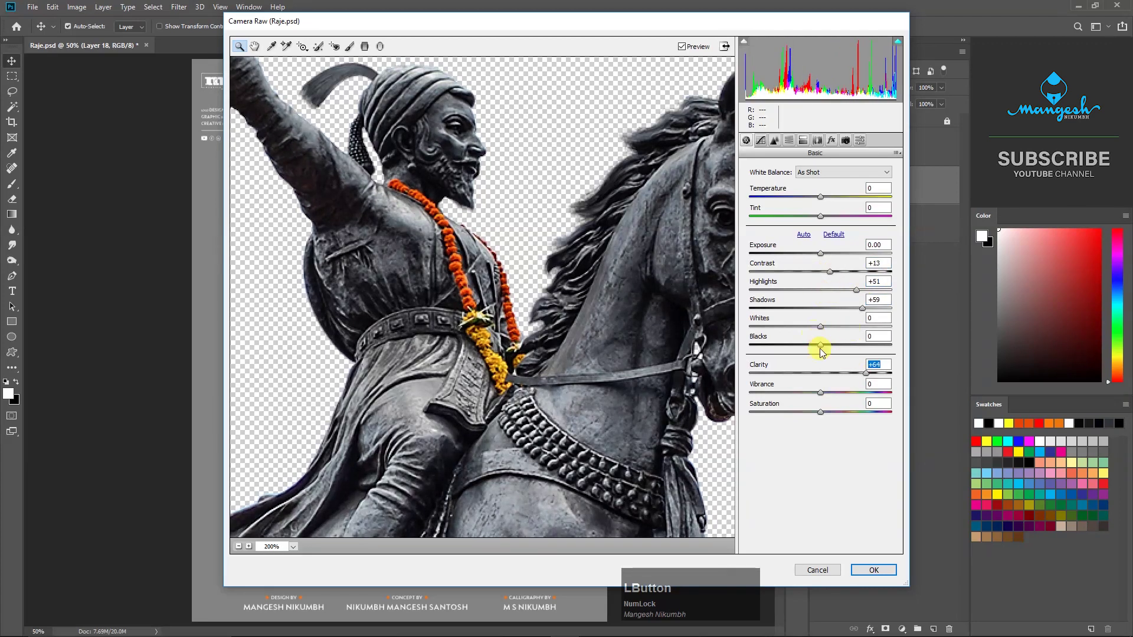
Add strong luminance noise reduction with Luminance Detail 55 and apply the Camera Raw Filter.
{"action": "left_click", "coordinate": [774, 140]}
{"action": "left_click_drag", "start_coordinate": [751, 289], "coordinate": [791, 308]}
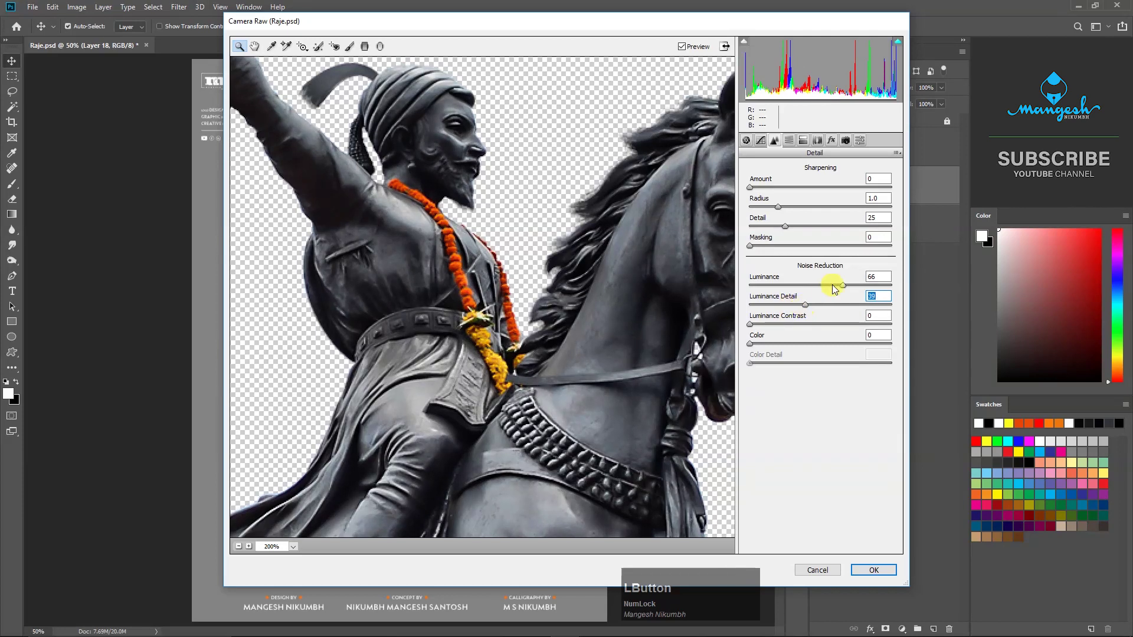
{"action": "mouse_move", "coordinate": [866, 288]}
{"action": "left_mouse_down"}
{"action": "mouse_move", "coordinate": [852, 300]}
{"action": "mouse_move", "coordinate": [885, 290]}
{"action": "left_mouse_up"}
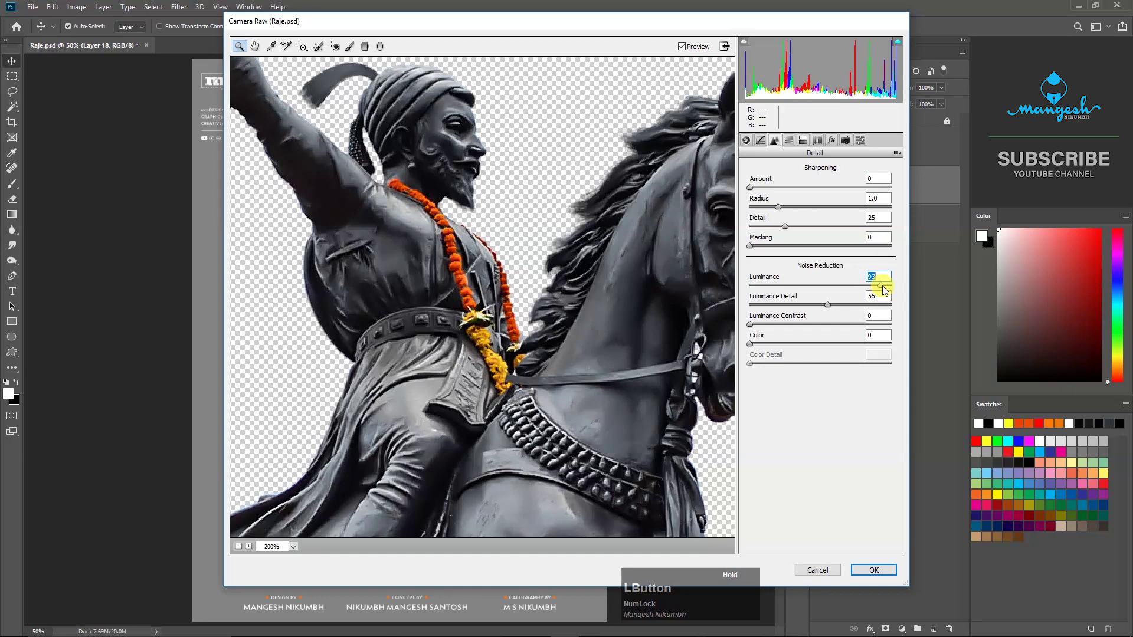
{"action": "left_click", "coordinate": [871, 570]}
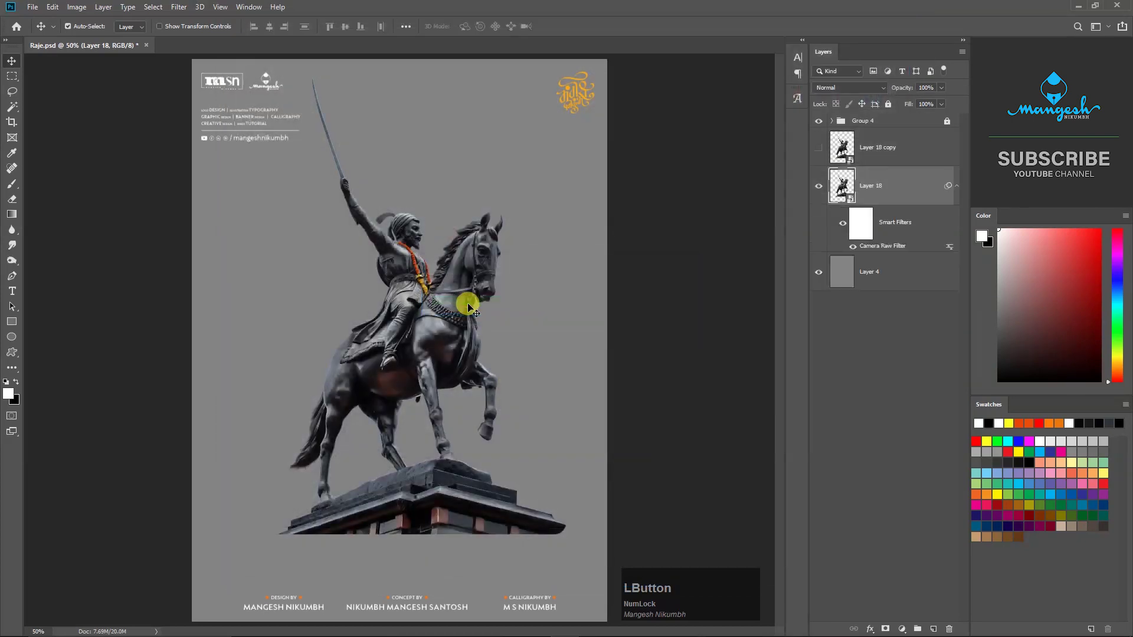
Show Layer 18 copy and apply a High Pass filter to it with a 0.8 pixel radius.
{"action": "key", "text": "ctrl+plus"}
{"action": "left_click_drag", "start_coordinate": [533, 210], "coordinate": [509, 329]}
{"action": "left_click", "coordinate": [819, 146]}
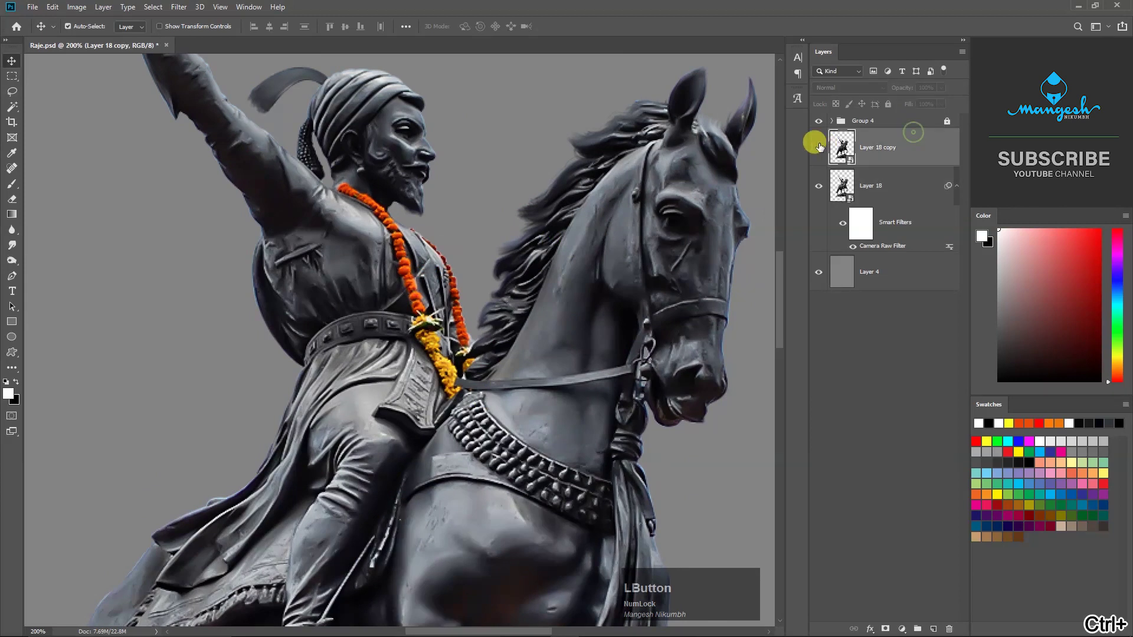
{"action": "left_click", "coordinate": [819, 148]}
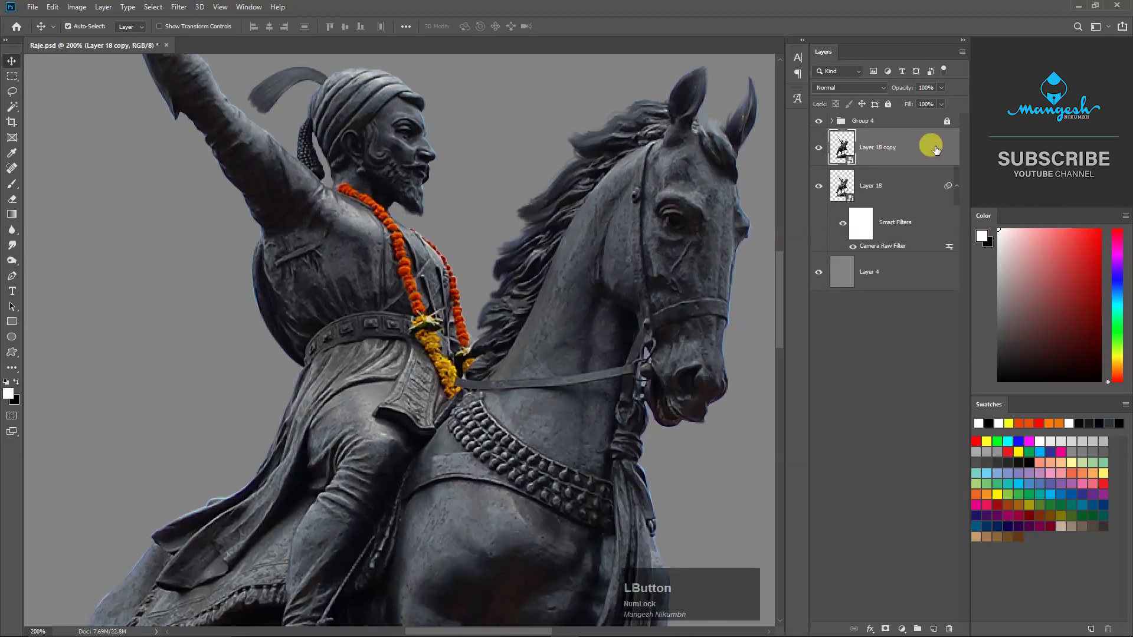
{"action": "left_click", "coordinate": [180, 7]}
{"action": "mouse_move", "coordinate": [228, 243]}
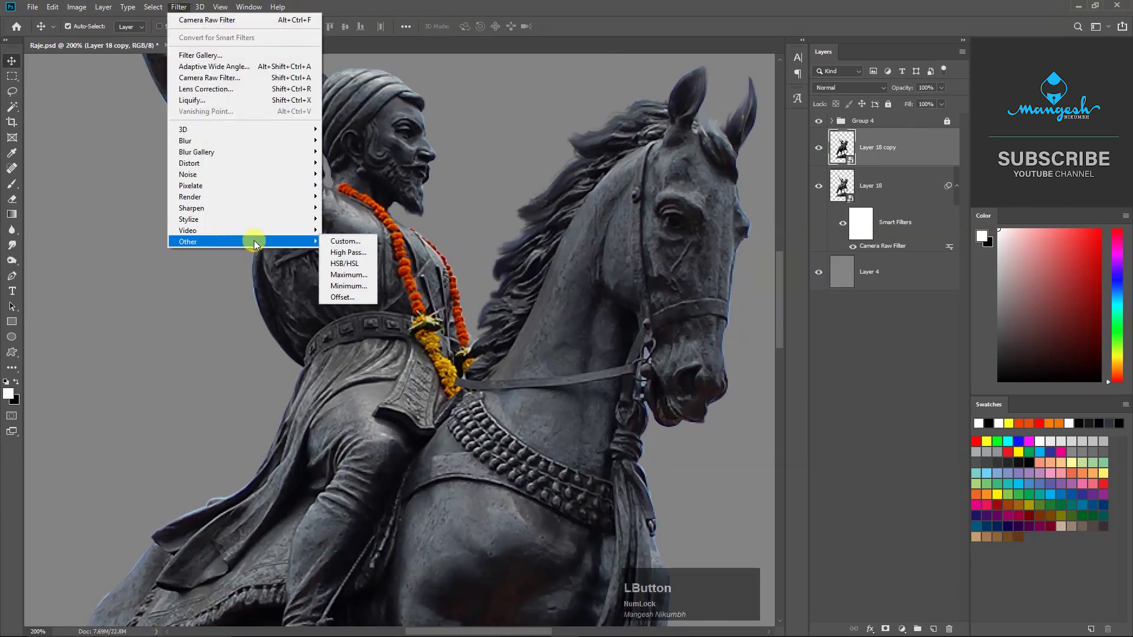
{"action": "left_click", "coordinate": [348, 252]}
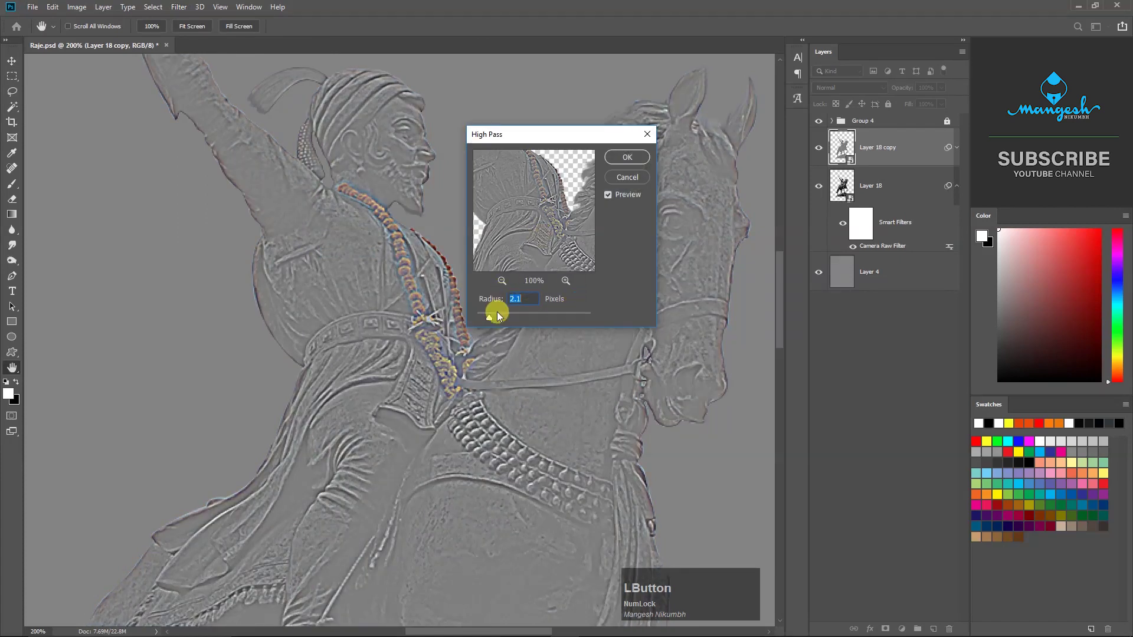
{"action": "left_click_drag", "start_coordinate": [490, 318], "coordinate": [480, 317]}
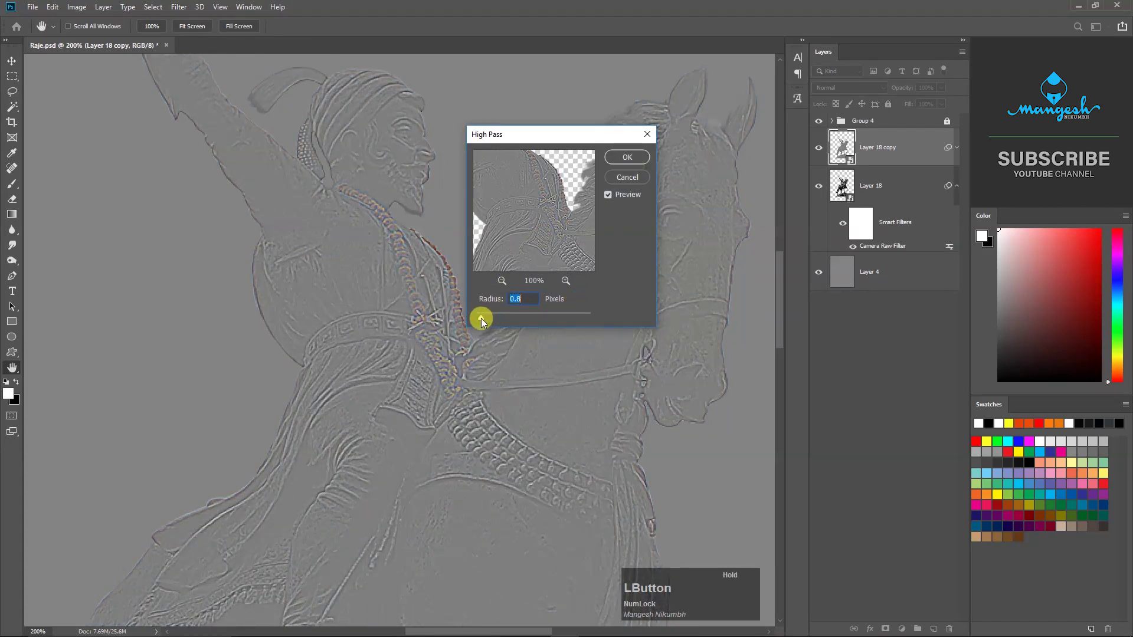
{"action": "left_click", "coordinate": [628, 157]}
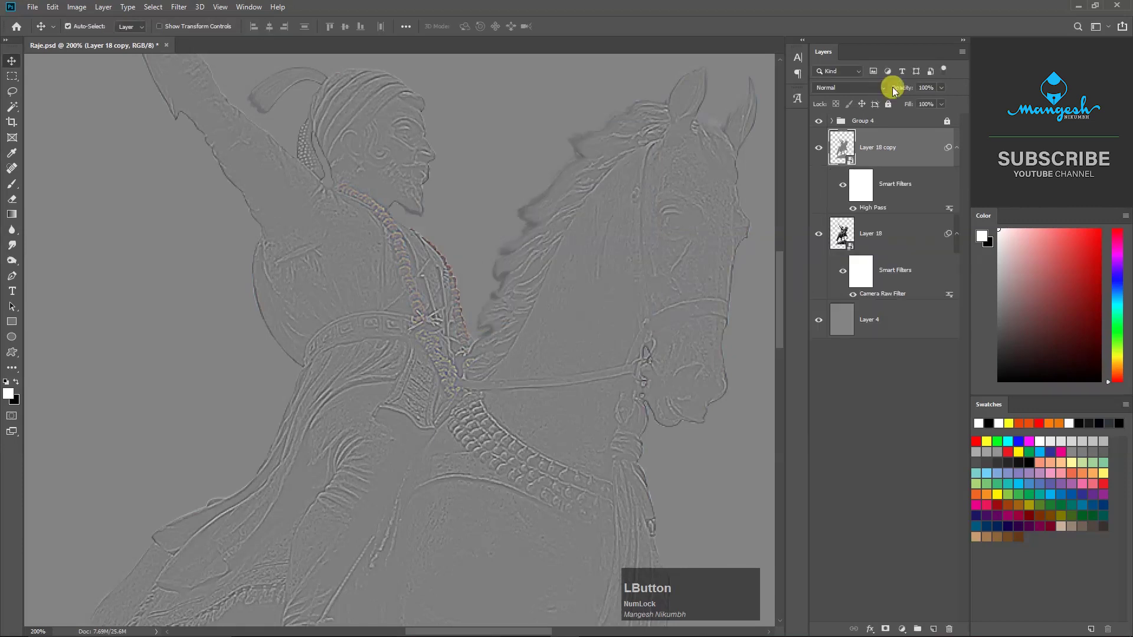
Set Layer 18 copy's blend mode to Hard Light and toggle its visibility to compare the sharpening.
{"action": "left_click", "coordinate": [874, 88]}
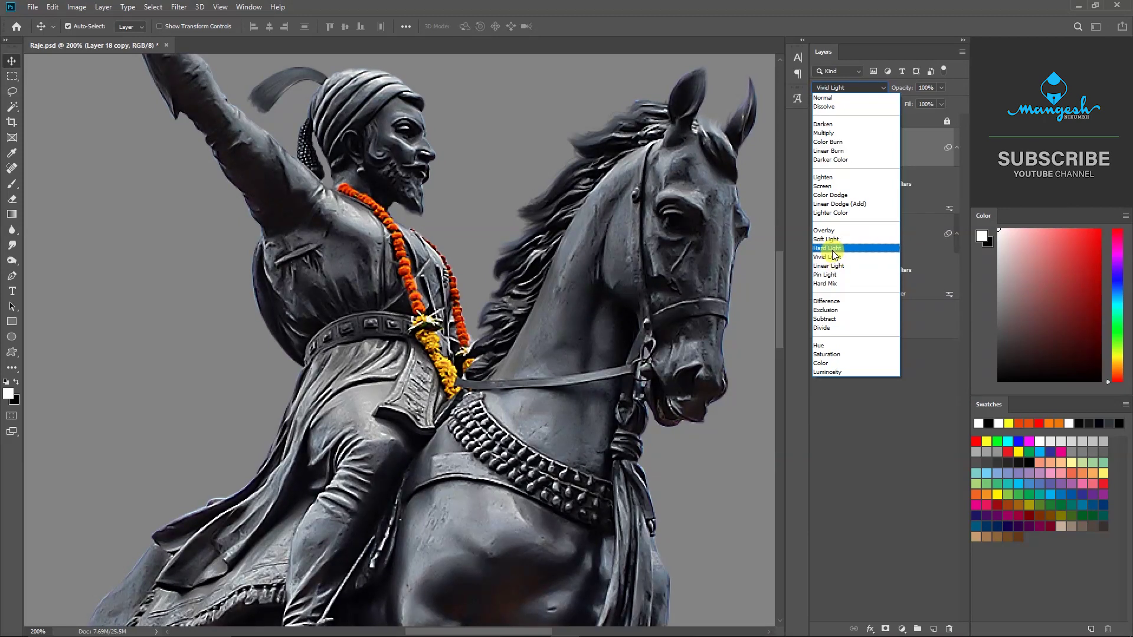
{"action": "left_click", "coordinate": [833, 248]}
{"action": "left_click", "coordinate": [817, 145]}
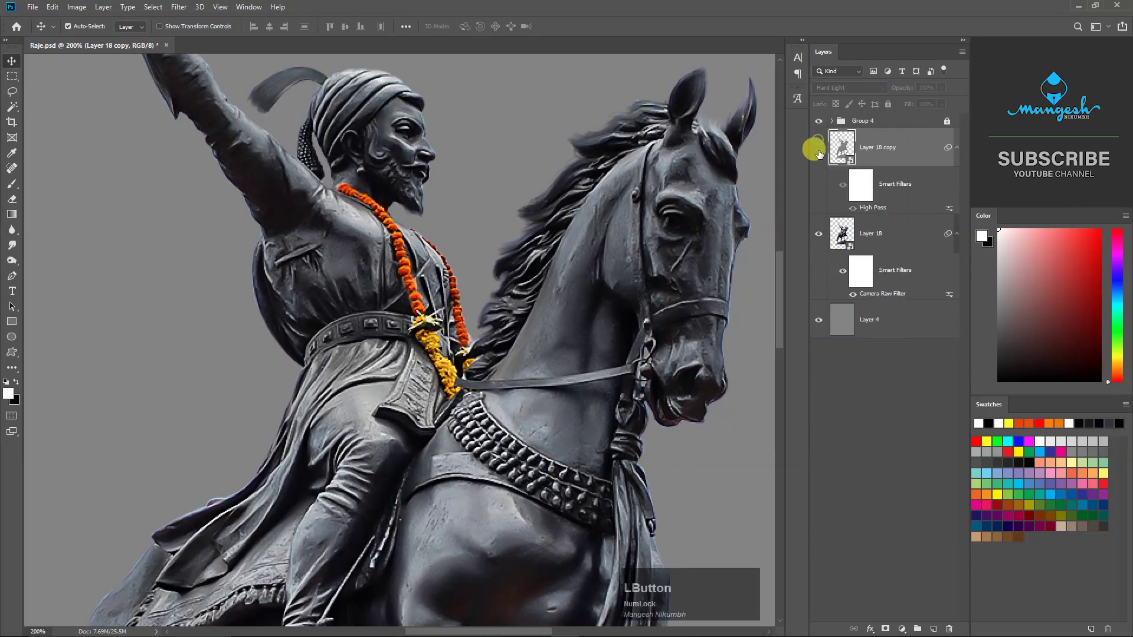
Group Layer 18 copy with Layer 18 and toggle the group's visibility to check the statue.
{"action": "key", "text": "ctrl+minus"}
{"action": "left_click", "coordinate": [901, 236], "text": "shift"}
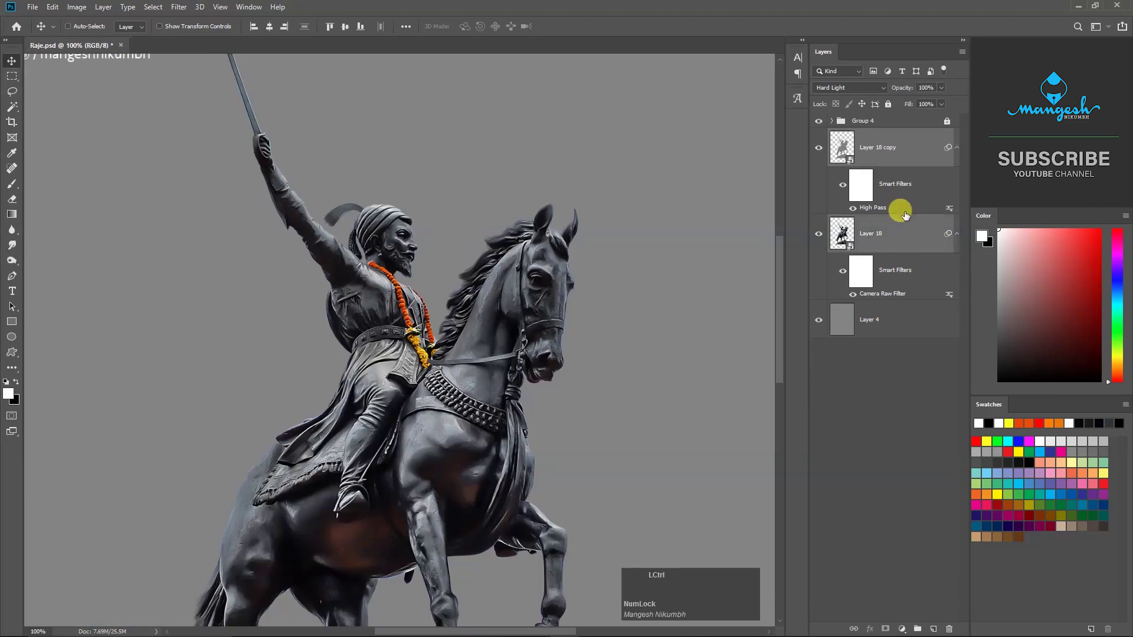
{"action": "key", "text": "ctrl+g"}
{"action": "left_click", "coordinate": [819, 136]}
{"action": "left_click", "coordinate": [816, 138]}
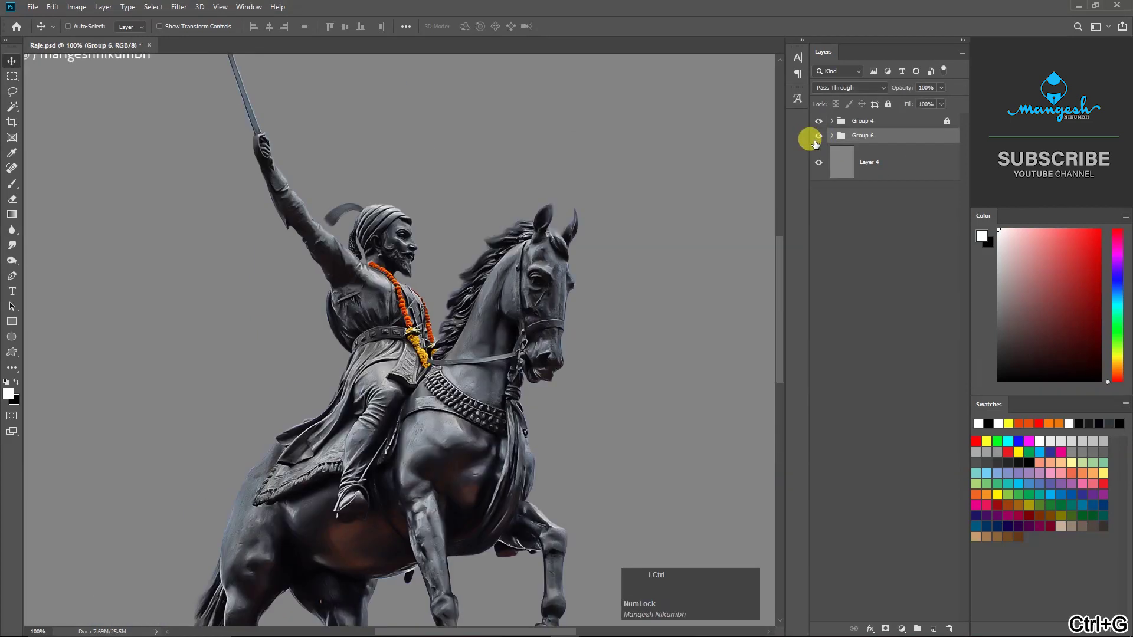
Add a layer mask to the statue group and choose the Soft Round brush from General Brushes.
{"action": "key", "text": "ctrl+minus"}
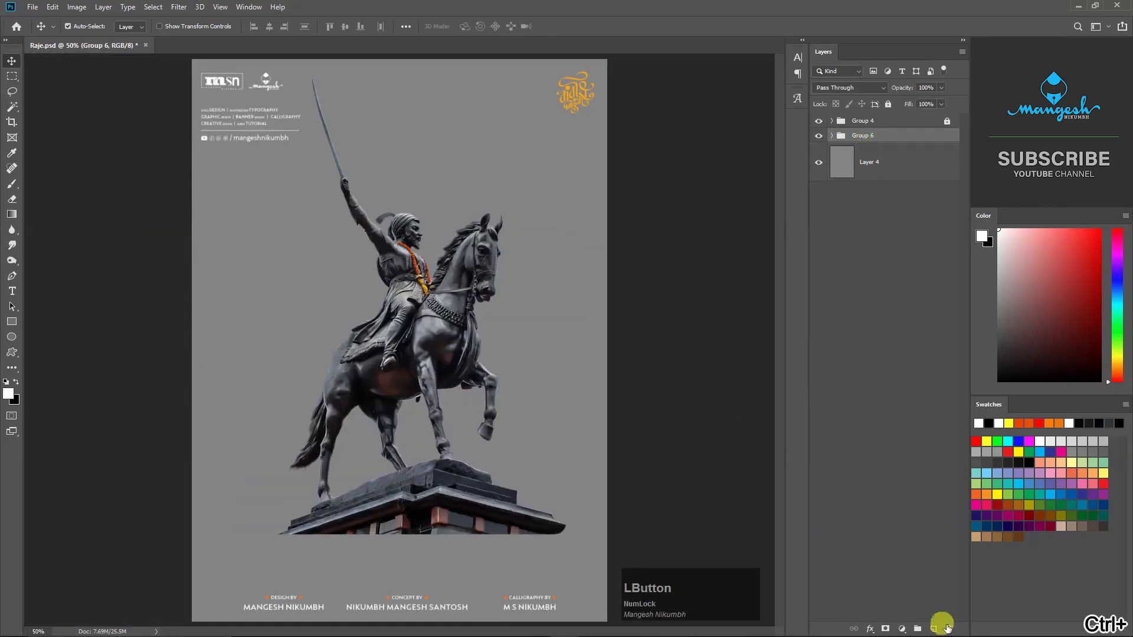
{"action": "left_click", "coordinate": [885, 629]}
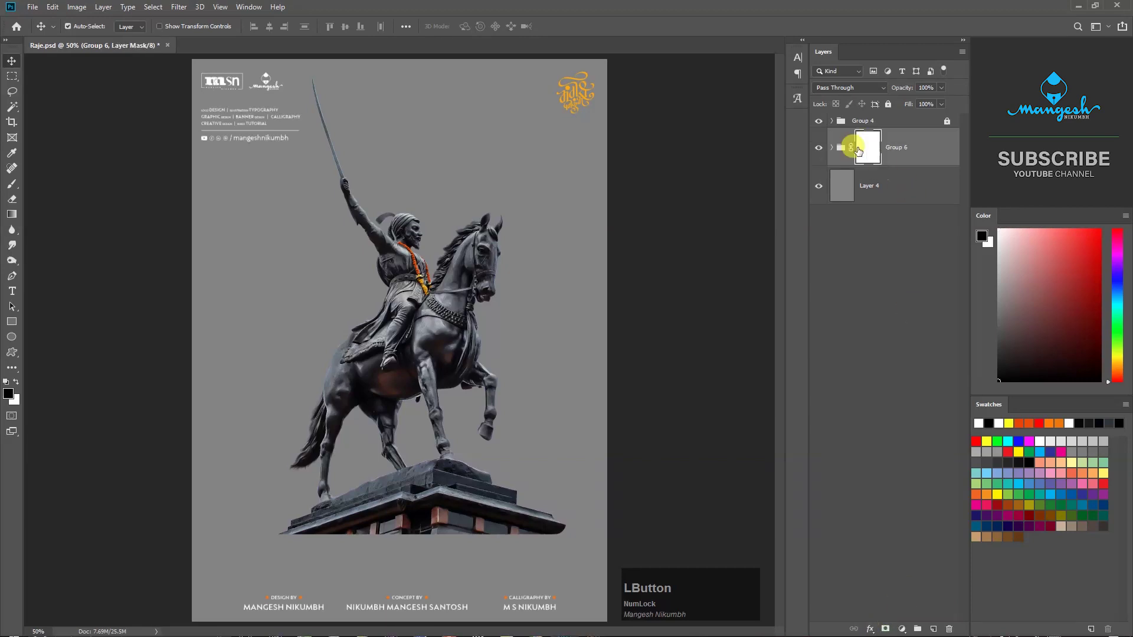
{"action": "key", "text": "b"}
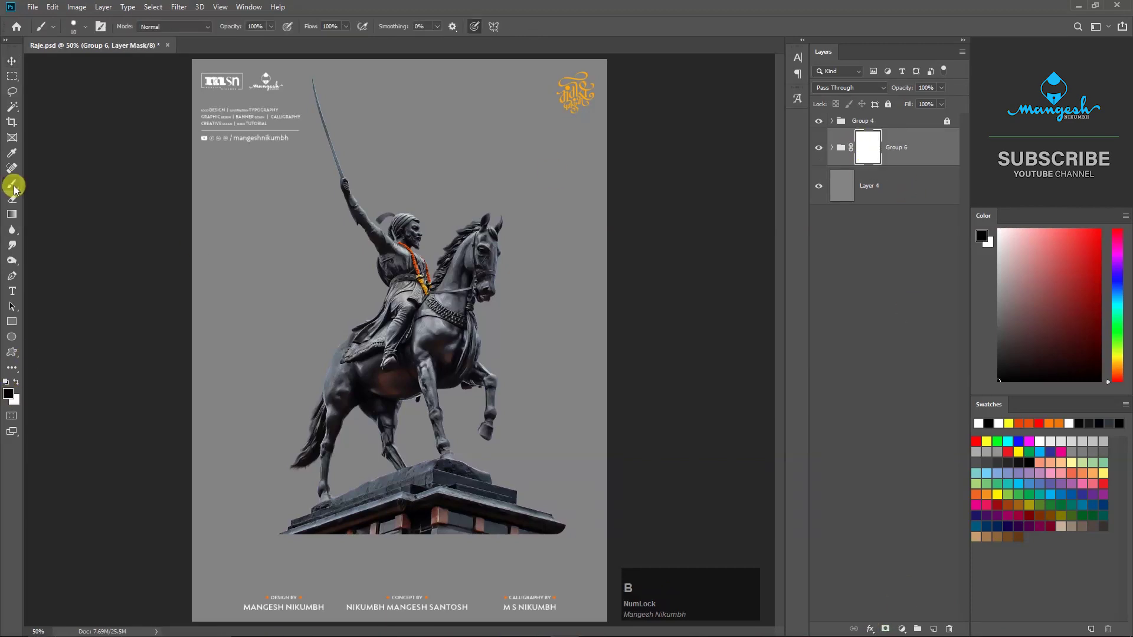
{"action": "right_click", "coordinate": [290, 193]}
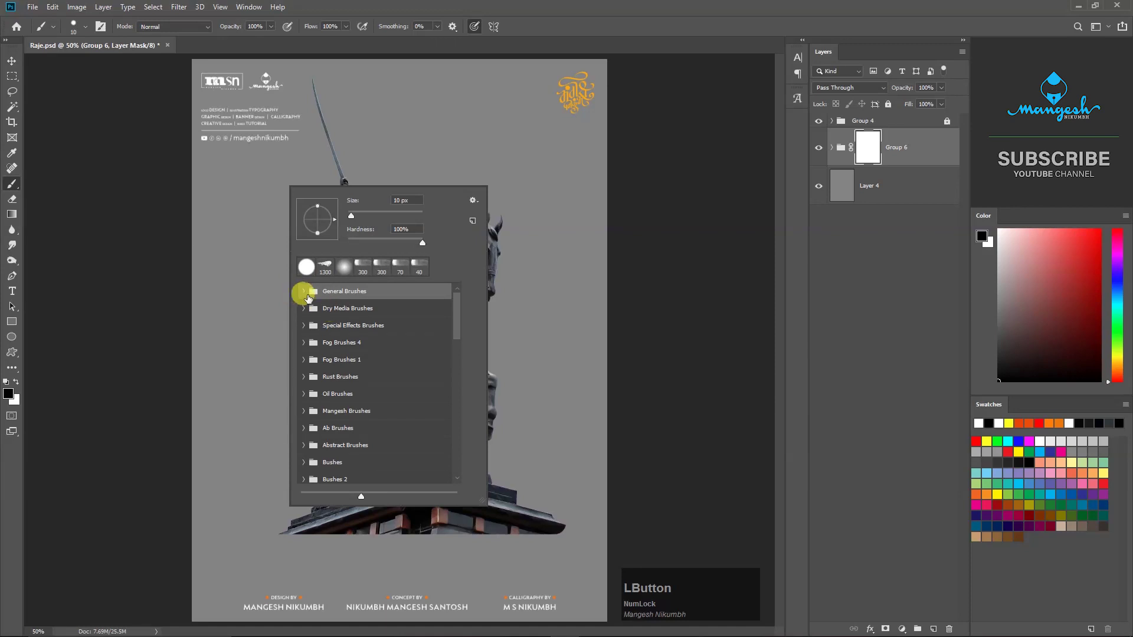
{"action": "left_click", "coordinate": [304, 292]}
{"action": "left_click", "coordinate": [367, 312]}
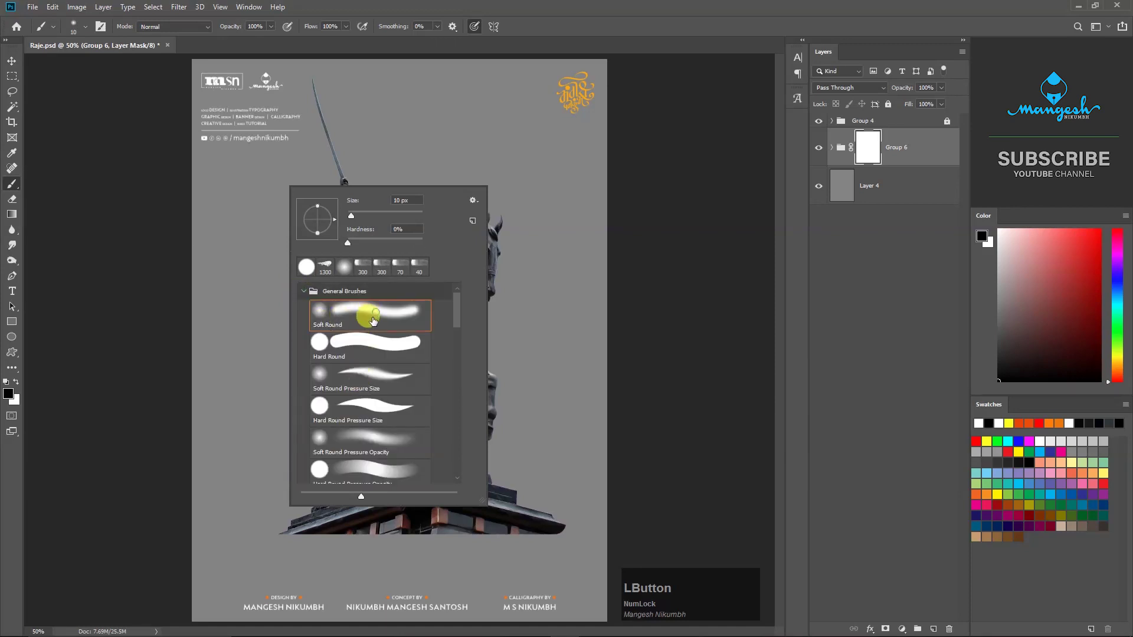
{"action": "key", "text": "Return"}
Paint black on the group's mask with a large soft brush to fade out the pedestal's lower part.
{"action": "mouse_move", "coordinate": [509, 549]}
{"action": "left_mouse_down"}
{"action": "mouse_move", "coordinate": [528, 526]}
{"action": "mouse_move", "coordinate": [416, 514]}
{"action": "mouse_move", "coordinate": [237, 527]}
{"action": "mouse_move", "coordinate": [429, 503]}
{"action": "mouse_move", "coordinate": [442, 526]}
{"action": "mouse_move", "coordinate": [246, 519]}
{"action": "mouse_move", "coordinate": [540, 528]}
{"action": "mouse_move", "coordinate": [467, 504]}
{"action": "mouse_move", "coordinate": [232, 514]}
{"action": "mouse_move", "coordinate": [368, 486]}
{"action": "mouse_move", "coordinate": [500, 507]}
{"action": "mouse_move", "coordinate": [440, 496]}
{"action": "mouse_move", "coordinate": [244, 515]}
{"action": "mouse_move", "coordinate": [454, 469]}
{"action": "left_mouse_up"}
{"action": "key", "text": "bracketleft"}
{"action": "key", "text": "ctrl+z"}
{"action": "key", "text": "bracketleft"}
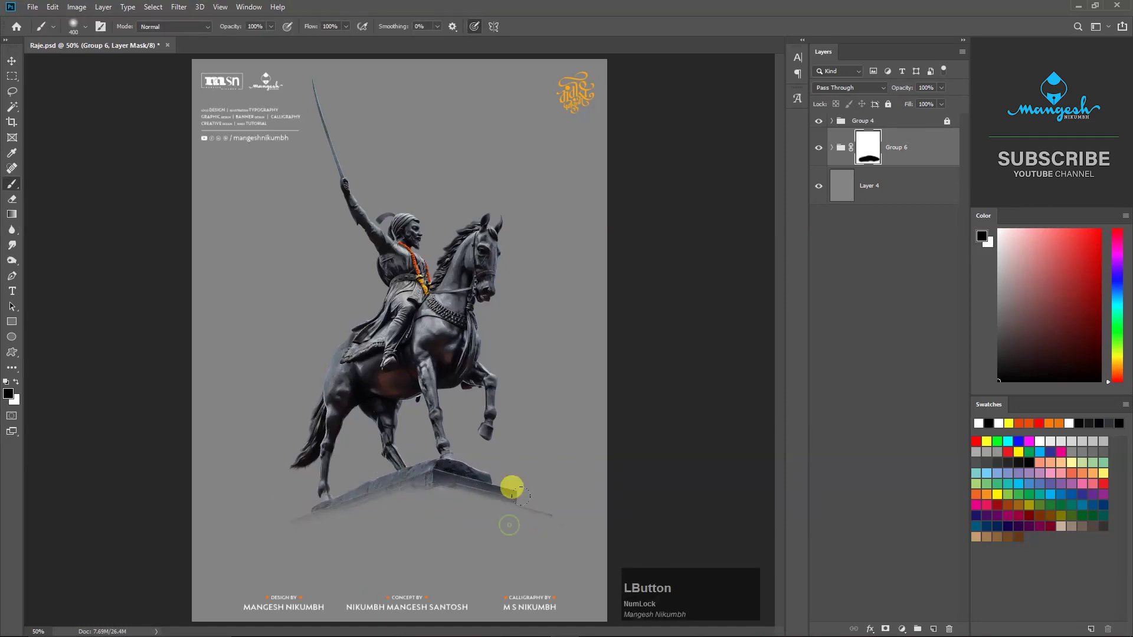
Paint white on the mask with reduced brush opacity and flow to partly restore the pedestal's stone edge.
{"action": "key", "text": "x"}
{"action": "mouse_move", "coordinate": [380, 455]}
{"action": "left_mouse_down"}
{"action": "mouse_move", "coordinate": [435, 489]}
{"action": "mouse_move", "coordinate": [390, 501]}
{"action": "left_mouse_up"}
{"action": "key", "text": "ctrl+z"}
{"action": "left_click", "coordinate": [271, 27]}
{"action": "left_click_drag", "start_coordinate": [272, 39], "coordinate": [252, 39]}
{"action": "left_click", "coordinate": [346, 27]}
{"action": "left_click_drag", "start_coordinate": [339, 37], "coordinate": [318, 39]}
{"action": "left_click_drag", "start_coordinate": [333, 468], "coordinate": [519, 499]}
Try fading the pedestal's lower edge again with a black stroke on the mask, and undo the stroke.
{"action": "left_click", "coordinate": [16, 382]}
{"action": "left_click_drag", "start_coordinate": [315, 529], "coordinate": [521, 498]}
{"action": "key", "text": "ctrl+z"}
{"action": "key", "text": "v"}
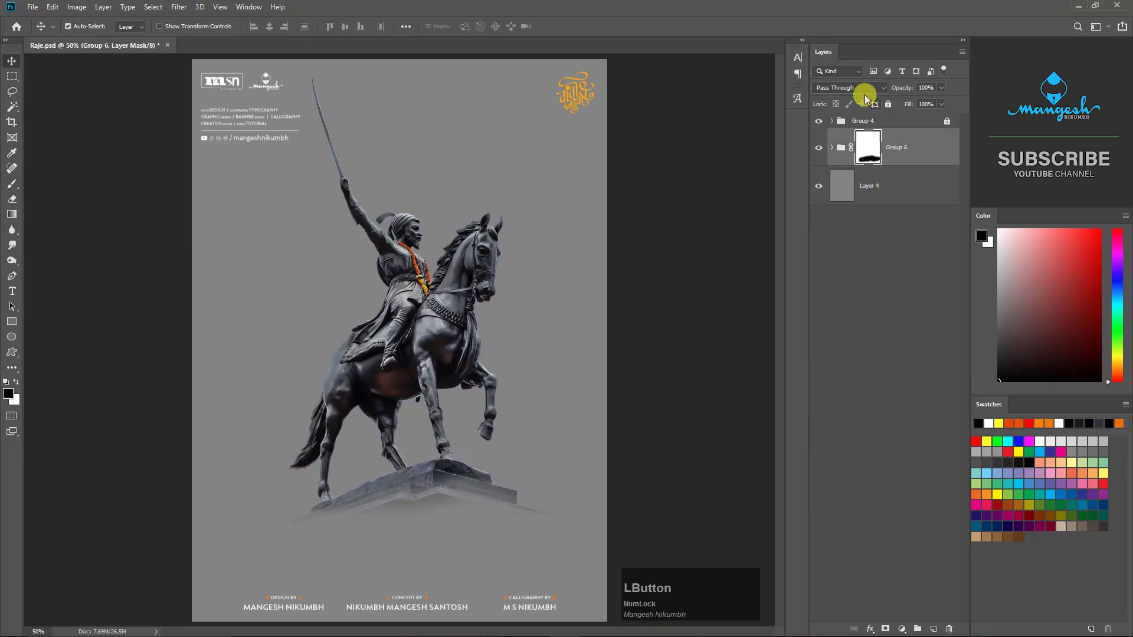
Add a new layer above Layer 4 and select the Farba 2 brush from Oil Brushes.
{"action": "left_click", "coordinate": [892, 185]}
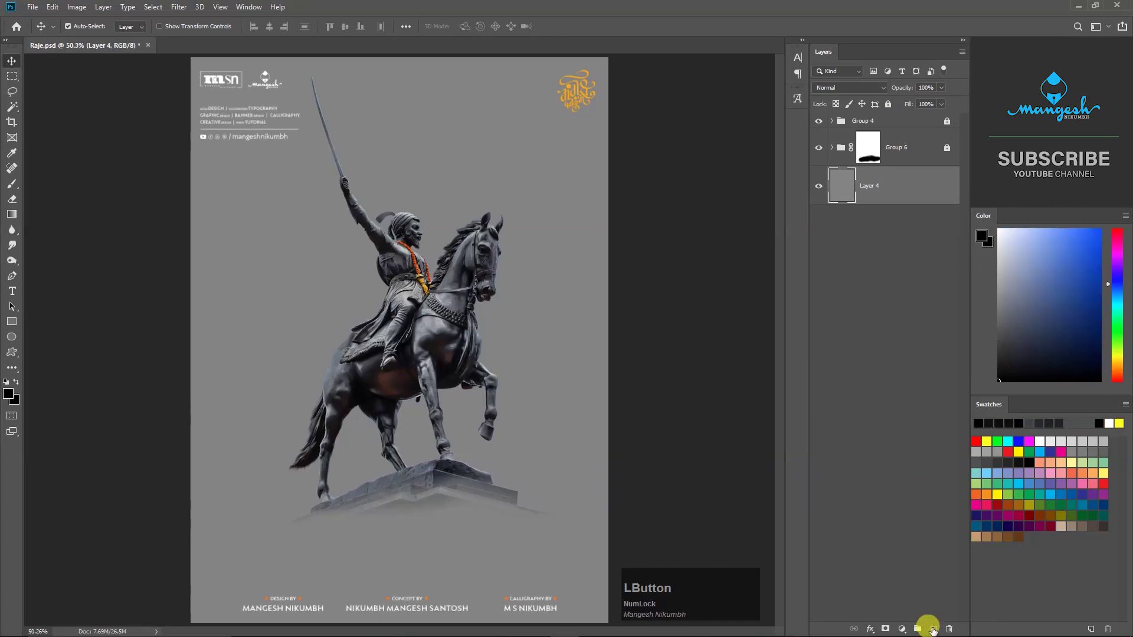
{"action": "left_click", "coordinate": [933, 628]}
{"action": "key", "text": "b"}
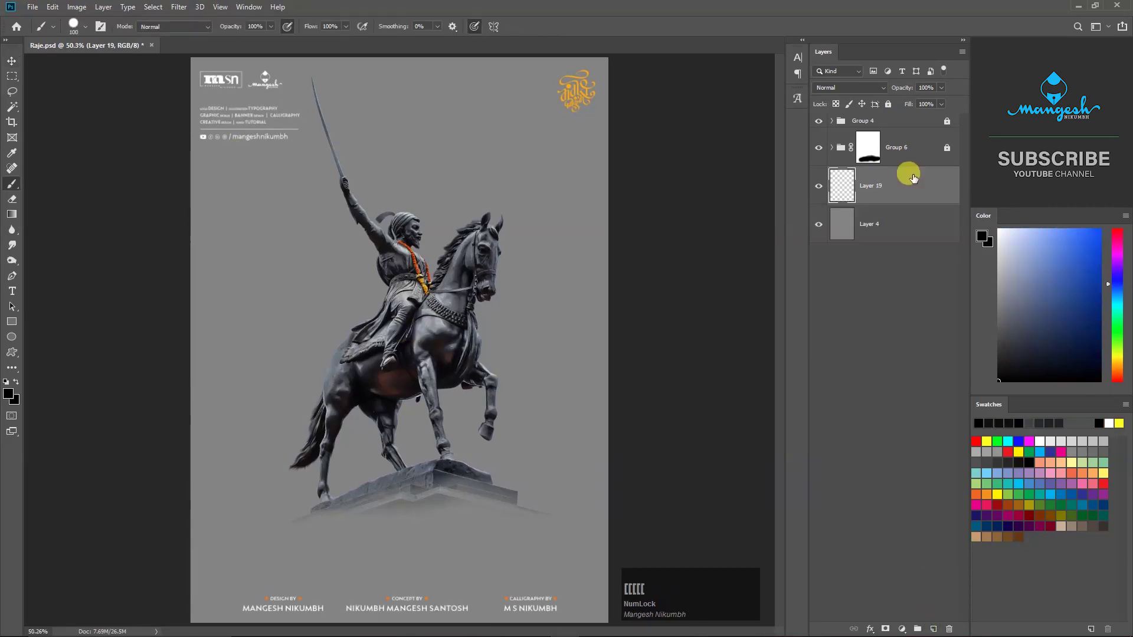
{"action": "right_click", "coordinate": [389, 255]}
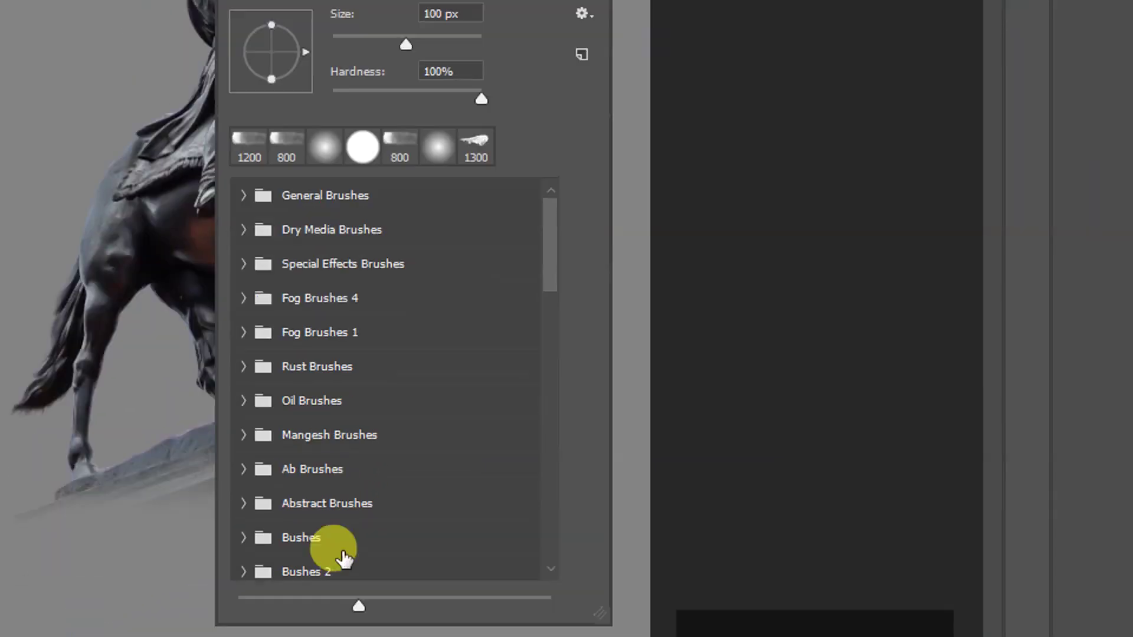
{"action": "key", "text": "F10"}
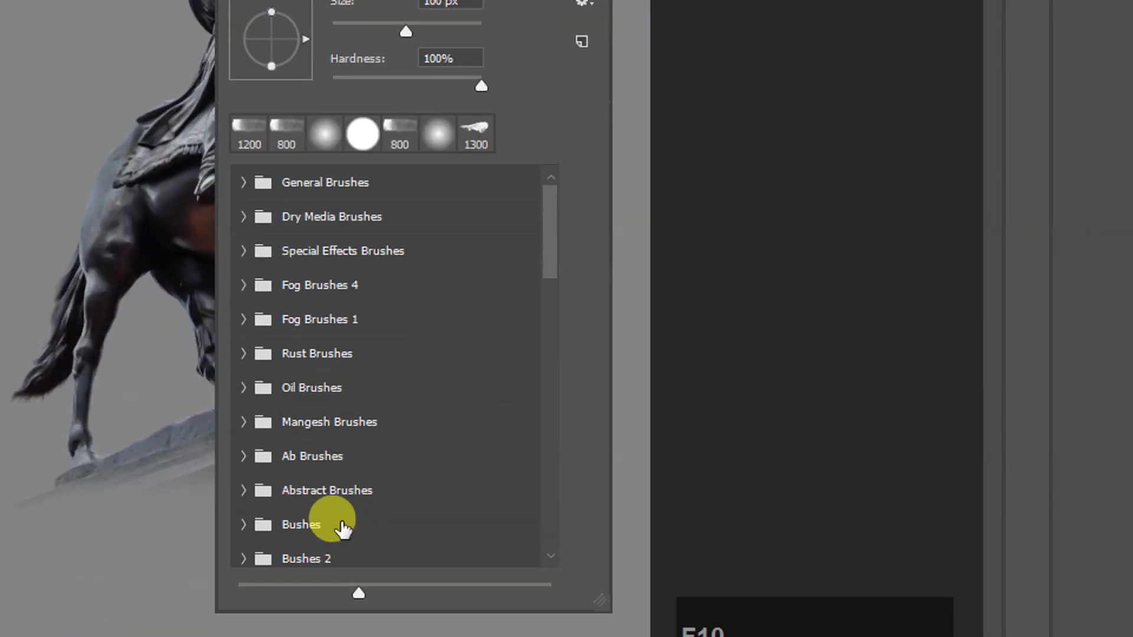
{"action": "left_click", "coordinate": [242, 386]}
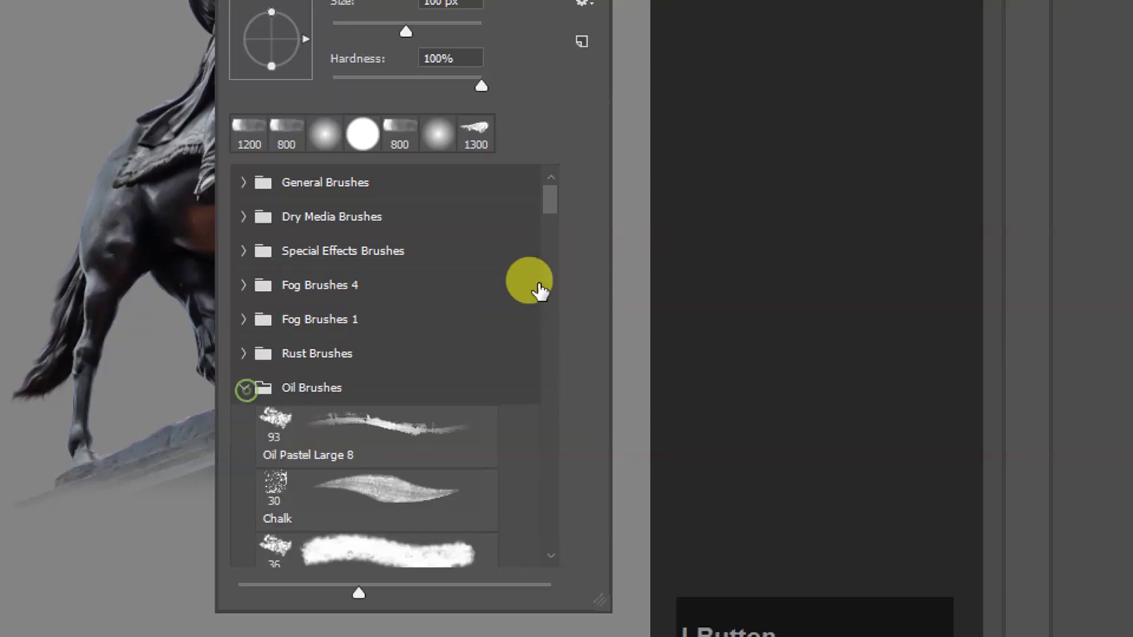
{"action": "scroll", "coordinate": [547, 246], "scroll_direction": "down", "scroll_amount": 10}
{"action": "scroll", "coordinate": [554, 334], "scroll_direction": "down", "scroll_amount": 5}
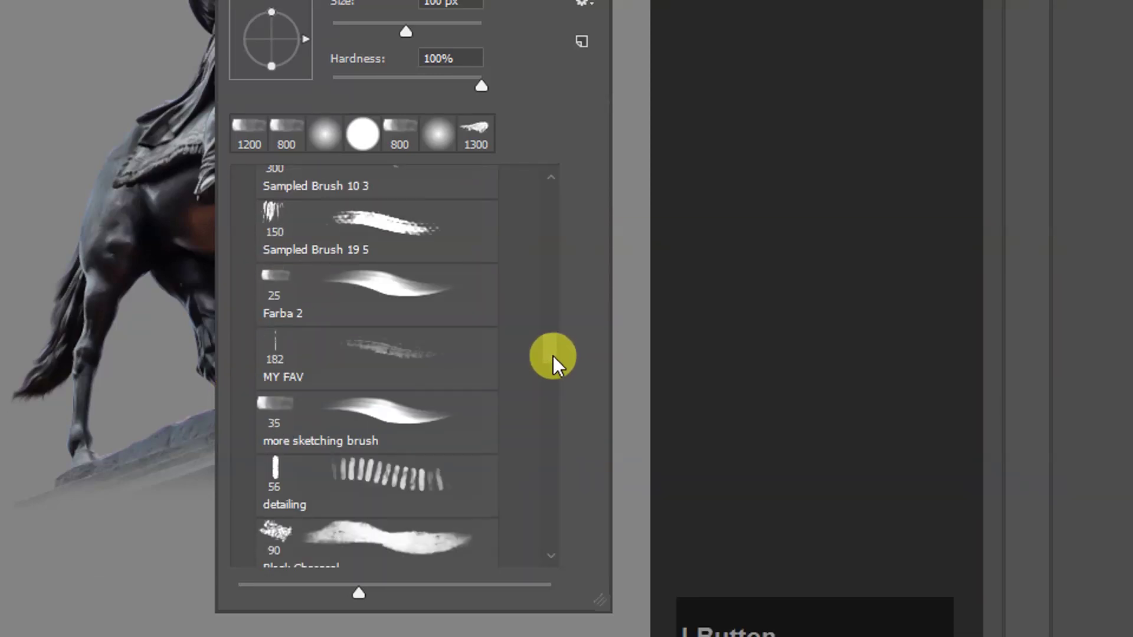
{"action": "left_click", "coordinate": [354, 266]}
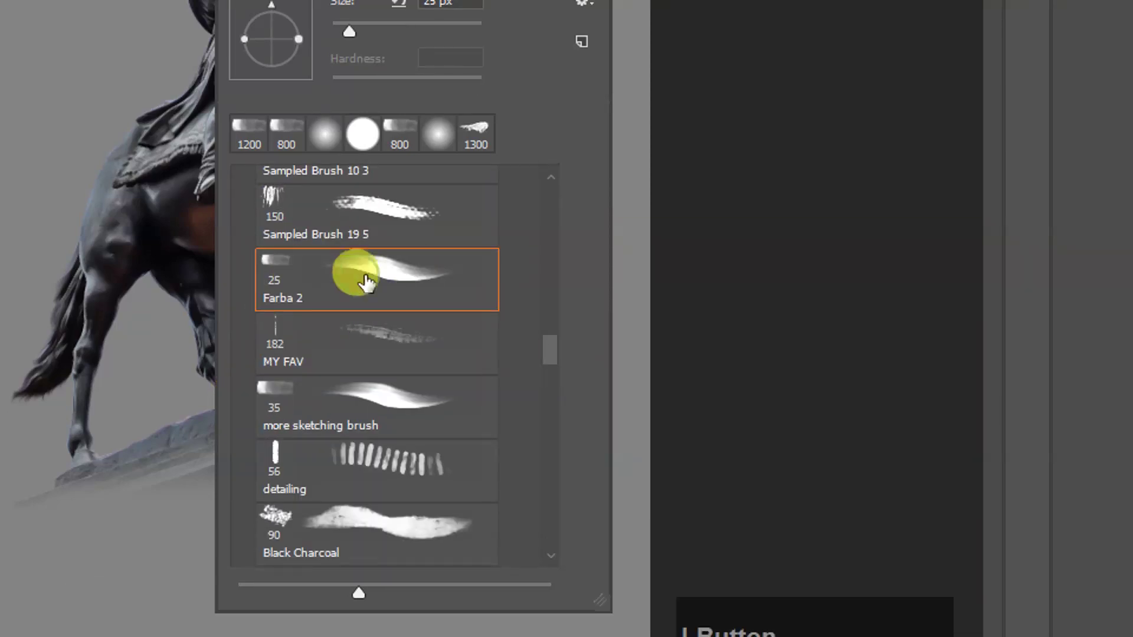
Paint a dark hill across the poster's bottom beneath the pedestal with the large Farba 2 brush.
{"action": "key", "text": "F9"}
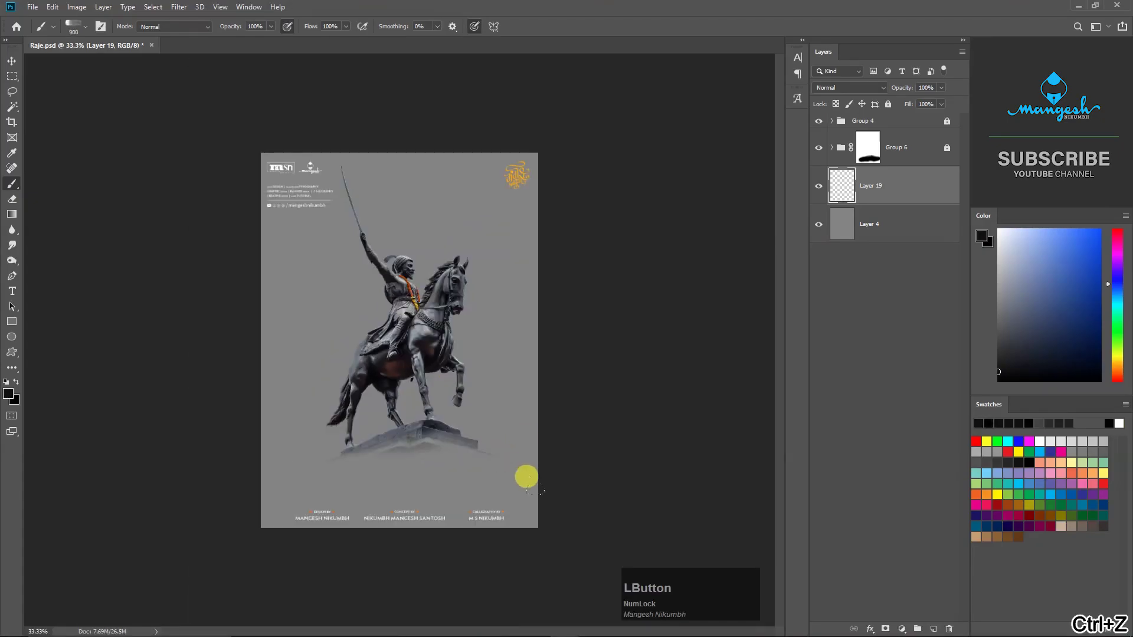
{"action": "mouse_move", "coordinate": [527, 476]}
{"action": "left_mouse_down"}
{"action": "mouse_move", "coordinate": [408, 446]}
{"action": "mouse_move", "coordinate": [446, 469]}
{"action": "mouse_move", "coordinate": [348, 450]}
{"action": "mouse_move", "coordinate": [304, 473]}
{"action": "mouse_move", "coordinate": [324, 449]}
{"action": "left_mouse_up"}
{"action": "key", "text": "ctrl+z"}
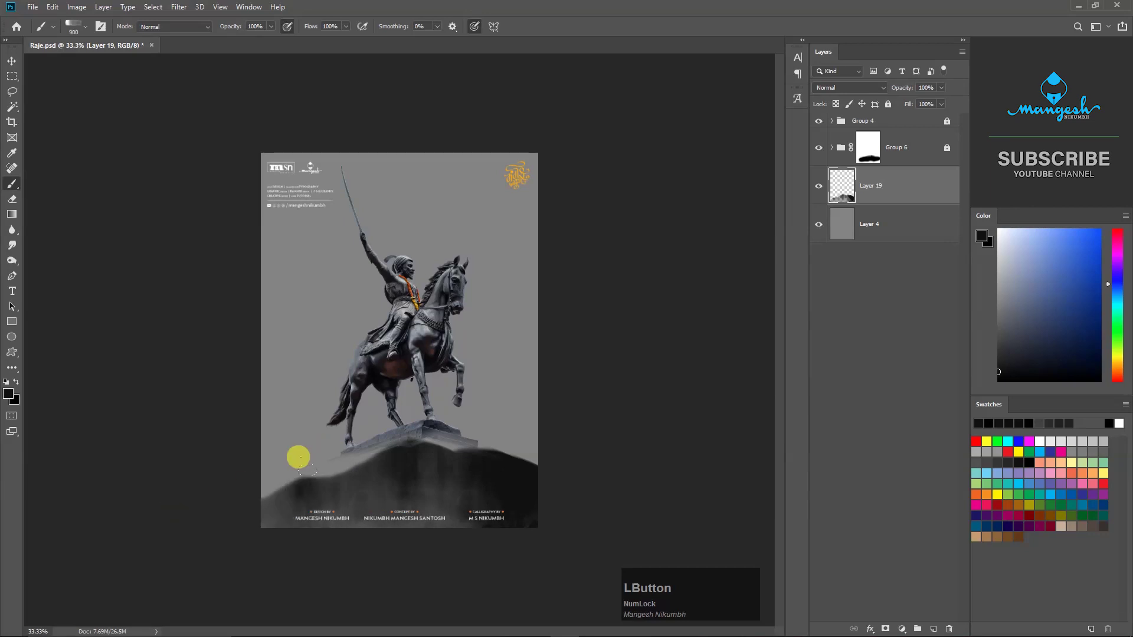
Free-transform the painted hill so that it rises higher around the pedestal.
{"action": "key", "text": "ctrl+t"}
{"action": "mouse_move", "coordinate": [539, 435]}
{"action": "left_mouse_down"}
{"action": "mouse_move", "coordinate": [549, 419]}
{"action": "mouse_move", "coordinate": [526, 430]}
{"action": "mouse_move", "coordinate": [543, 409]}
{"action": "left_mouse_up"}
{"action": "key", "text": "Return"}
{"action": "key", "text": "ctrl+plus"}
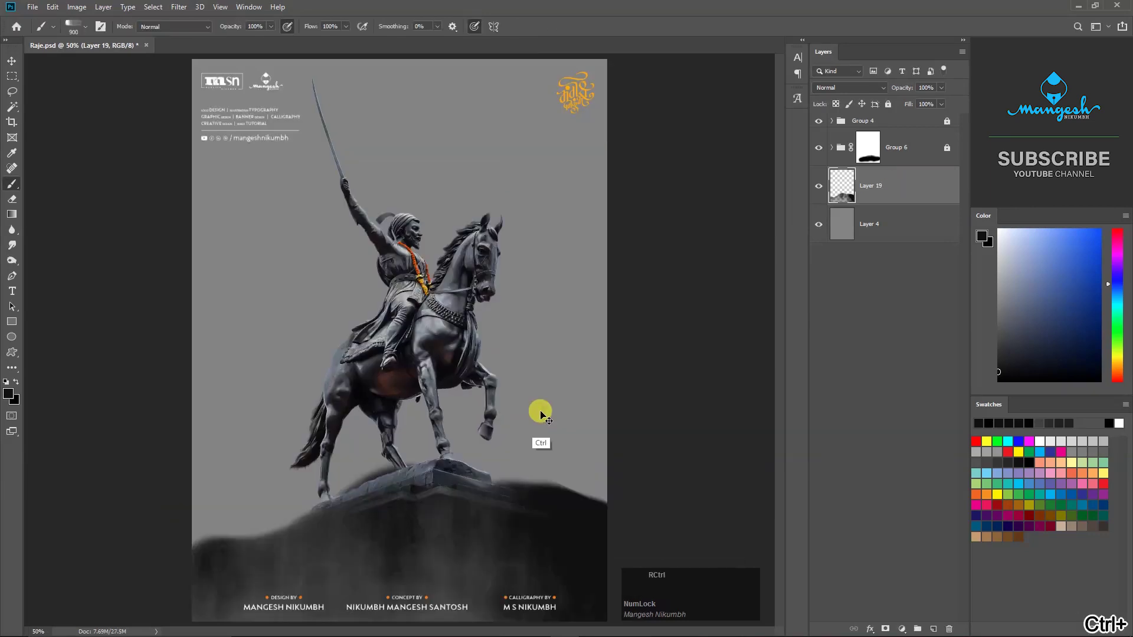
{"action": "key", "text": "ctrl+l"}
{"action": "left_click", "coordinate": [770, 346]}
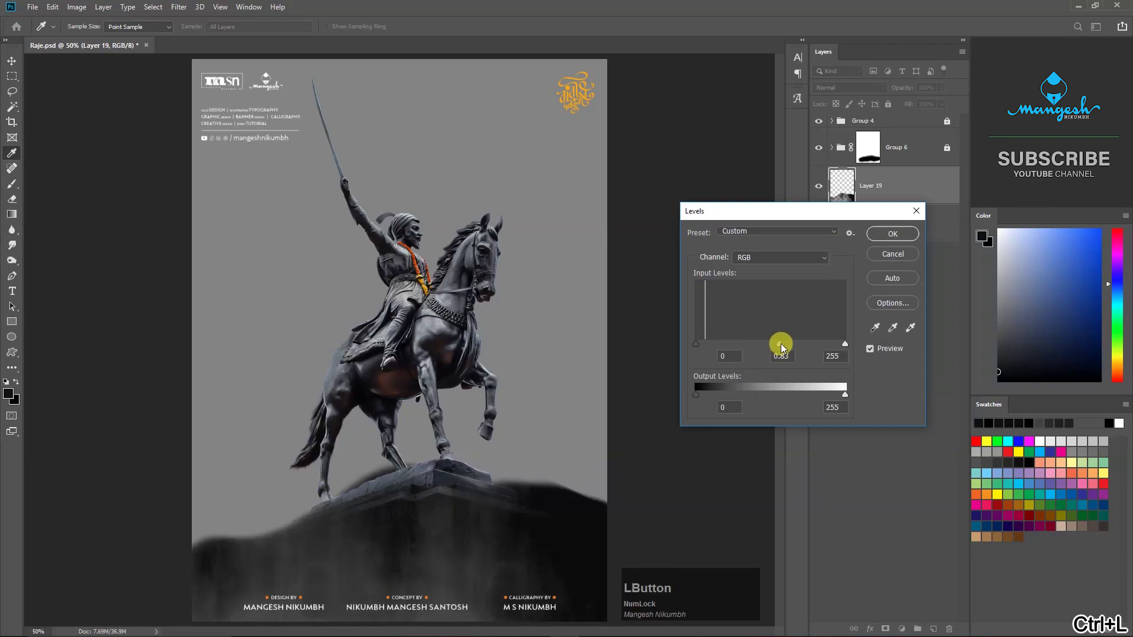
{"action": "key", "text": "Escape"}
Add a mask to Layer 19 and paint black along the pedestal with a 175 px brush to hide the overlapping hill edge.
{"action": "key", "text": "ctrl+minus"}
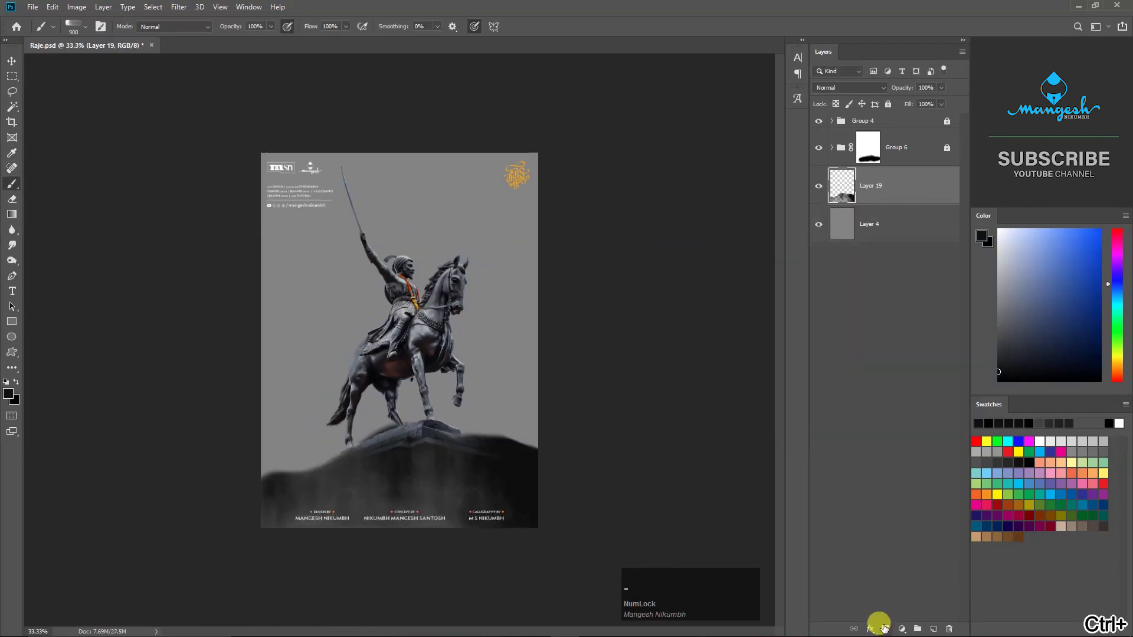
{"action": "left_click", "coordinate": [885, 629]}
{"action": "key", "text": "bracketleft"}
{"action": "key", "text": "bracketleft"}
{"action": "key", "text": "bracketleft"}
{"action": "key", "text": "bracketleft"}
{"action": "key", "text": "bracketleft"}
{"action": "key", "text": "bracketleft"}
{"action": "key", "text": "bracketleft"}
{"action": "key", "text": "bracketleft"}
{"action": "key", "text": "bracketleft"}
{"action": "left_click_drag", "start_coordinate": [403, 418], "coordinate": [352, 441]}
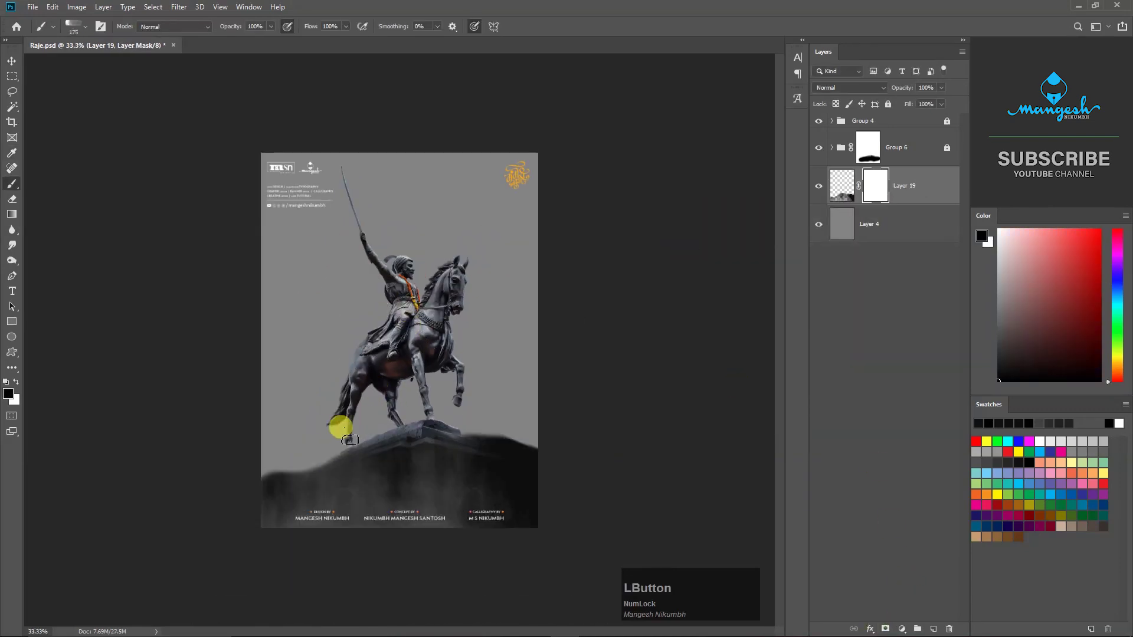
Undo the black stroke on Group 6's mask and paint white there to restore the pedestal's stone edges.
{"action": "left_click", "coordinate": [849, 150]}
{"action": "key", "text": "ctrl+plus"}
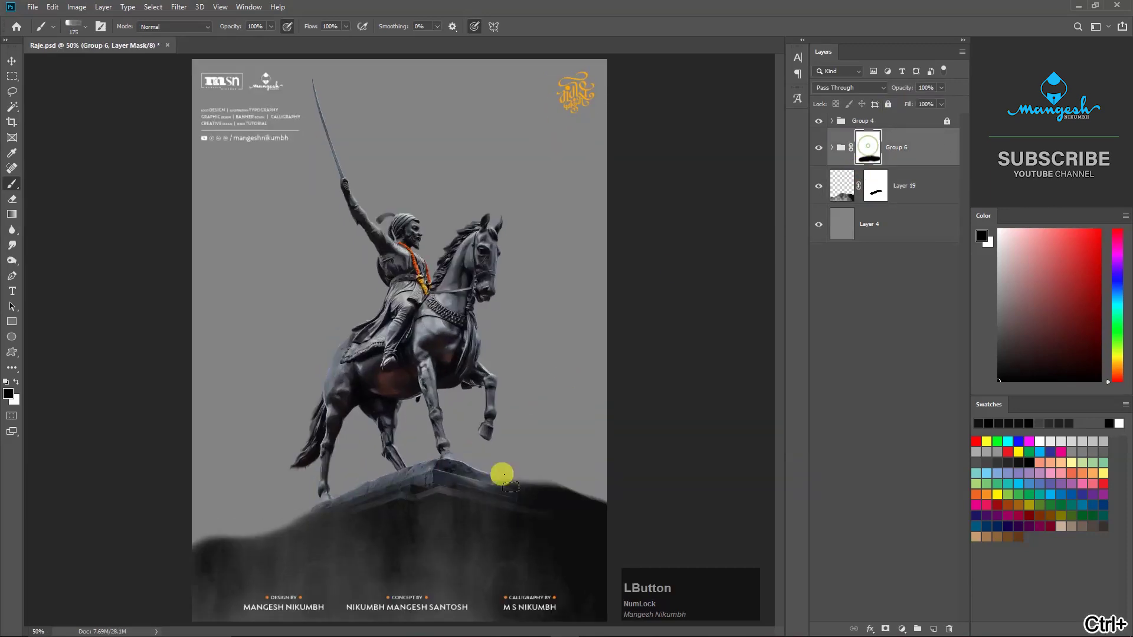
{"action": "key", "text": "ctrl+z"}
{"action": "key", "text": "x"}
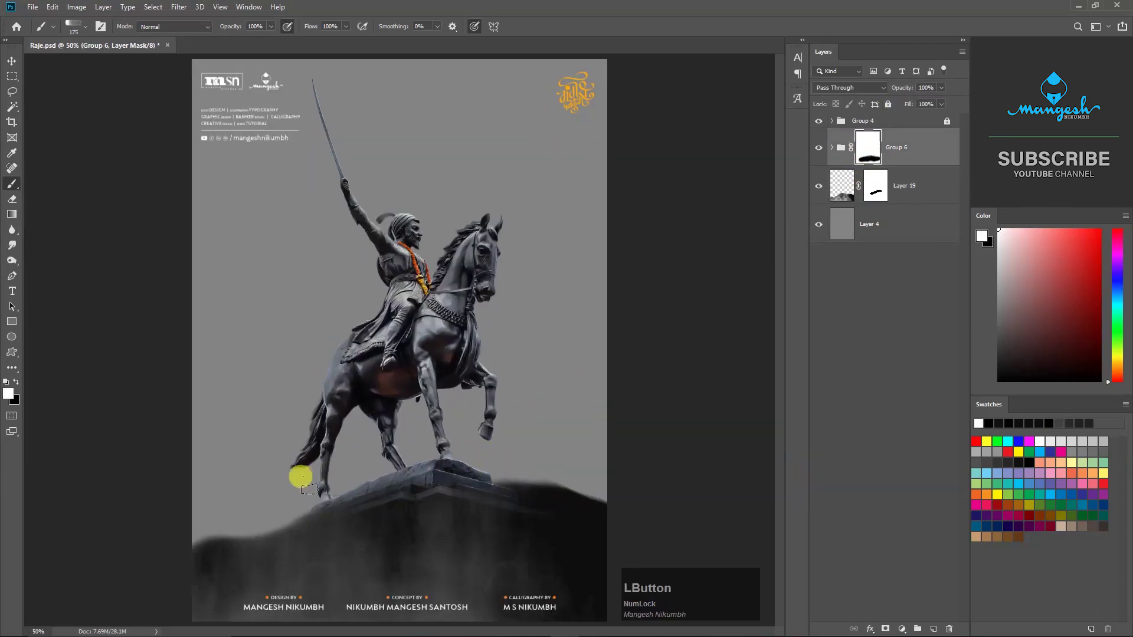
Add a new layer above Layer 4 and paint a dark mountain slope down the statue's left side with a very large black brush.
{"action": "key", "text": "ctrl+minus"}
{"action": "left_click", "coordinate": [850, 227]}
{"action": "key", "text": "x"}
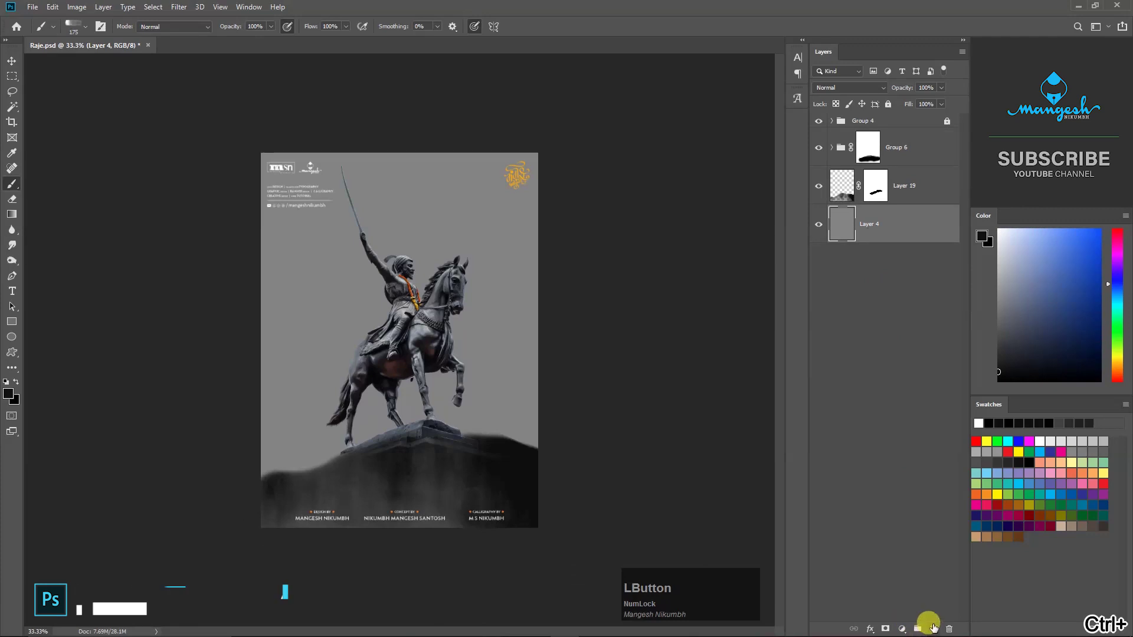
{"action": "left_click", "coordinate": [933, 628]}
{"action": "key", "text": "b"}
{"action": "left_click", "coordinate": [426, 419]}
{"action": "key", "text": "bracketright"}
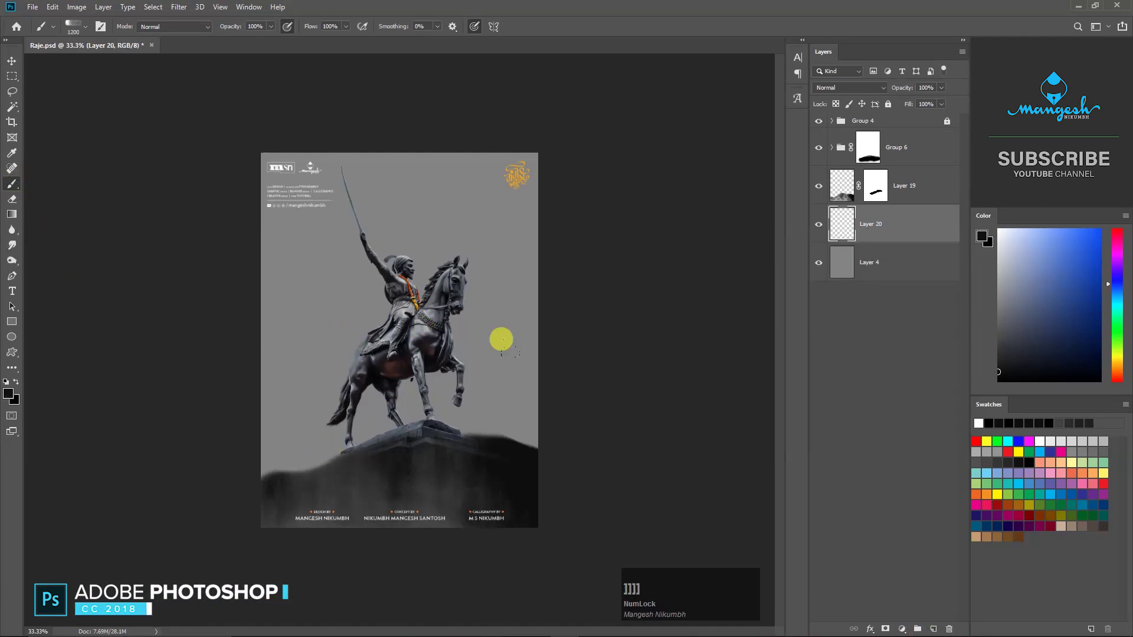
{"action": "mouse_move", "coordinate": [281, 376]}
{"action": "left_mouse_down"}
{"action": "mouse_move", "coordinate": [256, 316]}
{"action": "mouse_move", "coordinate": [391, 336]}
{"action": "left_mouse_up"}
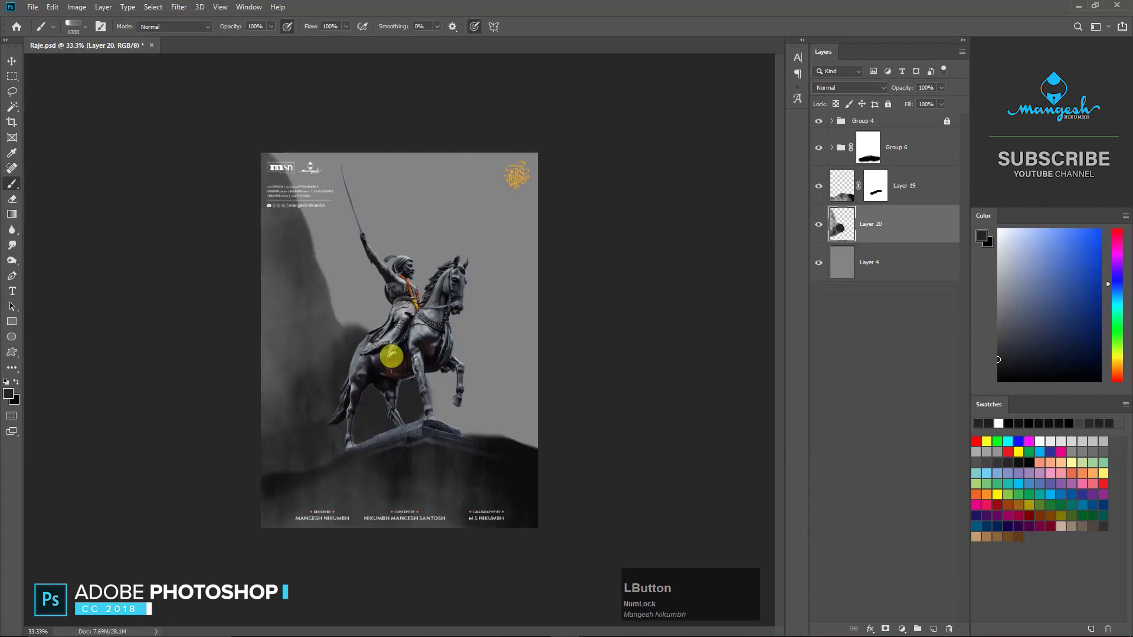
Paint a second dark mountain slope behind the horse on the poster's right side, undoing unwanted strokes.
{"action": "left_click_drag", "start_coordinate": [448, 298], "coordinate": [531, 164]}
{"action": "key", "text": "ctrl+z"}
{"action": "key", "text": "bracketright"}
{"action": "key", "text": "bracketright"}
{"action": "key", "text": "bracketright"}
{"action": "mouse_move", "coordinate": [481, 413]}
{"action": "left_mouse_down"}
{"action": "mouse_move", "coordinate": [417, 392]}
{"action": "mouse_move", "coordinate": [342, 397]}
{"action": "mouse_move", "coordinate": [253, 217]}
{"action": "mouse_move", "coordinate": [417, 257]}
{"action": "left_mouse_up"}
{"action": "key", "text": "ctrl+z"}
{"action": "key", "text": "bracketright"}
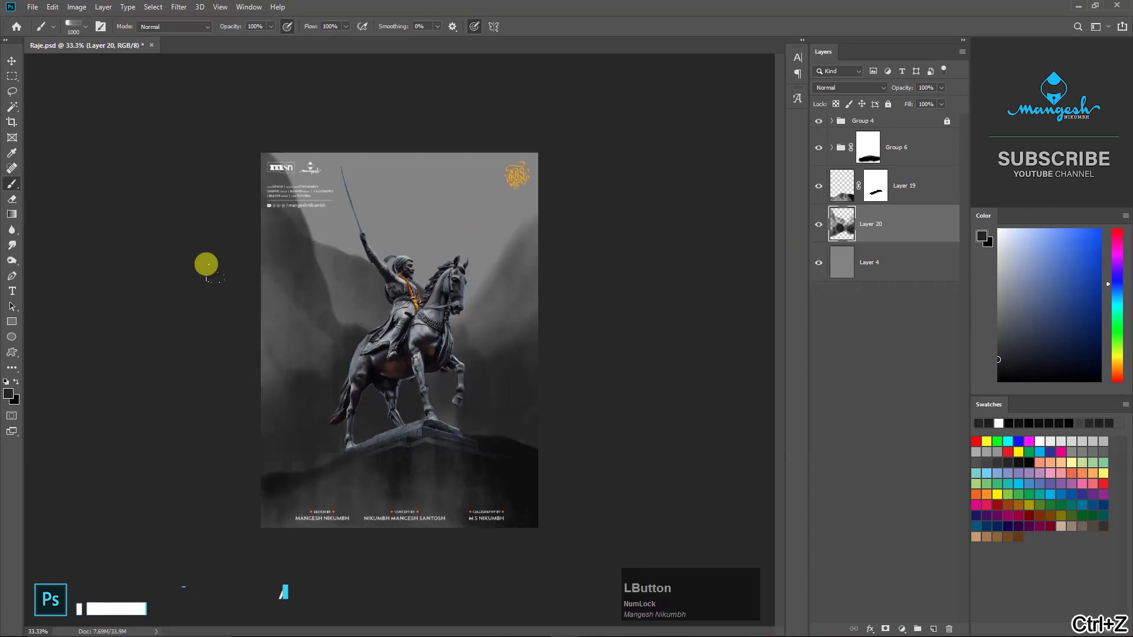
Undo the unwanted strokes at the left edge and paint dark vertical strokes across the background around the horse's legs.
{"action": "key", "text": "ctrl+z"}
{"action": "left_click_drag", "start_coordinate": [255, 373], "coordinate": [203, 224]}
{"action": "key", "text": "ctrl+z"}
{"action": "left_click_drag", "start_coordinate": [258, 476], "coordinate": [193, 330]}
{"action": "key", "text": "ctrl+z"}
{"action": "left_click_drag", "start_coordinate": [319, 507], "coordinate": [336, 416]}
{"action": "left_click_drag", "start_coordinate": [395, 469], "coordinate": [461, 469]}
{"action": "left_click_drag", "start_coordinate": [309, 547], "coordinate": [261, 403]}
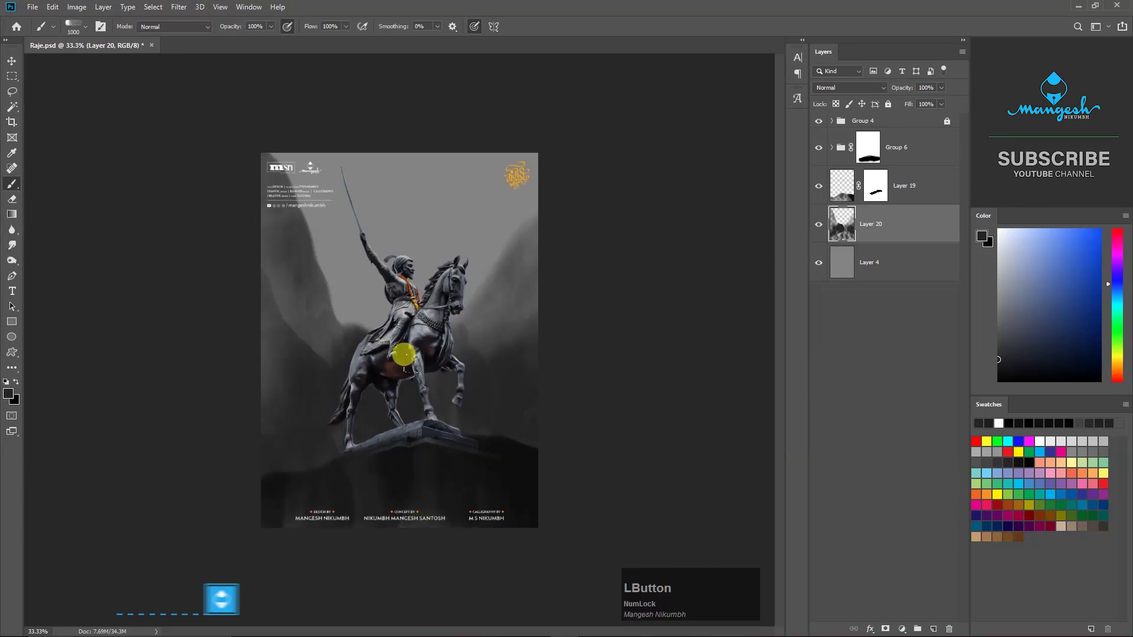
Pick a darker tone and a smaller brush, and deepen the background beside and behind the horse's legs.
{"action": "left_click_drag", "start_coordinate": [563, 348], "coordinate": [566, 293]}
{"action": "key", "text": "ctrl+z"}
{"action": "left_click_drag", "start_coordinate": [1002, 359], "coordinate": [994, 372]}
{"action": "key", "text": "bracketleft"}
{"action": "key", "text": "bracketleft"}
{"action": "key", "text": "bracketleft"}
{"action": "mouse_move", "coordinate": [495, 425]}
{"action": "left_mouse_down"}
{"action": "mouse_move", "coordinate": [541, 324]}
{"action": "mouse_move", "coordinate": [472, 389]}
{"action": "left_mouse_up"}
{"action": "left_click_drag", "start_coordinate": [325, 446], "coordinate": [254, 378]}
{"action": "key", "text": "ctrl+z"}
{"action": "left_click_drag", "start_coordinate": [334, 435], "coordinate": [324, 400]}
Paint lighter grey haze behind the rider and across the upper sky with a 700 px brush.
{"action": "left_click_drag", "start_coordinate": [998, 372], "coordinate": [998, 328]}
{"action": "mouse_move", "coordinate": [369, 313]}
{"action": "left_mouse_down"}
{"action": "mouse_move", "coordinate": [329, 265]}
{"action": "mouse_move", "coordinate": [392, 214]}
{"action": "left_mouse_up"}
{"action": "key", "text": "ctrl+z"}
{"action": "left_click", "coordinate": [379, 278]}
{"action": "mouse_move", "coordinate": [380, 278]}
{"action": "left_mouse_down"}
{"action": "mouse_move", "coordinate": [203, 115]}
{"action": "mouse_move", "coordinate": [254, 199]}
{"action": "mouse_move", "coordinate": [492, 252]}
{"action": "mouse_move", "coordinate": [403, 233]}
{"action": "left_mouse_up"}
{"action": "mouse_move", "coordinate": [462, 147]}
{"action": "left_mouse_down"}
{"action": "mouse_move", "coordinate": [354, 187]}
{"action": "mouse_move", "coordinate": [458, 167]}
{"action": "mouse_move", "coordinate": [309, 119]}
{"action": "mouse_move", "coordinate": [407, 220]}
{"action": "mouse_move", "coordinate": [490, 157]}
{"action": "left_mouse_up"}
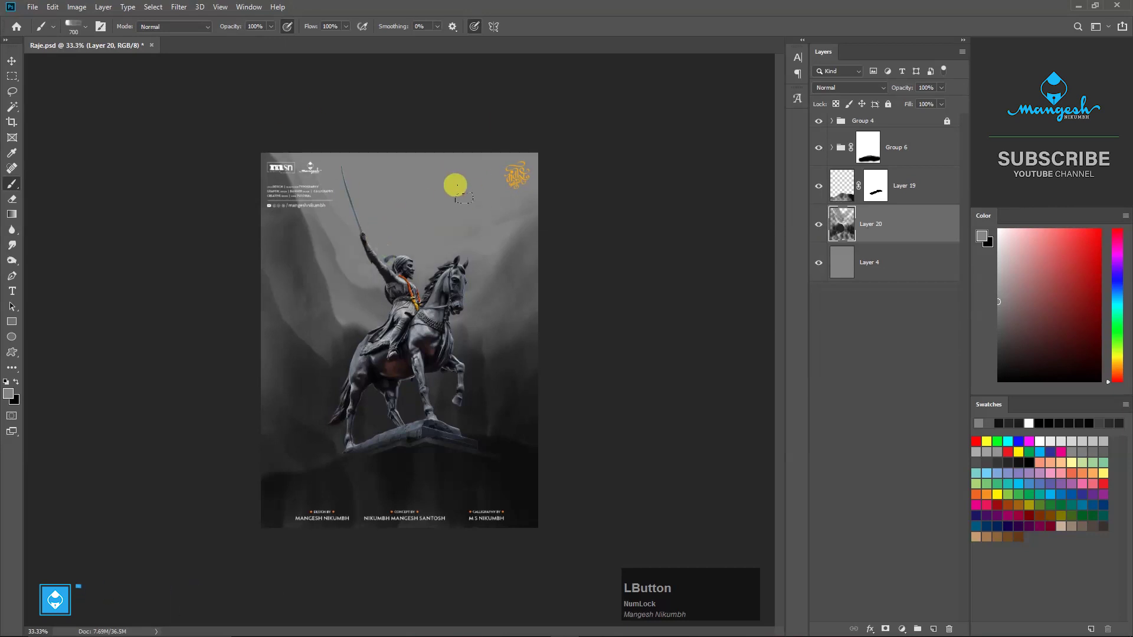
{"action": "key", "text": "v"}
{"action": "key", "text": "ctrl+0"}
{"action": "left_click", "coordinate": [817, 225]}
{"action": "left_click", "coordinate": [819, 225]}
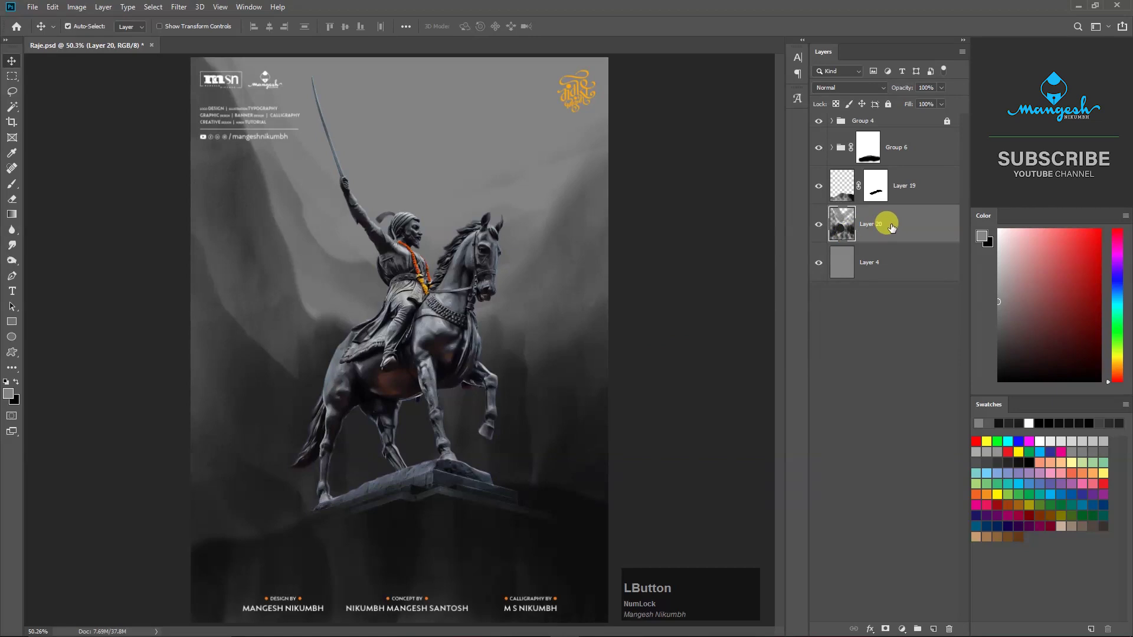
Add a new layer above Layer 20 and set the brush to black at 175 px.
{"action": "left_click", "coordinate": [934, 629]}
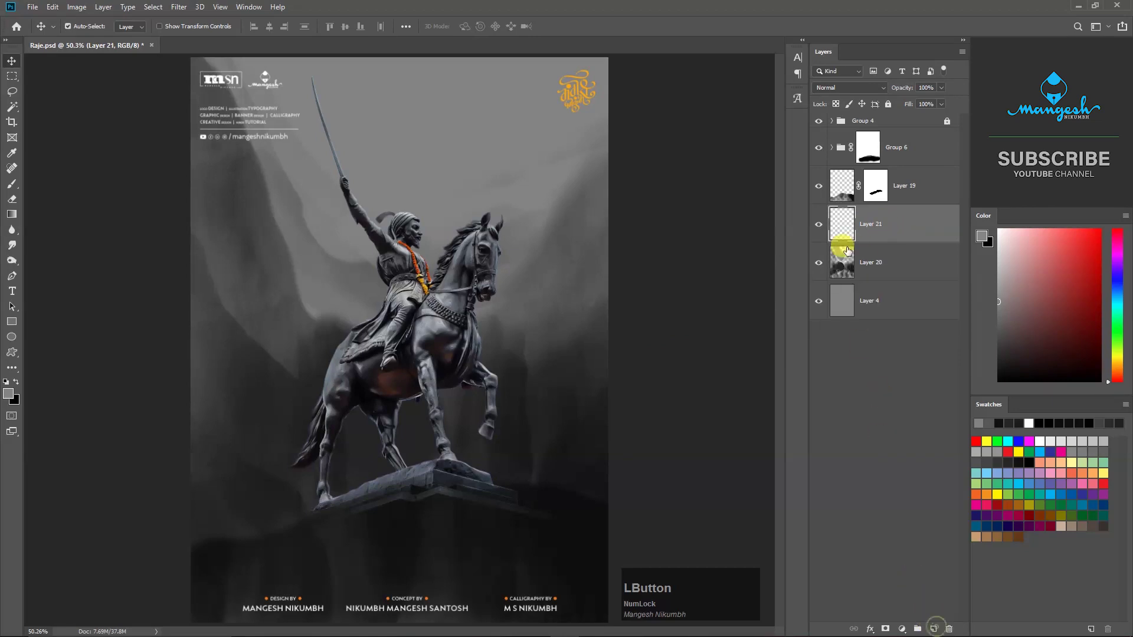
{"action": "key", "text": "b"}
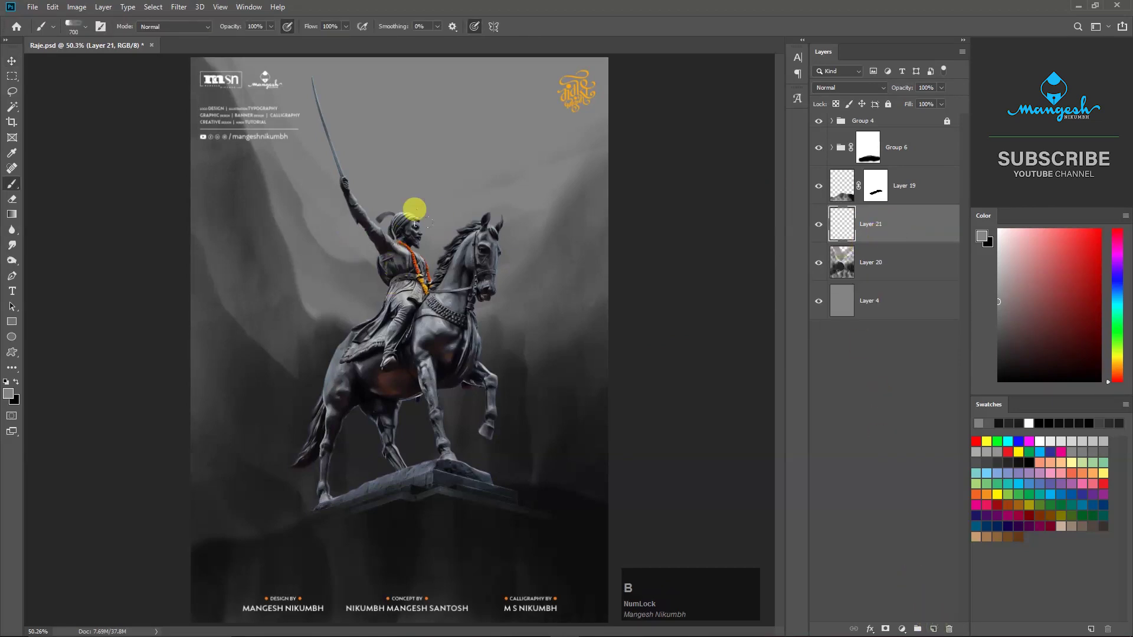
{"action": "left_click_drag", "start_coordinate": [1014, 345], "coordinate": [980, 379]}
{"action": "key", "text": "bracketleft"}
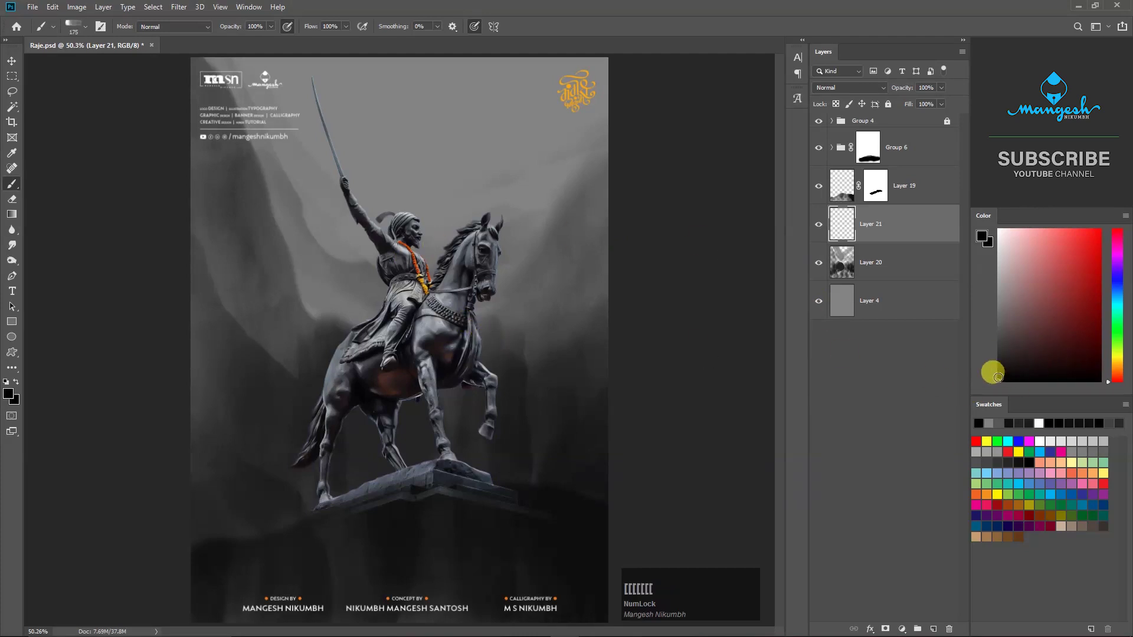
{"action": "left_click_drag", "start_coordinate": [990, 373], "coordinate": [991, 373]}
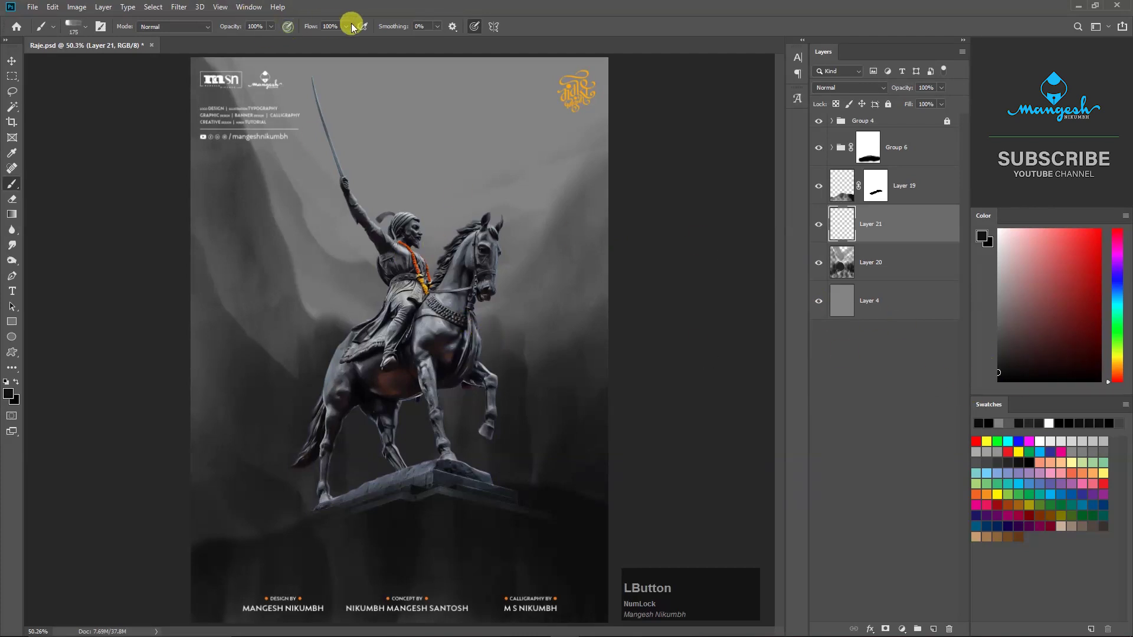
Paint black crowd silhouettes with small head shapes to the left of the horse's hind legs.
{"action": "key", "text": "bracketright"}
{"action": "left_click", "coordinate": [258, 458]}
{"action": "mouse_move", "coordinate": [255, 462]}
{"action": "left_mouse_down"}
{"action": "mouse_move", "coordinate": [255, 494]}
{"action": "mouse_move", "coordinate": [271, 490]}
{"action": "mouse_move", "coordinate": [209, 468]}
{"action": "mouse_move", "coordinate": [233, 456]}
{"action": "mouse_move", "coordinate": [205, 524]}
{"action": "mouse_move", "coordinate": [219, 498]}
{"action": "mouse_move", "coordinate": [275, 511]}
{"action": "mouse_move", "coordinate": [307, 478]}
{"action": "mouse_move", "coordinate": [298, 502]}
{"action": "mouse_move", "coordinate": [200, 497]}
{"action": "mouse_move", "coordinate": [258, 504]}
{"action": "left_mouse_up"}
{"action": "key", "text": "bracketright"}
{"action": "key", "text": "bracketright"}
{"action": "key", "text": "bracketright"}
{"action": "key", "text": "bracketleft"}
{"action": "key", "text": "bracketleft"}
{"action": "key", "text": "bracketleft"}
{"action": "key", "text": "bracketleft"}
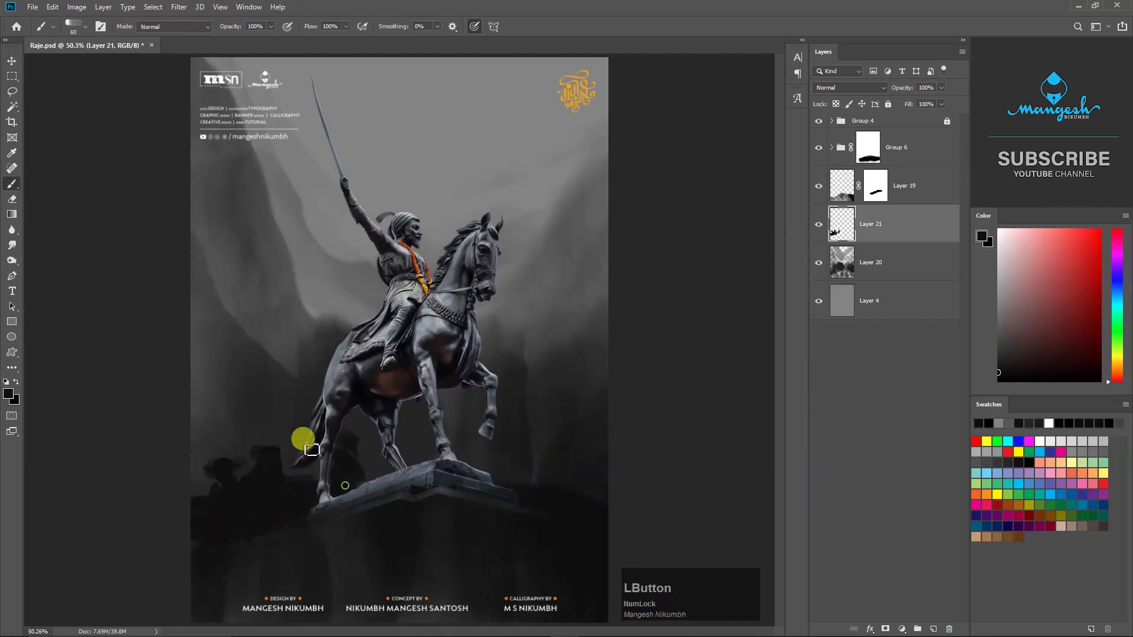
{"action": "left_click", "coordinate": [240, 442]}
{"action": "left_click", "coordinate": [213, 442]}
{"action": "left_click", "coordinate": [198, 481]}
Enlarge the brush and extend the black crowd silhouettes to the right of the pedestal.
{"action": "key", "text": "bracketright"}
{"action": "key", "text": "bracketright"}
{"action": "key", "text": "bracketright"}
{"action": "key", "text": "bracketright"}
{"action": "mouse_move", "coordinate": [534, 446]}
{"action": "left_mouse_down"}
{"action": "mouse_move", "coordinate": [511, 454]}
{"action": "mouse_move", "coordinate": [517, 472]}
{"action": "mouse_move", "coordinate": [579, 435]}
{"action": "mouse_move", "coordinate": [573, 480]}
{"action": "left_mouse_up"}
{"action": "left_click", "coordinate": [473, 435]}
Fill in smaller crowd silhouettes between the horse's legs with a reduced brush size.
{"action": "key", "text": "bracketleft"}
{"action": "key", "text": "bracketleft"}
{"action": "key", "text": "bracketleft"}
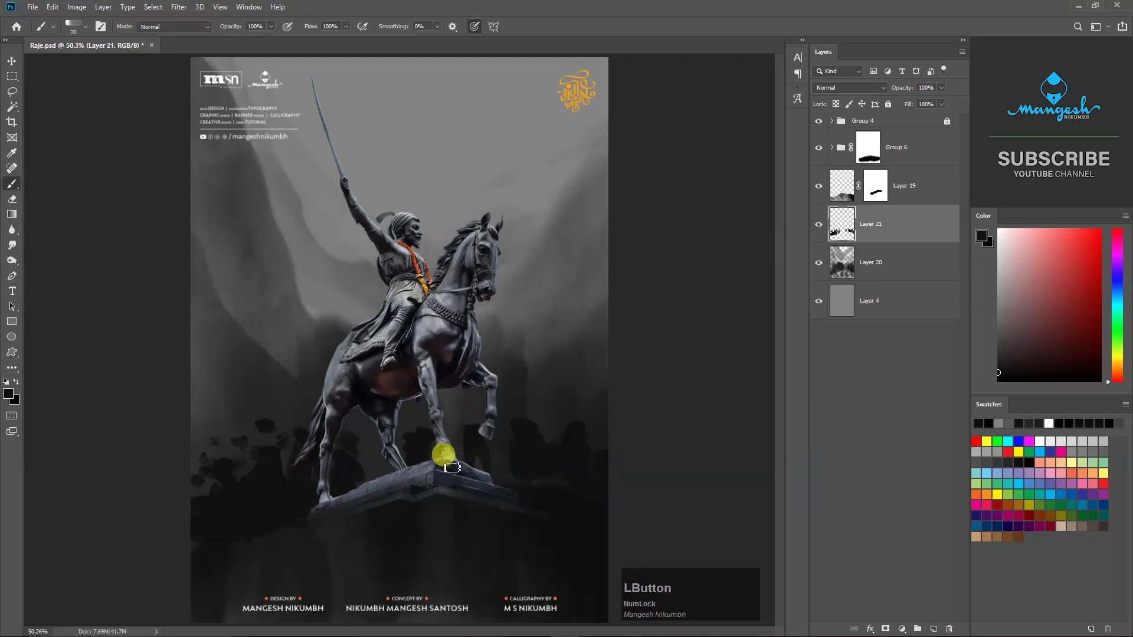
{"action": "key", "text": "bracketleft"}
{"action": "key", "text": "bracketleft"}
{"action": "key", "text": "bracketleft"}
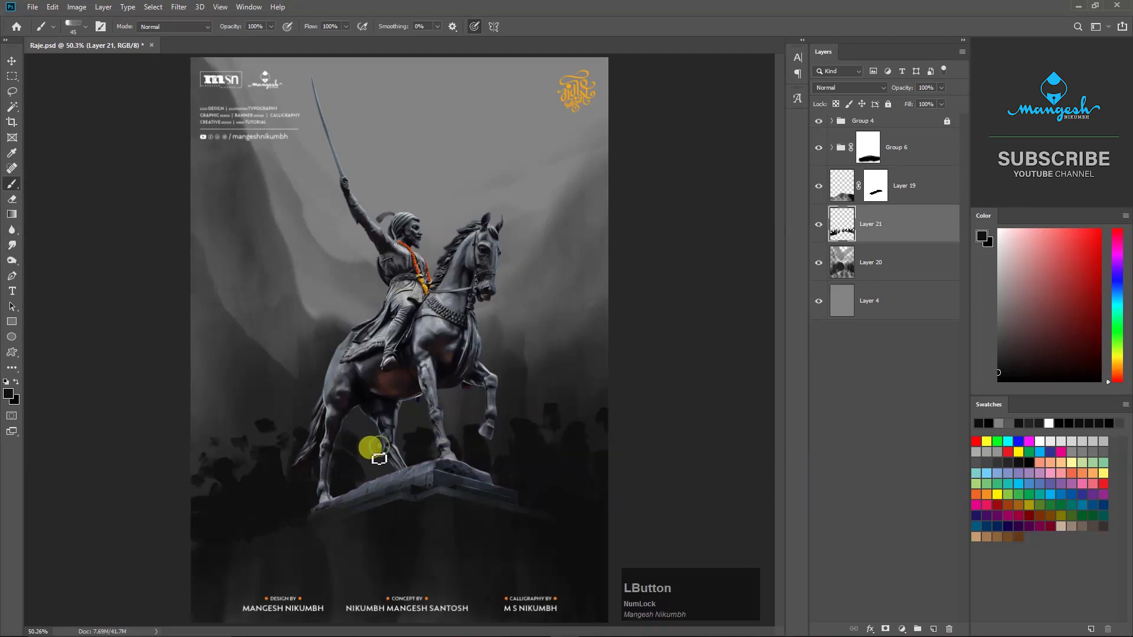
{"action": "key", "text": "bracketright"}
{"action": "key", "text": "bracketright"}
{"action": "key", "text": "bracketleft"}
Paint extra raised heads above the crowd and grey gaps between the figures with a 45 px brush.
{"action": "mouse_move", "coordinate": [287, 413]}
{"action": "left_mouse_down"}
{"action": "mouse_move", "coordinate": [365, 453]}
{"action": "mouse_move", "coordinate": [242, 423]}
{"action": "left_mouse_up"}
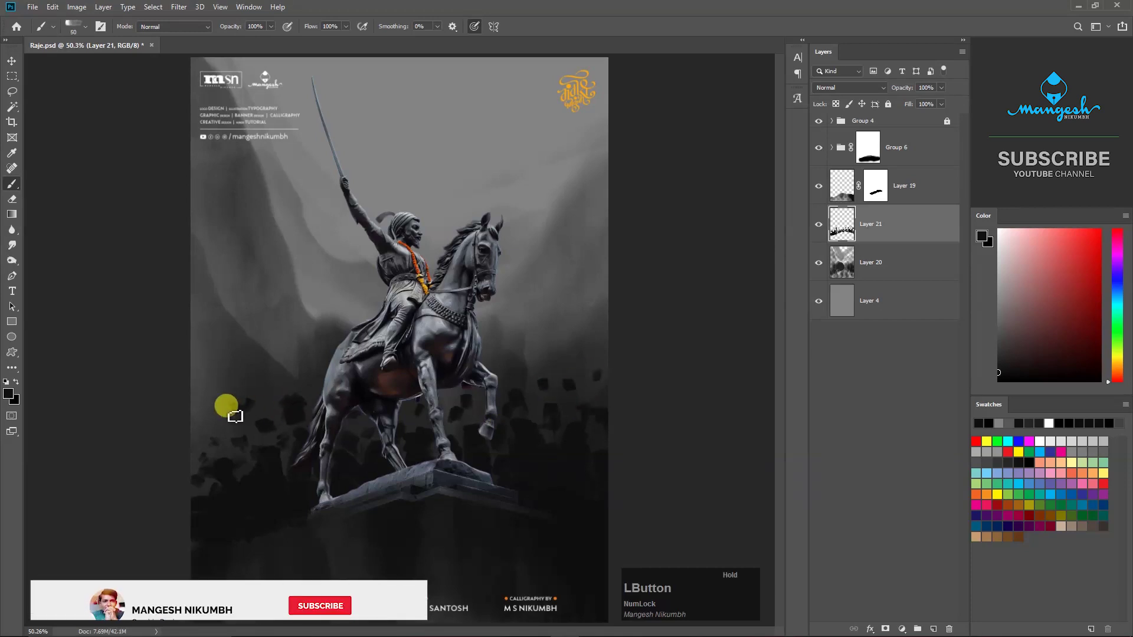
{"action": "key", "text": "bracketright"}
{"action": "key", "text": "bracketright"}
{"action": "key", "text": "bracketleft"}
{"action": "key", "text": "bracketleft"}
{"action": "key", "text": "bracketleft"}
{"action": "left_click", "coordinate": [245, 493]}
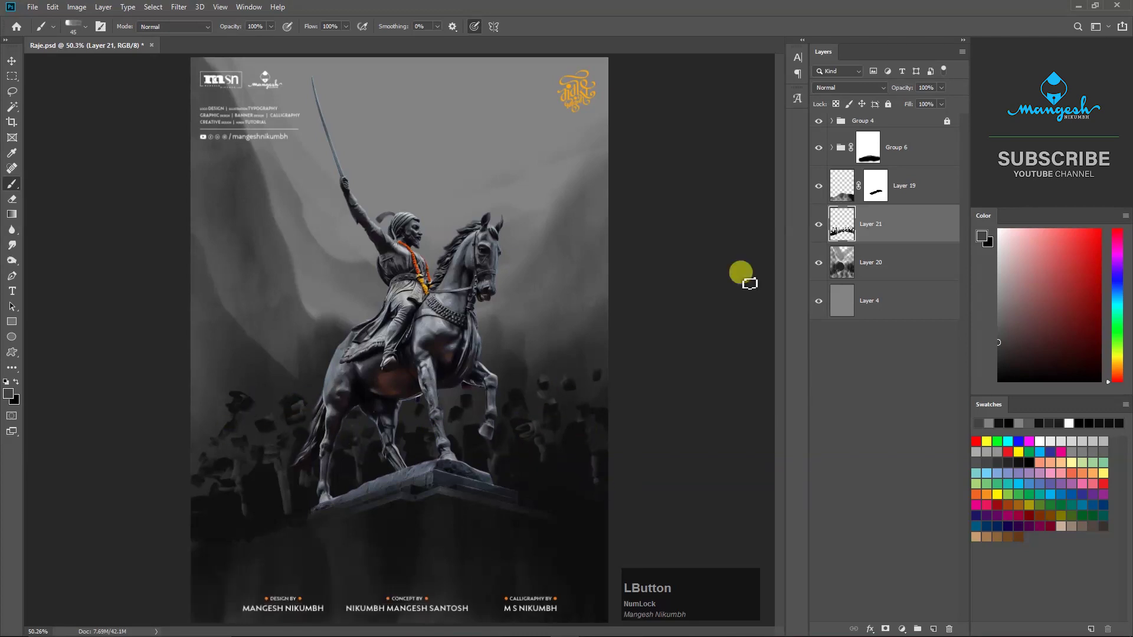
{"action": "left_click", "coordinate": [818, 228]}
{"action": "left_click", "coordinate": [818, 228]}
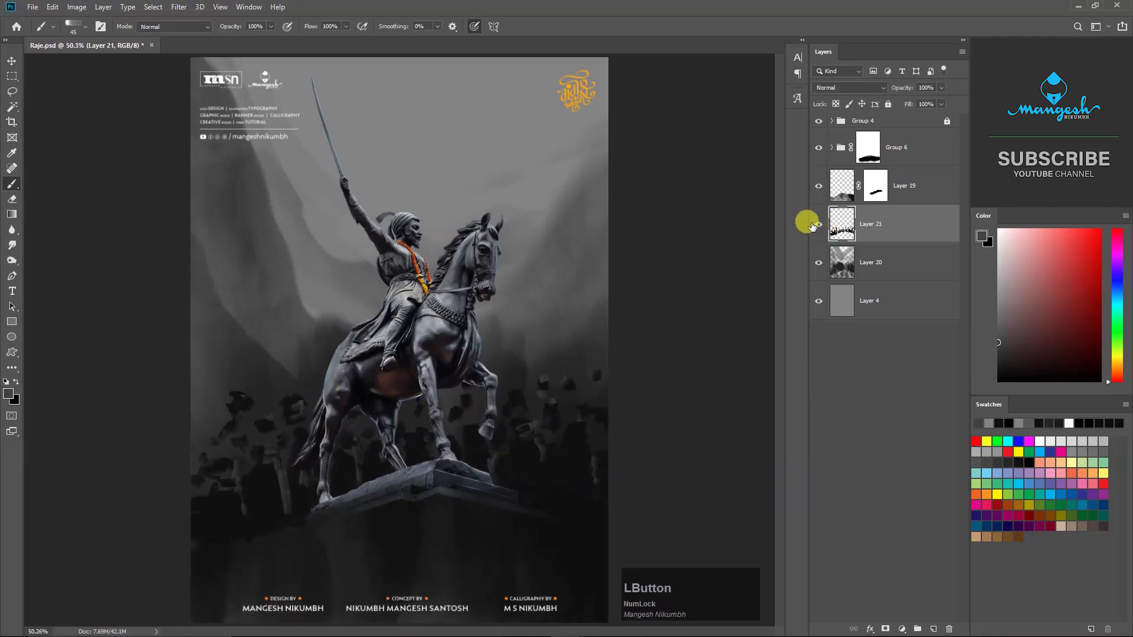
Add a new layer above Layer 20 and paint a straight, slanted black flagpole behind the rider.
{"action": "left_click", "coordinate": [892, 260]}
{"action": "left_click", "coordinate": [934, 629]}
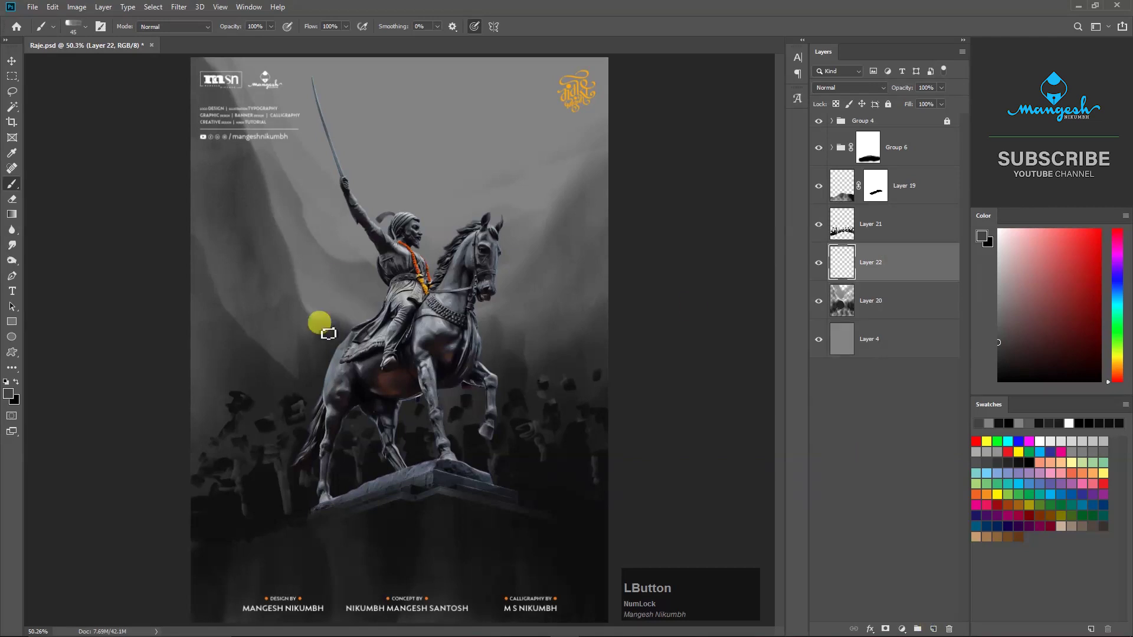
{"action": "key", "text": "ctrl+z"}
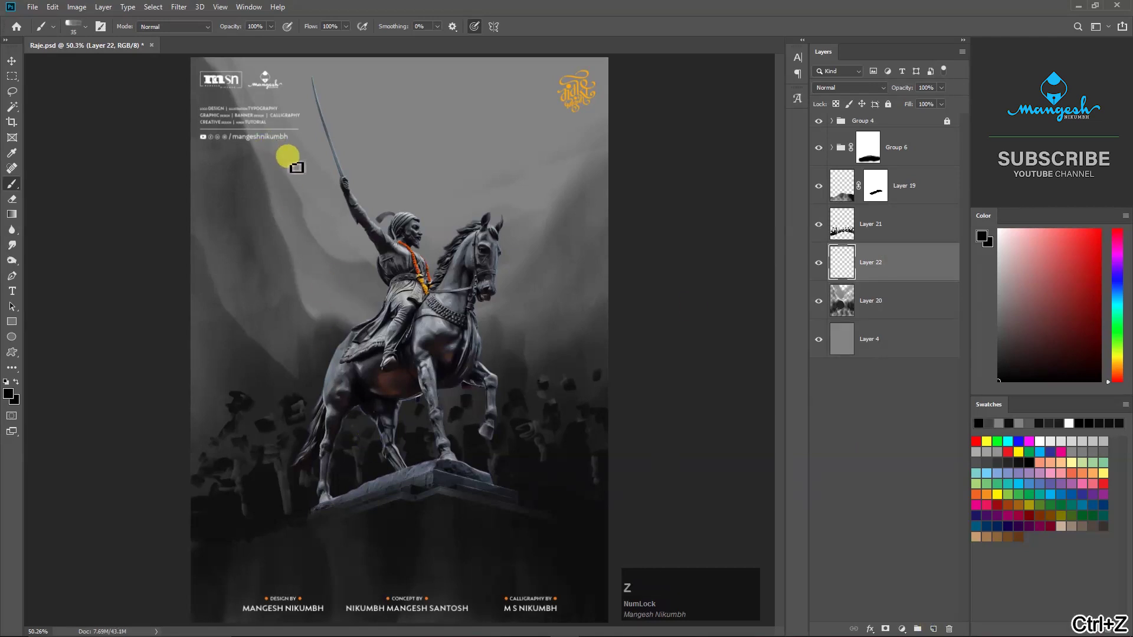
{"action": "left_click", "coordinate": [374, 468], "text": "shift"}
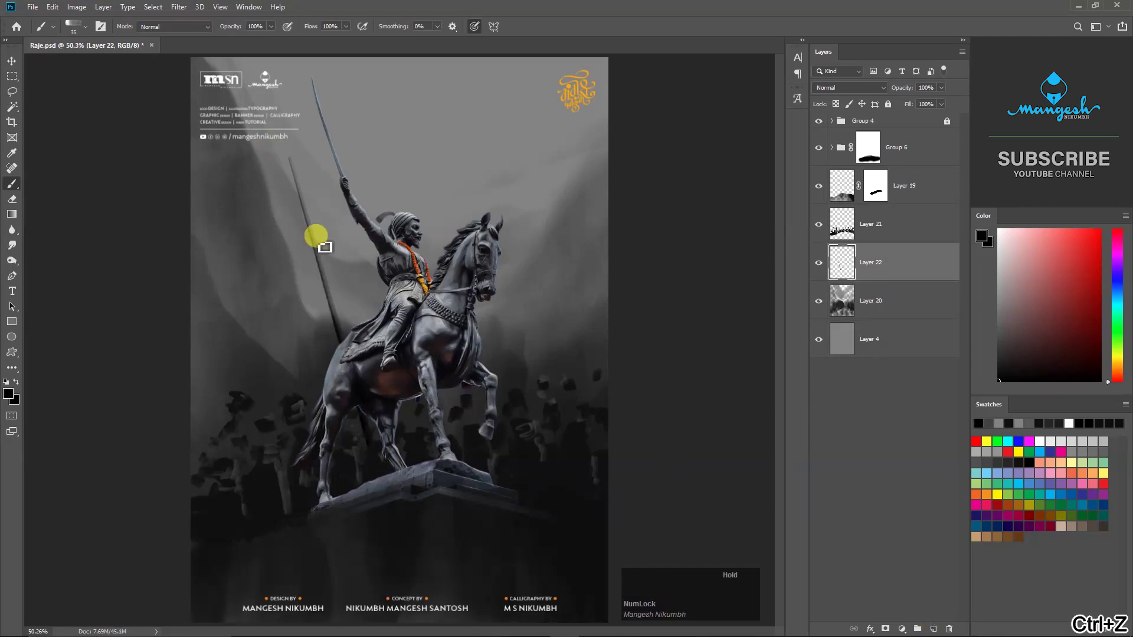
{"action": "key", "text": "ctrl+="}
{"action": "left_click_drag", "start_coordinate": [325, 282], "coordinate": [368, 430]}
Paint a black knob at the flagpole's tip and a thin curved cord hanging from it.
{"action": "key", "text": "["}
{"action": "key", "text": "["}
{"action": "key", "text": "["}
{"action": "key", "text": "["}
{"action": "mouse_move", "coordinate": [297, 244]}
{"action": "left_mouse_down"}
{"action": "mouse_move", "coordinate": [294, 233]}
{"action": "mouse_move", "coordinate": [319, 486]}
{"action": "left_mouse_up"}
{"action": "key", "text": "]"}
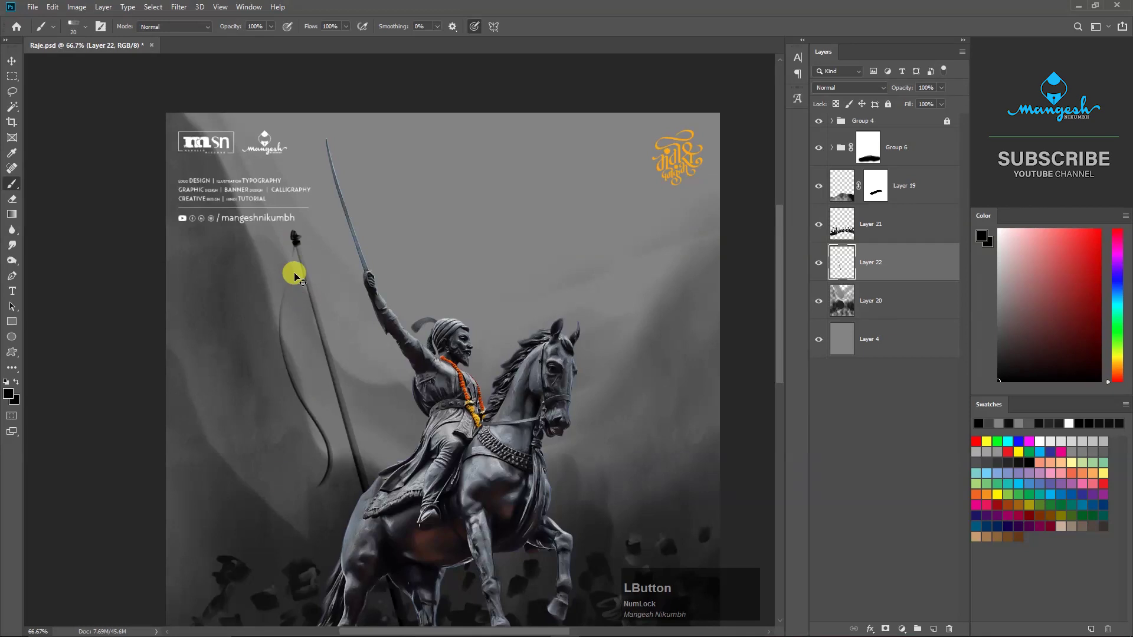
Undo unwanted cord strokes and paint thin hanging cords with tassel ends using a 10 px brush.
{"action": "key", "text": "ctrl+z"}
{"action": "key", "text": "["}
{"action": "key", "text": "["}
{"action": "key", "text": "ctrl+z"}
{"action": "mouse_move", "coordinate": [294, 245]}
{"action": "left_mouse_down"}
{"action": "mouse_move", "coordinate": [327, 476]}
{"action": "mouse_move", "coordinate": [237, 466]}
{"action": "mouse_move", "coordinate": [274, 500]}
{"action": "left_mouse_up"}
{"action": "key", "text": "ctrl+z"}
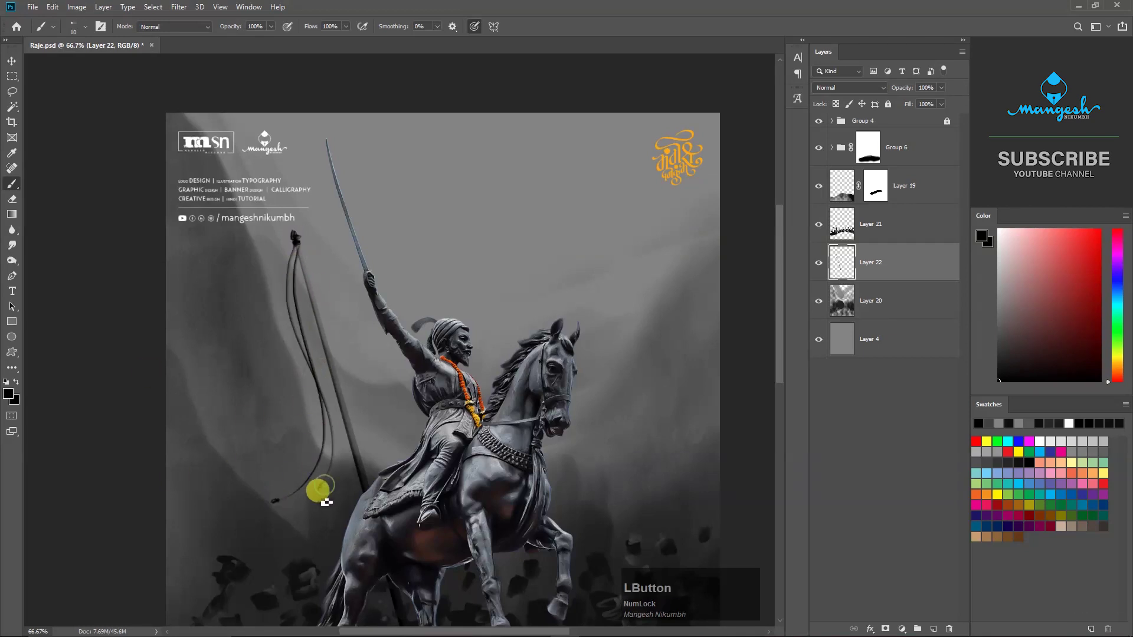
{"action": "key", "text": "ctrl+0"}
{"action": "left_click", "coordinate": [818, 263]}
{"action": "left_click", "coordinate": [818, 263]}
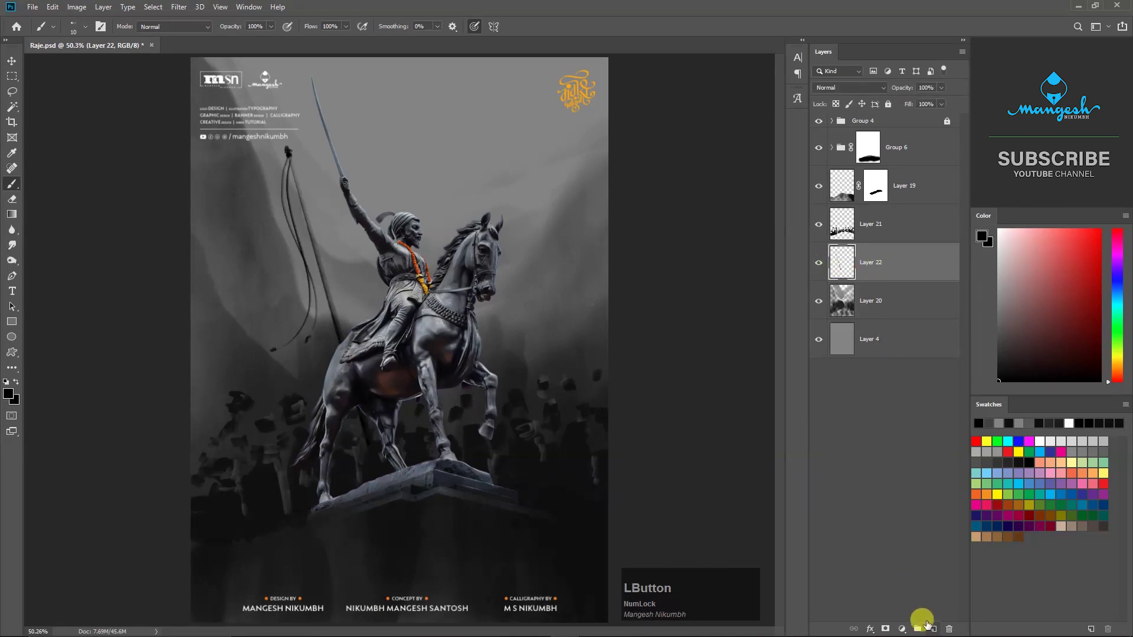
Add a new layer and place it below the flagpole layer, Layer 22.
{"action": "left_click", "coordinate": [935, 626]}
{"action": "left_click_drag", "start_coordinate": [897, 263], "coordinate": [873, 294]}
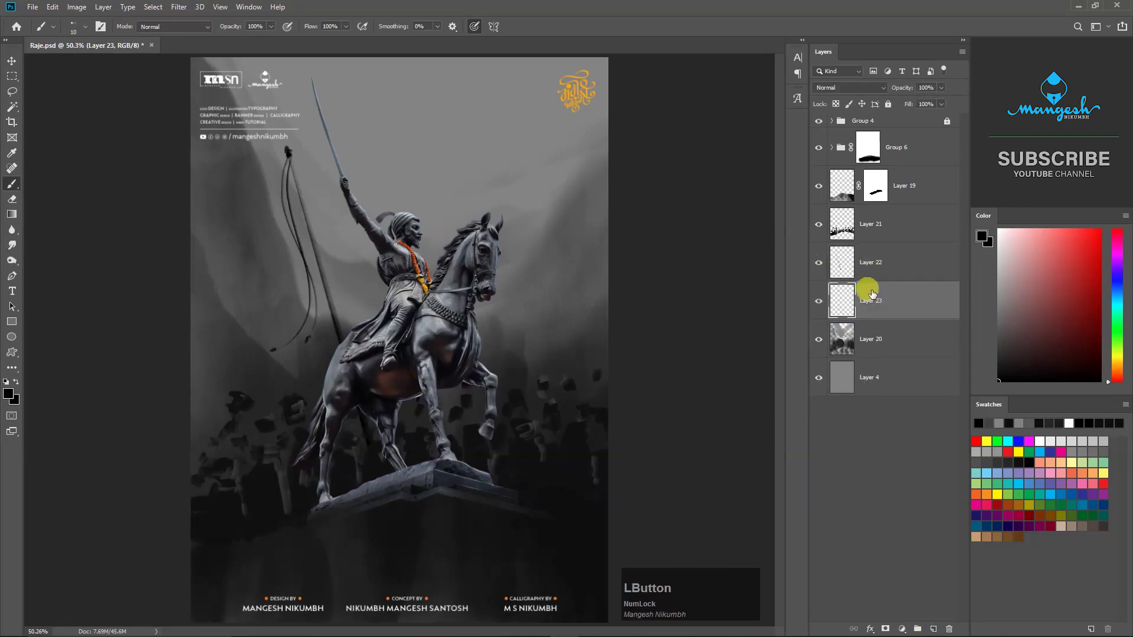
{"action": "left_click", "coordinate": [819, 263]}
Paint a bright orange flag with two tapering tails streaming rightward from the pole, using a much larger brush.
{"action": "key", "text": "bracketright"}
{"action": "key", "text": "bracketright"}
{"action": "key", "text": "bracketright"}
{"action": "key", "text": "bracketright"}
{"action": "key", "text": "bracketright"}
{"action": "key", "text": "bracketright"}
{"action": "key", "text": "bracketright"}
{"action": "key", "text": "bracketright"}
{"action": "key", "text": "bracketright"}
{"action": "key", "text": "bracketright"}
{"action": "key", "text": "bracketright"}
{"action": "key", "text": "bracketright"}
{"action": "key", "text": "bracketright"}
{"action": "key", "text": "bracketright"}
{"action": "key", "text": "bracketright"}
{"action": "key", "text": "bracketright"}
{"action": "left_click", "coordinate": [1073, 242]}
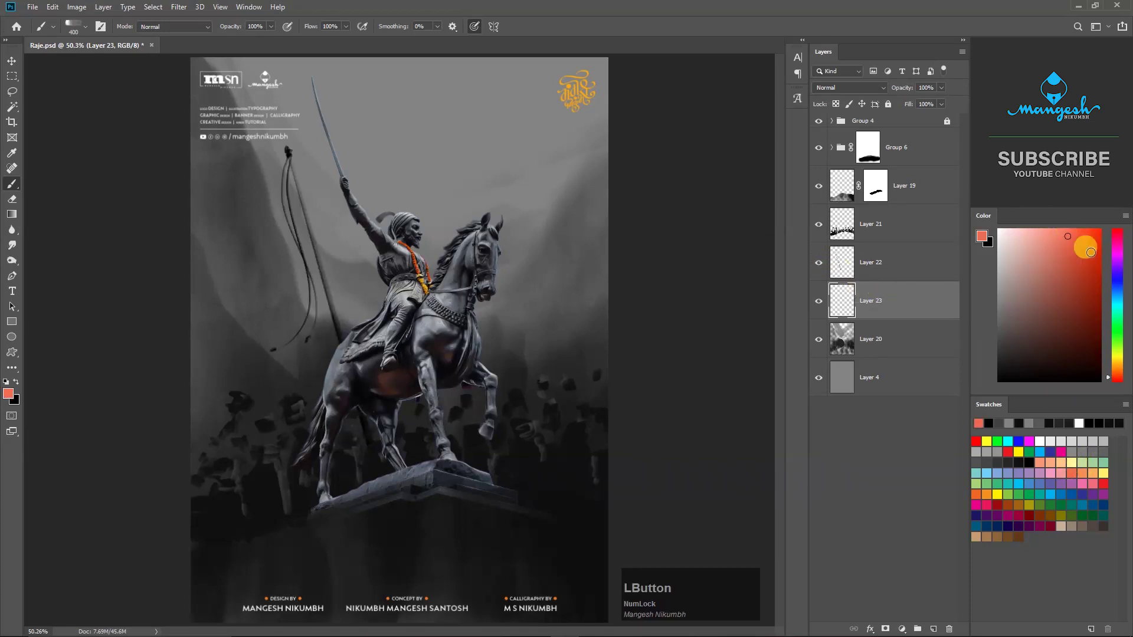
{"action": "left_click_drag", "start_coordinate": [1120, 383], "coordinate": [1119, 372]}
{"action": "key", "text": "bracketright"}
{"action": "left_click_drag", "start_coordinate": [287, 153], "coordinate": [363, 154]}
{"action": "key", "text": "ctrl+z"}
{"action": "mouse_move", "coordinate": [275, 157]}
{"action": "left_mouse_down"}
{"action": "mouse_move", "coordinate": [361, 180]}
{"action": "mouse_move", "coordinate": [462, 135]}
{"action": "mouse_move", "coordinate": [501, 118]}
{"action": "left_mouse_up"}
{"action": "mouse_move", "coordinate": [286, 204]}
{"action": "left_mouse_down"}
{"action": "mouse_move", "coordinate": [403, 216]}
{"action": "mouse_move", "coordinate": [502, 168]}
{"action": "left_mouse_up"}
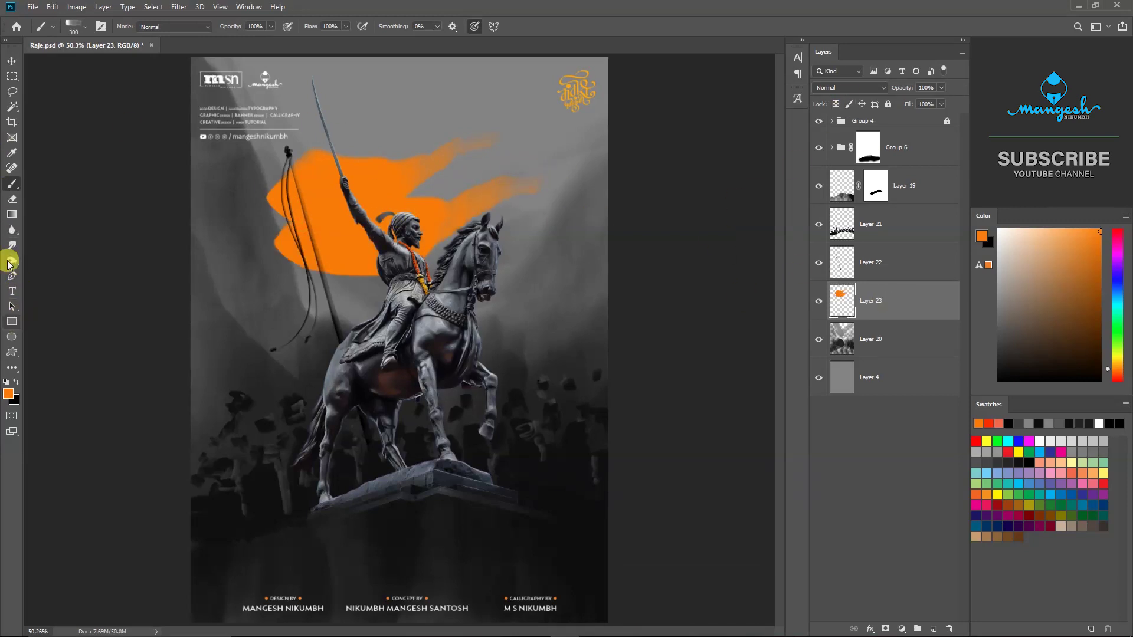
Erase the orange flag paint that spills past the left side of the flagpole with a 60 px eraser.
{"action": "left_click", "coordinate": [11, 200]}
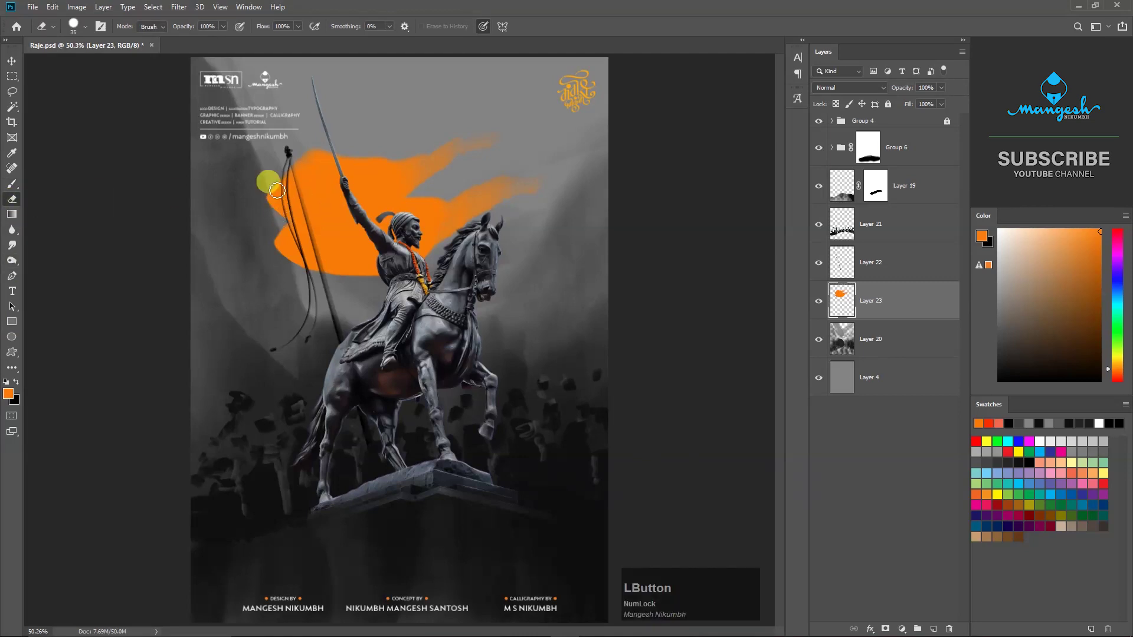
{"action": "key", "text": "bracketright"}
{"action": "key", "text": "bracketright"}
{"action": "mouse_move", "coordinate": [287, 165]}
{"action": "left_mouse_down"}
{"action": "mouse_move", "coordinate": [340, 351]}
{"action": "mouse_move", "coordinate": [325, 354]}
{"action": "left_mouse_up"}
{"action": "key", "text": "ctrl+z"}
{"action": "key", "text": "ctrl+z"}
{"action": "left_click_drag", "start_coordinate": [288, 167], "coordinate": [311, 296]}
{"action": "mouse_move", "coordinate": [270, 187]}
{"action": "left_mouse_down"}
{"action": "mouse_move", "coordinate": [285, 271]}
{"action": "mouse_move", "coordinate": [270, 162]}
{"action": "mouse_move", "coordinate": [281, 177]}
{"action": "left_mouse_up"}
{"action": "left_click", "coordinate": [818, 301]}
{"action": "left_click", "coordinate": [818, 301]}
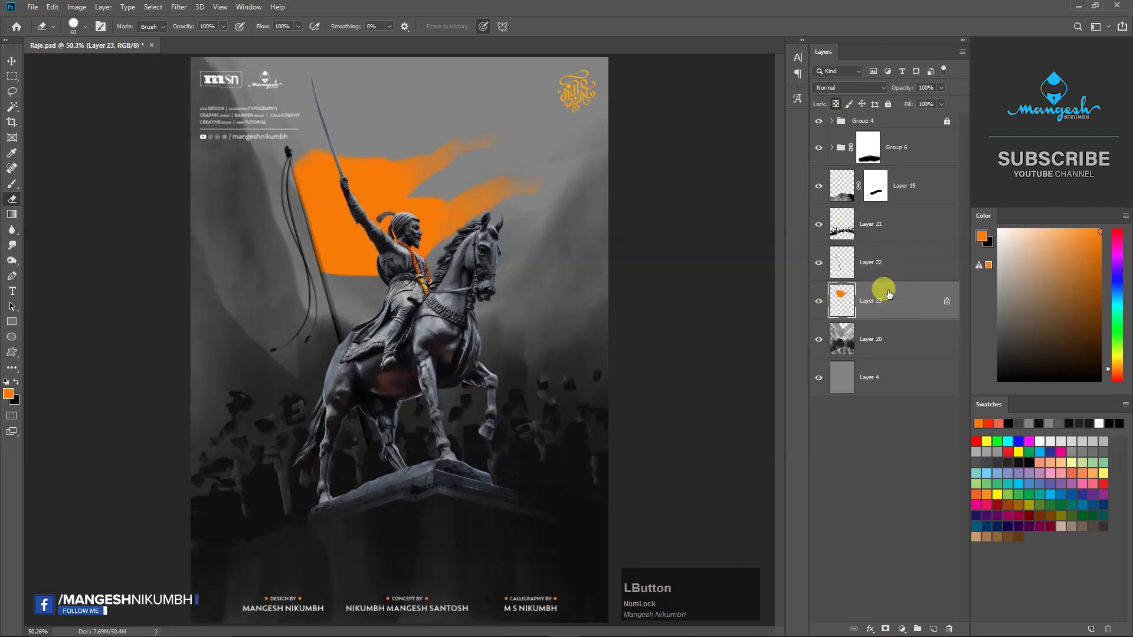
Lock Layer 23's transparent pixels and shade the flag with broad red-orange and yellow-orange strokes, using a 600 px brush.
{"action": "left_click", "coordinate": [11, 187]}
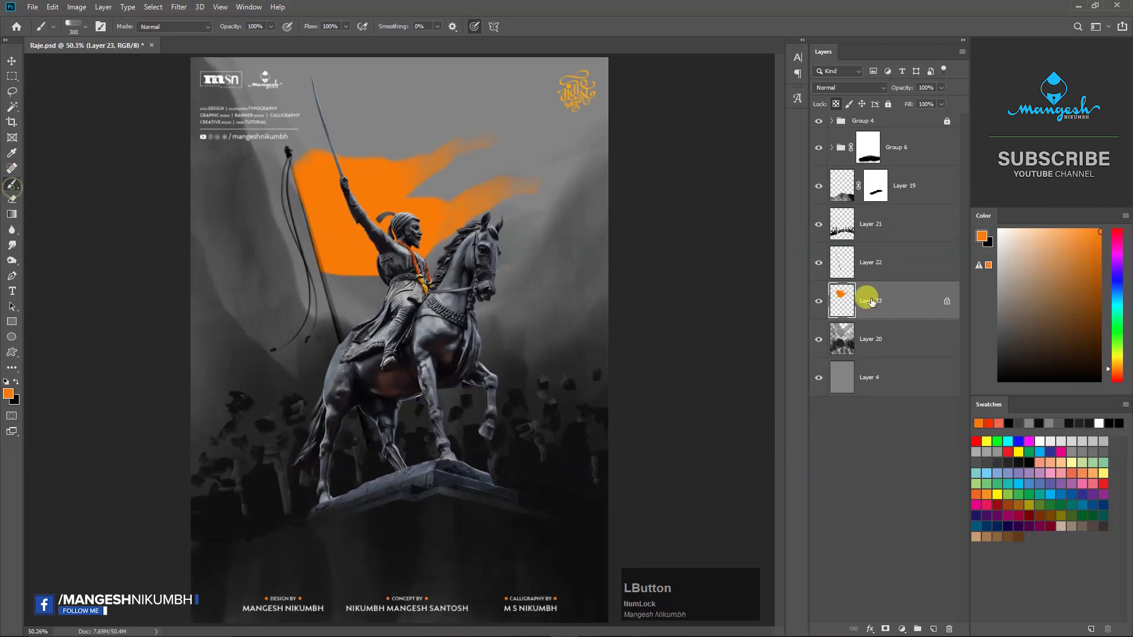
{"action": "left_click_drag", "start_coordinate": [1109, 373], "coordinate": [1107, 380]}
{"action": "key", "text": "bracketright"}
{"action": "key", "text": "bracketright"}
{"action": "key", "text": "bracketright"}
{"action": "mouse_move", "coordinate": [254, 132]}
{"action": "left_mouse_down"}
{"action": "mouse_move", "coordinate": [342, 140]}
{"action": "mouse_move", "coordinate": [420, 175]}
{"action": "left_mouse_up"}
{"action": "mouse_move", "coordinate": [257, 234]}
{"action": "left_mouse_down"}
{"action": "mouse_move", "coordinate": [572, 190]}
{"action": "mouse_move", "coordinate": [488, 170]}
{"action": "mouse_move", "coordinate": [330, 180]}
{"action": "mouse_move", "coordinate": [344, 228]}
{"action": "left_mouse_up"}
{"action": "left_click_drag", "start_coordinate": [1107, 374], "coordinate": [1108, 366]}
{"action": "left_click_drag", "start_coordinate": [253, 114], "coordinate": [535, 124]}
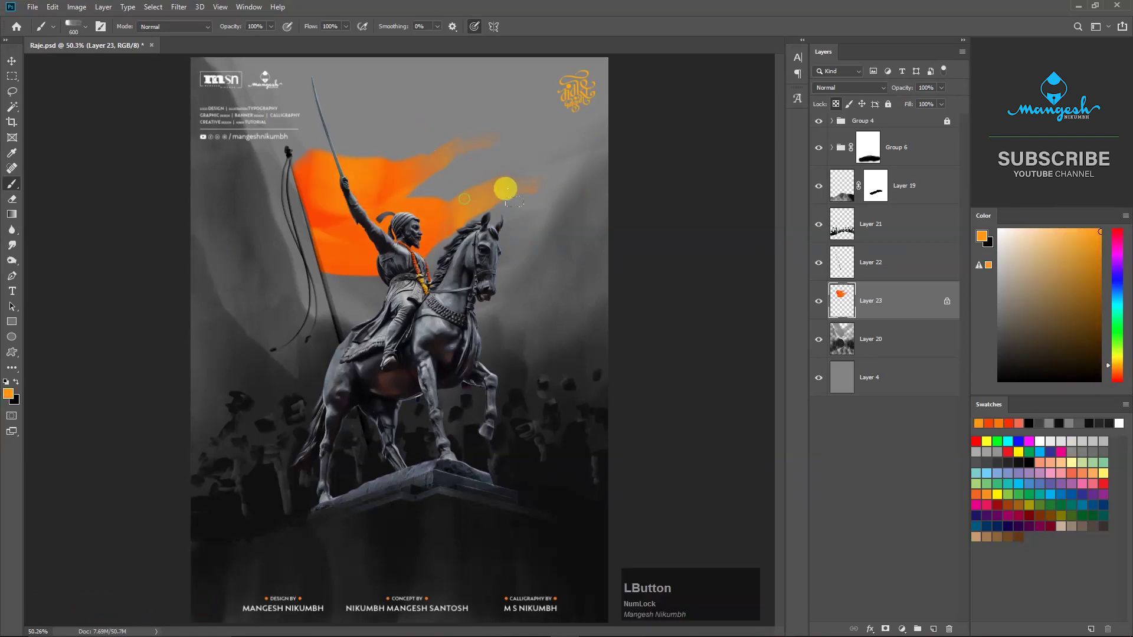
Try a red stroke near the flag's lower tail with a 250 px brush, undo it and unlock the layer's transparency.
{"action": "left_click", "coordinate": [1116, 376]}
{"action": "key", "text": "bracketleft"}
{"action": "key", "text": "bracketleft"}
{"action": "key", "text": "bracketleft"}
{"action": "key", "text": "bracketleft"}
{"action": "mouse_move", "coordinate": [441, 229]}
{"action": "left_mouse_down"}
{"action": "mouse_move", "coordinate": [464, 210]}
{"action": "mouse_move", "coordinate": [594, 175]}
{"action": "mouse_move", "coordinate": [464, 215]}
{"action": "left_mouse_up"}
{"action": "key", "text": "ctrl+z"}
{"action": "key", "text": "e"}
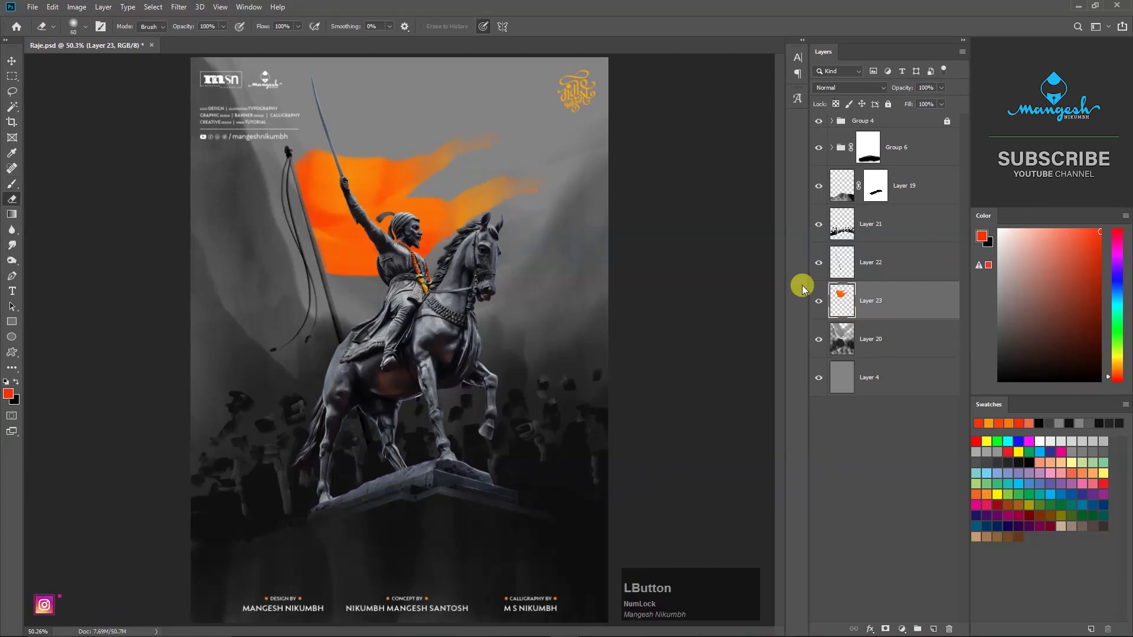
Group the flagpole and flag layers, Layer 22 and Layer 23, and check the group's visibility.
{"action": "left_click", "coordinate": [819, 263]}
{"action": "left_click", "coordinate": [819, 264]}
{"action": "left_click", "coordinate": [883, 275], "text": "ctrl"}
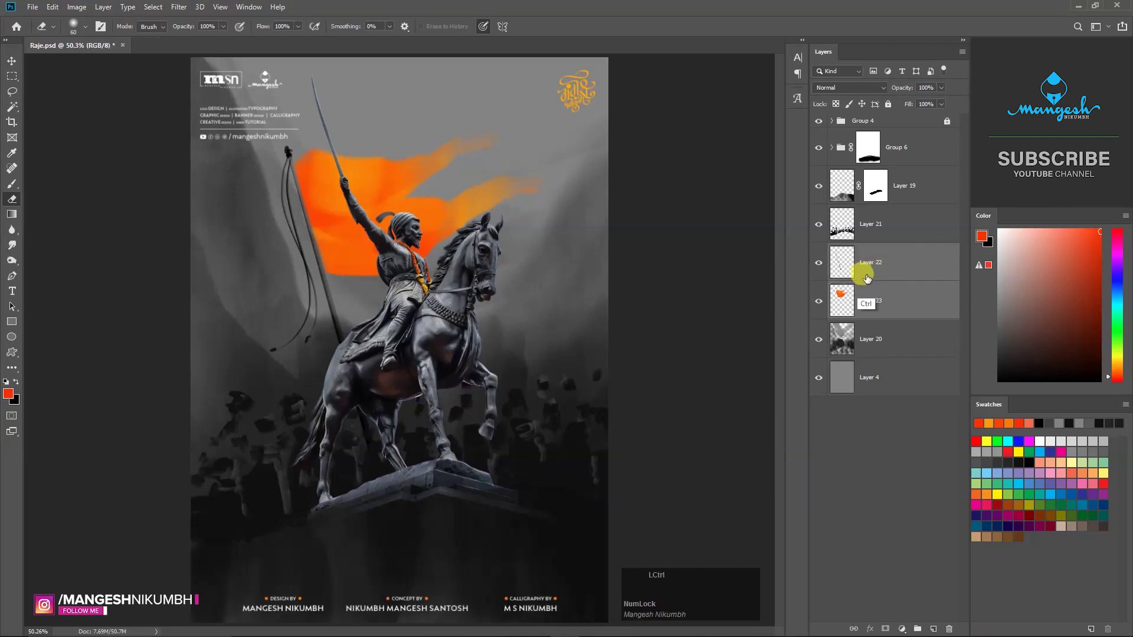
{"action": "key", "text": "ctrl+g"}
{"action": "left_click", "coordinate": [818, 250]}
{"action": "left_click", "coordinate": [818, 250]}
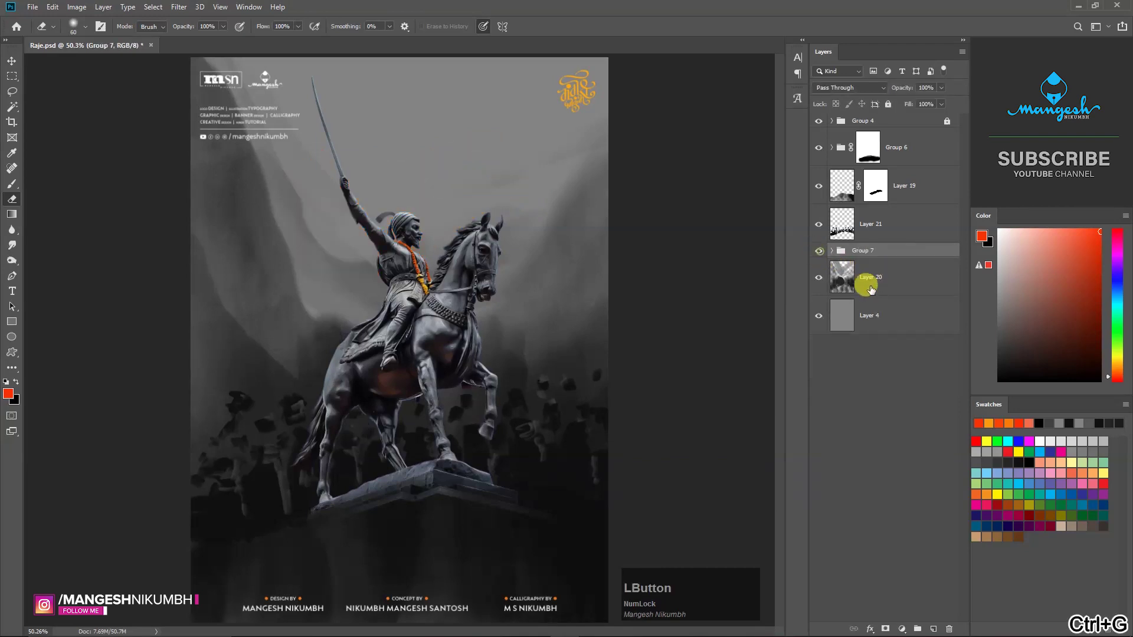
Add a new layer directly above Layer 20 for painting with the Brush tool.
{"action": "left_click", "coordinate": [894, 285]}
{"action": "left_click", "coordinate": [933, 628]}
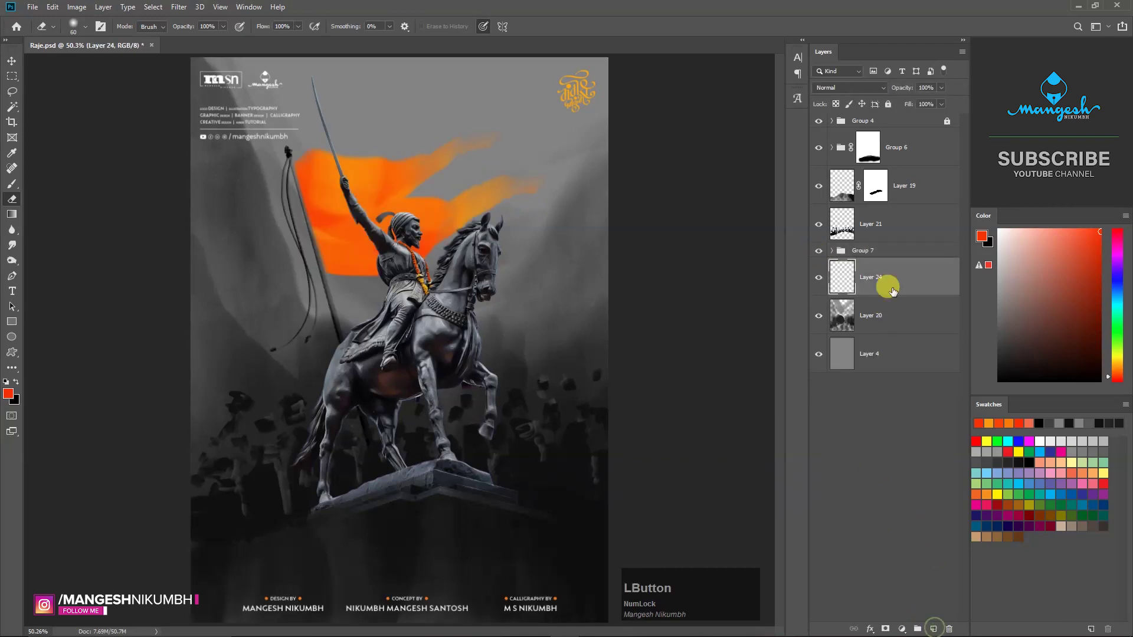
{"action": "key", "text": "b"}
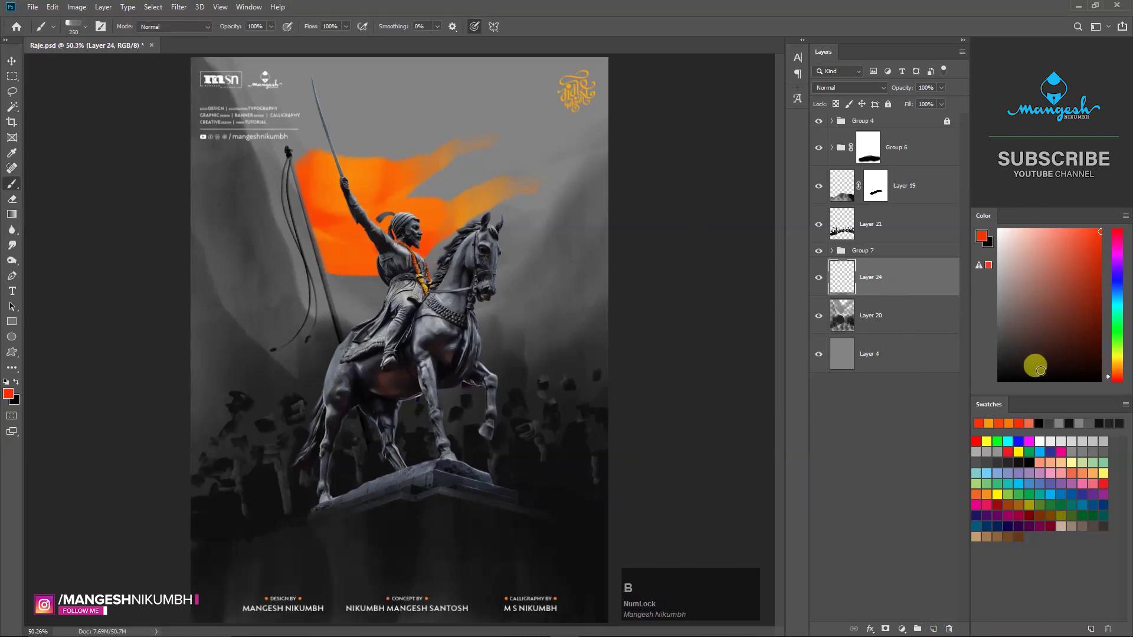
Set up a black 20 px brush and try long slanted pole strokes left of the statue, undoing the trial strokes.
{"action": "left_click_drag", "start_coordinate": [1045, 369], "coordinate": [976, 387]}
{"action": "key", "text": "bracketleft"}
{"action": "key", "text": "bracketleft"}
{"action": "key", "text": "bracketleft"}
{"action": "key", "text": "bracketleft"}
{"action": "key", "text": "bracketleft"}
{"action": "key", "text": "bracketleft"}
{"action": "key", "text": "bracketleft"}
{"action": "key", "text": "bracketleft"}
{"action": "key", "text": "bracketleft"}
{"action": "key", "text": "bracketleft"}
{"action": "key", "text": "bracketleft"}
{"action": "left_click_drag", "start_coordinate": [259, 265], "coordinate": [234, 528]}
{"action": "key", "text": "ctrl+z"}
{"action": "key", "text": "bracketleft"}
{"action": "key", "text": "bracketleft"}
{"action": "left_click_drag", "start_coordinate": [250, 270], "coordinate": [235, 519]}
{"action": "key", "text": "ctrl+z"}
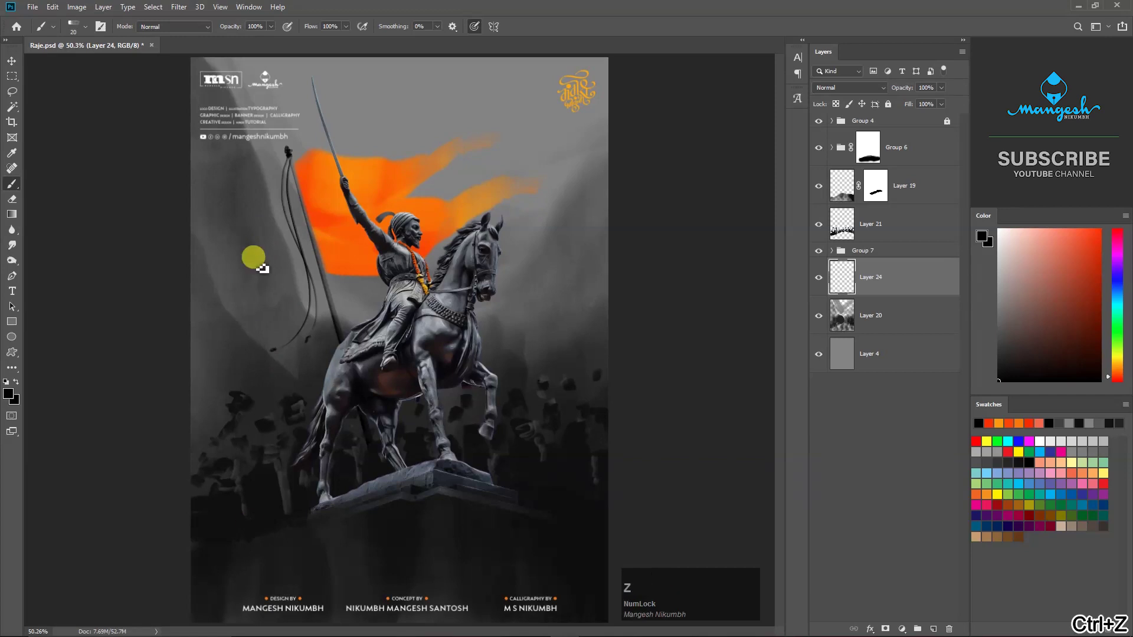
Paint thin black poles rising from the crowd on both sides of the statue, undoing misplaced strokes.
{"action": "mouse_move", "coordinate": [357, 283]}
{"action": "left_mouse_down"}
{"action": "mouse_move", "coordinate": [386, 479]}
{"action": "mouse_move", "coordinate": [389, 349]}
{"action": "left_mouse_up"}
{"action": "key", "text": "ctrl+z"}
{"action": "left_click_drag", "start_coordinate": [442, 301], "coordinate": [476, 510]}
{"action": "left_click_drag", "start_coordinate": [490, 299], "coordinate": [519, 472]}
{"action": "left_click_drag", "start_coordinate": [551, 295], "coordinate": [601, 507]}
{"action": "left_click_drag", "start_coordinate": [545, 196], "coordinate": [607, 398]}
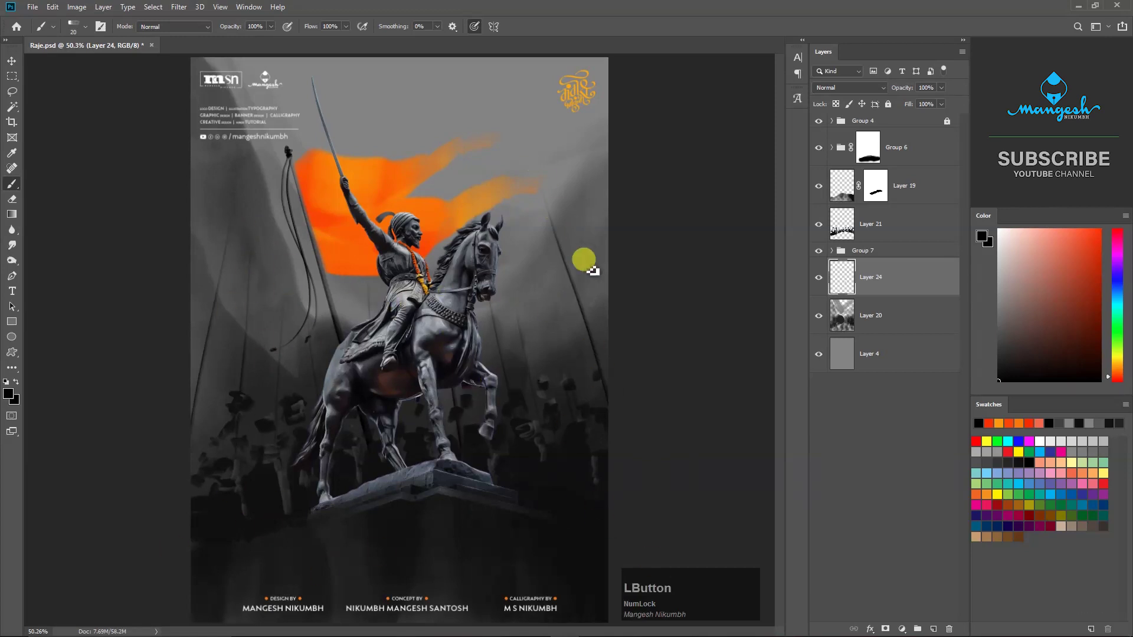
{"action": "key", "text": "ctrl+z"}
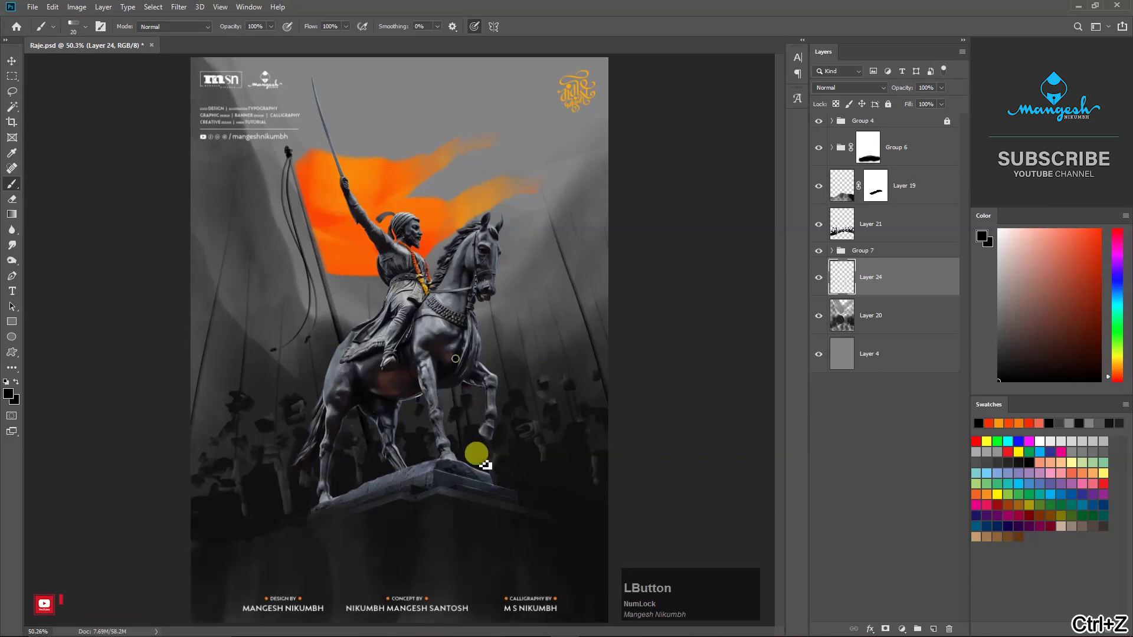
{"action": "key", "text": "ctrl+z"}
{"action": "left_click_drag", "start_coordinate": [230, 294], "coordinate": [204, 530]}
{"action": "left_click_drag", "start_coordinate": [215, 236], "coordinate": [191, 300]}
{"action": "left_click", "coordinate": [818, 280]}
{"action": "left_click", "coordinate": [817, 282]}
Add a new layer between the poles layer and Layer 20, and set up a 200 px bright orange brush.
{"action": "left_click", "coordinate": [894, 321]}
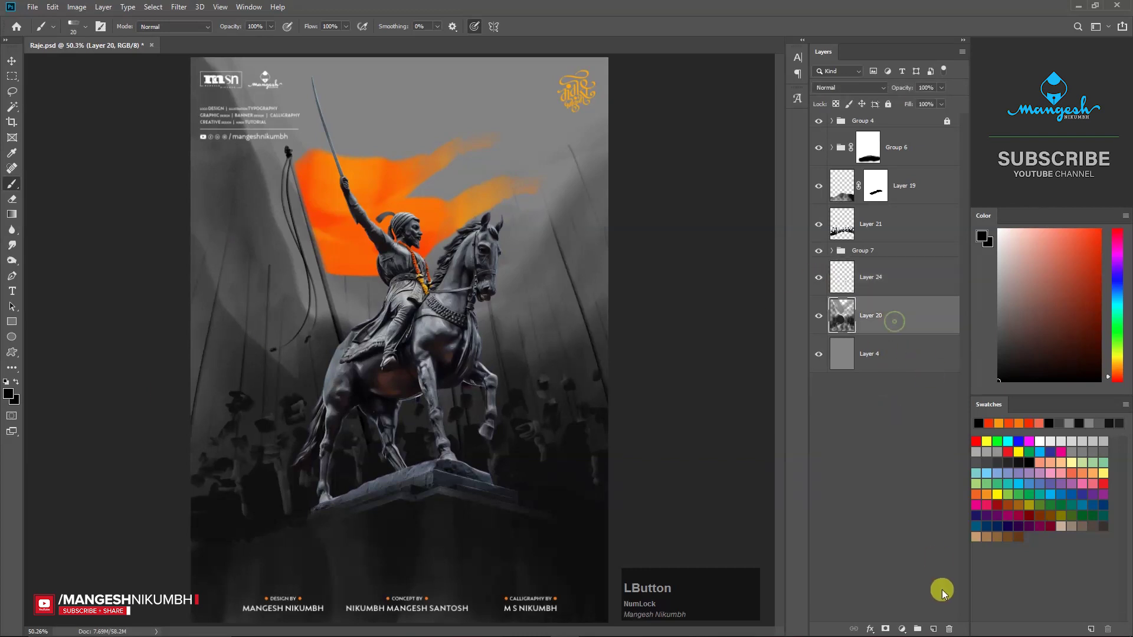
{"action": "left_click", "coordinate": [933, 629]}
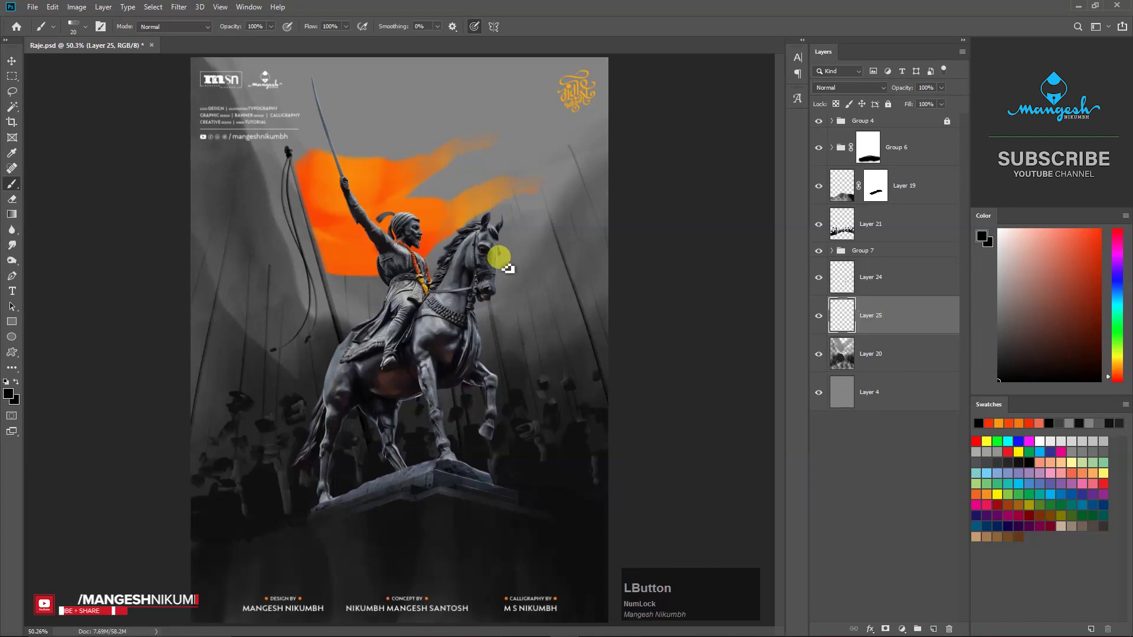
{"action": "key", "text": "bracketright"}
{"action": "key", "text": "bracketright"}
{"action": "key", "text": "bracketright"}
{"action": "key", "text": "bracketright"}
{"action": "key", "text": "bracketright"}
{"action": "key", "text": "bracketright"}
{"action": "key", "text": "bracketright"}
{"action": "key", "text": "bracketright"}
{"action": "key", "text": "bracketright"}
{"action": "key", "text": "bracketright"}
{"action": "key", "text": "bracketright"}
{"action": "key", "text": "bracketright"}
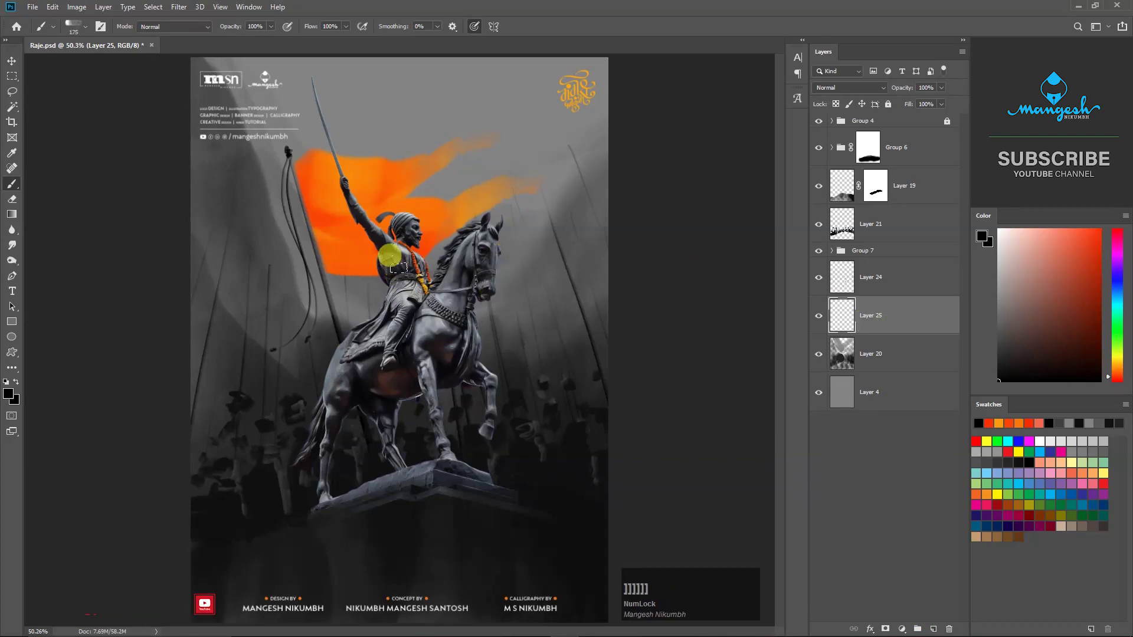
{"action": "left_click_drag", "start_coordinate": [1120, 374], "coordinate": [1119, 369]}
{"action": "left_click", "coordinate": [1099, 230]}
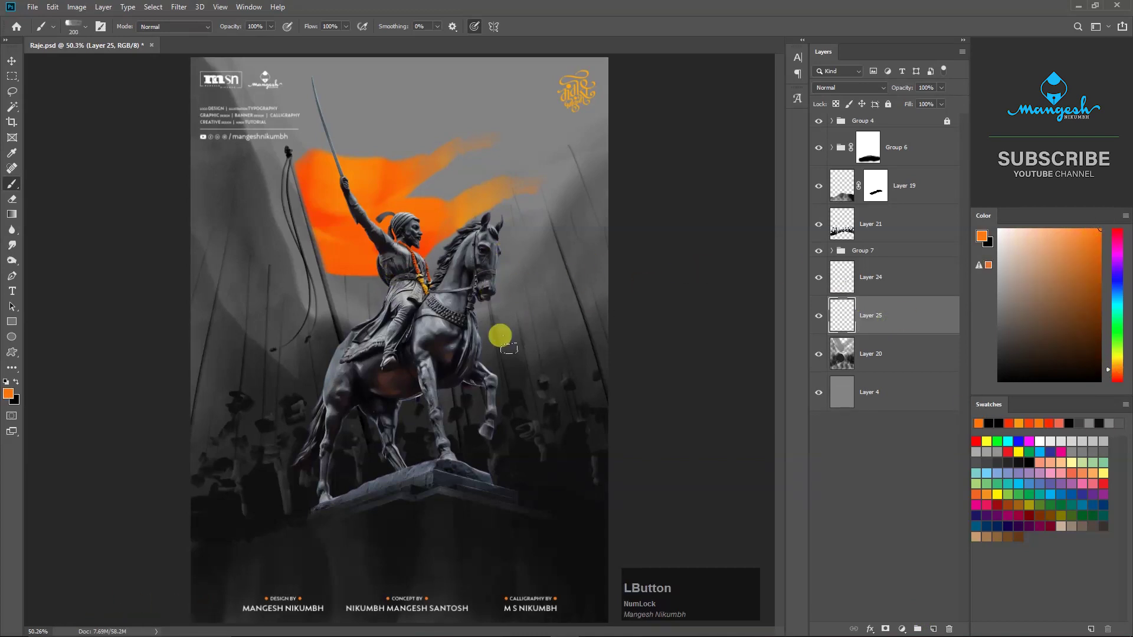
Paint the first small flags on poles beside the statue with a smaller brush, using orange and a red-orange sampled from the main flag.
{"action": "left_click_drag", "start_coordinate": [285, 288], "coordinate": [329, 284]}
{"action": "key", "text": "ctrl+z"}
{"action": "key", "text": "bracketleft"}
{"action": "key", "text": "bracketleft"}
{"action": "mouse_move", "coordinate": [246, 261]}
{"action": "left_mouse_down"}
{"action": "mouse_move", "coordinate": [300, 277]}
{"action": "mouse_move", "coordinate": [267, 301]}
{"action": "mouse_move", "coordinate": [306, 333]}
{"action": "mouse_move", "coordinate": [287, 354]}
{"action": "mouse_move", "coordinate": [326, 333]}
{"action": "left_mouse_up"}
{"action": "key", "text": "bracketleft"}
{"action": "key", "text": "bracketleft"}
{"action": "left_click", "coordinate": [325, 222], "text": "alt"}
{"action": "left_click", "coordinate": [292, 354]}
{"action": "mouse_move", "coordinate": [462, 311]}
{"action": "left_mouse_down"}
{"action": "mouse_move", "coordinate": [523, 302]}
{"action": "mouse_move", "coordinate": [469, 320]}
{"action": "left_mouse_up"}
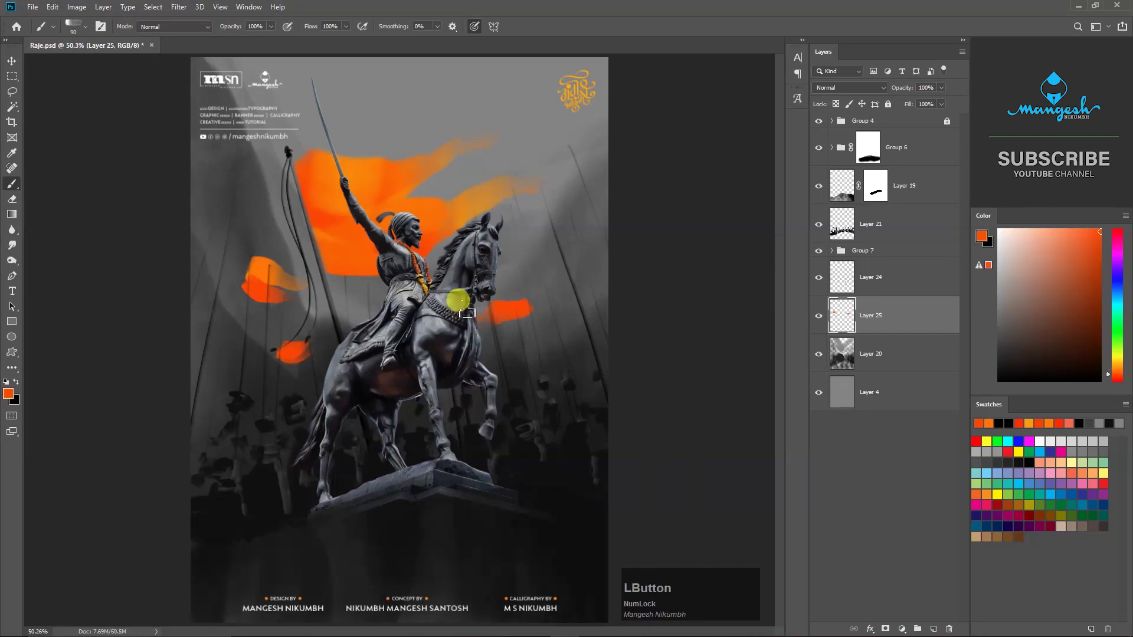
Paint more small red-orange flags on the higher and outer poles on both sides, undoing unwanted strokes.
{"action": "mouse_move", "coordinate": [531, 225]}
{"action": "left_mouse_down"}
{"action": "mouse_move", "coordinate": [555, 223]}
{"action": "mouse_move", "coordinate": [531, 228]}
{"action": "left_mouse_up"}
{"action": "key", "text": "bracketleft"}
{"action": "key", "text": "bracketleft"}
{"action": "left_click_drag", "start_coordinate": [557, 165], "coordinate": [577, 147]}
{"action": "key", "text": "ctrl+z"}
{"action": "left_click_drag", "start_coordinate": [561, 330], "coordinate": [543, 321]}
{"action": "left_click_drag", "start_coordinate": [252, 331], "coordinate": [250, 349]}
{"action": "scroll", "coordinate": [230, 236], "scroll_direction": "down", "scroll_amount": 1}
{"action": "key", "text": "bracketright"}
{"action": "mouse_move", "coordinate": [230, 223]}
{"action": "left_mouse_down"}
{"action": "mouse_move", "coordinate": [288, 232]}
{"action": "mouse_move", "coordinate": [262, 223]}
{"action": "mouse_move", "coordinate": [280, 245]}
{"action": "left_mouse_up"}
{"action": "key", "text": "ctrl+z"}
{"action": "key", "text": "ctrl+z"}
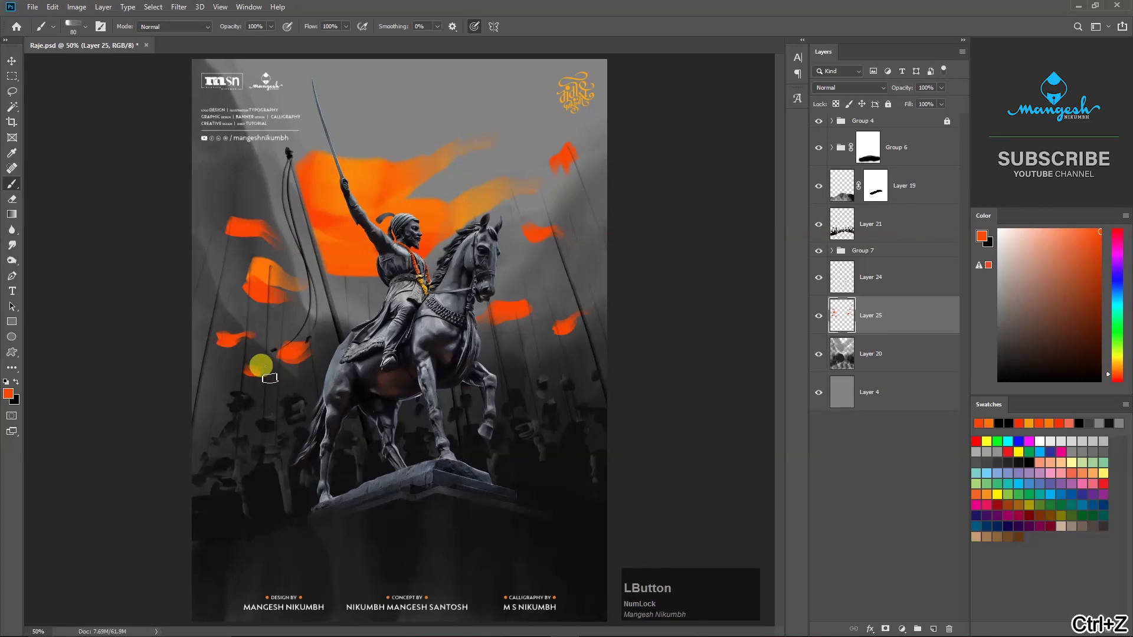
Fill the remaining poles with small red-orange flags low near the crowd, behind the rider and at the outer edges, using an 80 px brush.
{"action": "left_click_drag", "start_coordinate": [247, 381], "coordinate": [304, 398]}
{"action": "left_click_drag", "start_coordinate": [559, 360], "coordinate": [546, 364]}
{"action": "key", "text": "ctrl+z"}
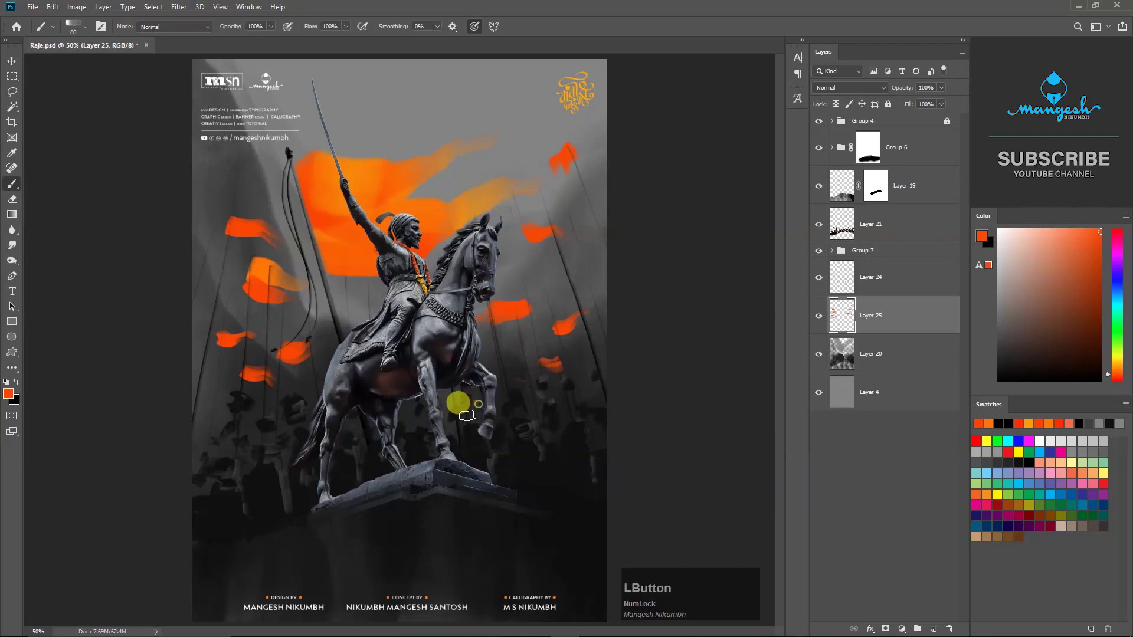
{"action": "mouse_move", "coordinate": [337, 336]}
{"action": "left_mouse_down"}
{"action": "mouse_move", "coordinate": [369, 309]}
{"action": "mouse_move", "coordinate": [381, 313]}
{"action": "mouse_move", "coordinate": [329, 302]}
{"action": "left_mouse_up"}
{"action": "left_click_drag", "start_coordinate": [214, 252], "coordinate": [268, 254]}
{"action": "key", "text": "ctrl+z"}
{"action": "left_click_drag", "start_coordinate": [597, 237], "coordinate": [575, 261]}
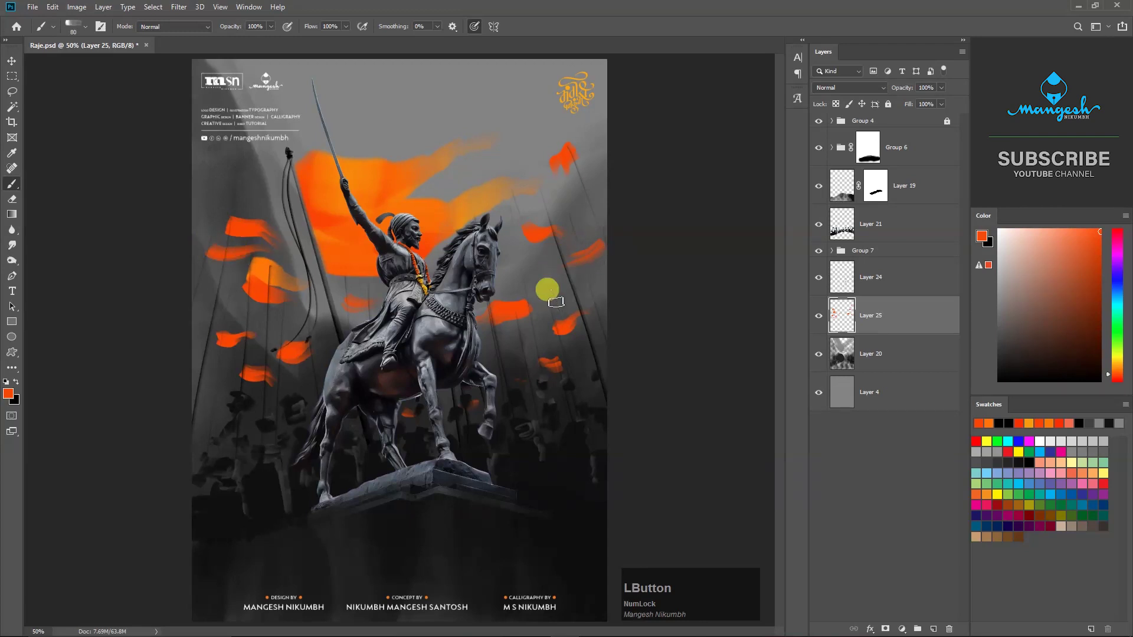
{"action": "left_click", "coordinate": [818, 317]}
{"action": "left_click", "coordinate": [819, 317]}
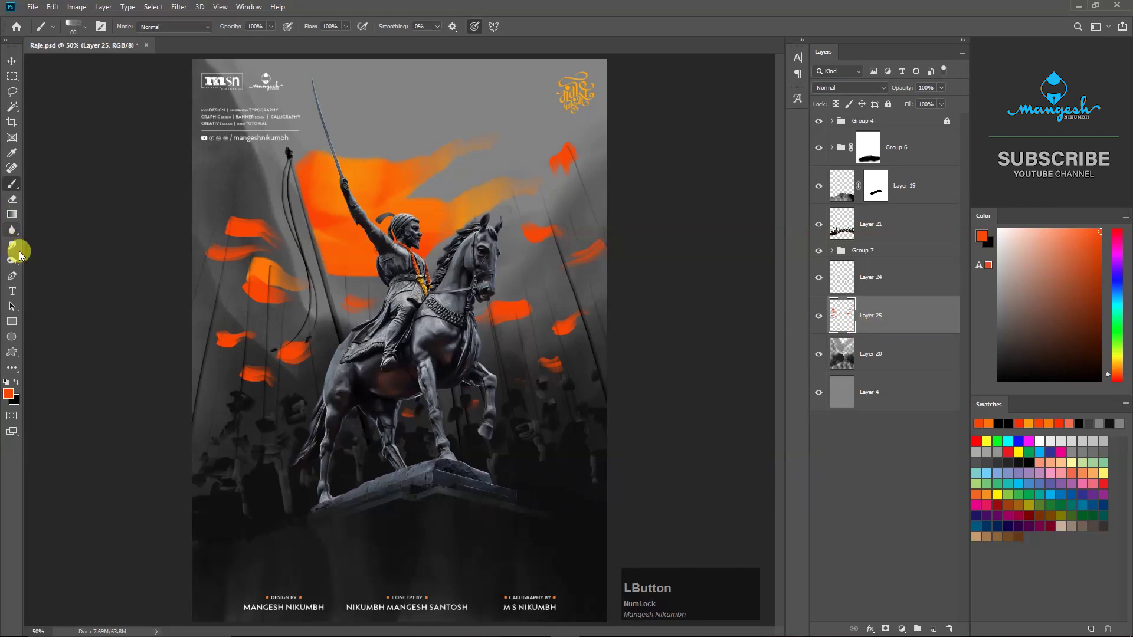
Trim the edges of the small flags left of the statue with a 35 px eraser.
{"action": "left_click", "coordinate": [13, 199]}
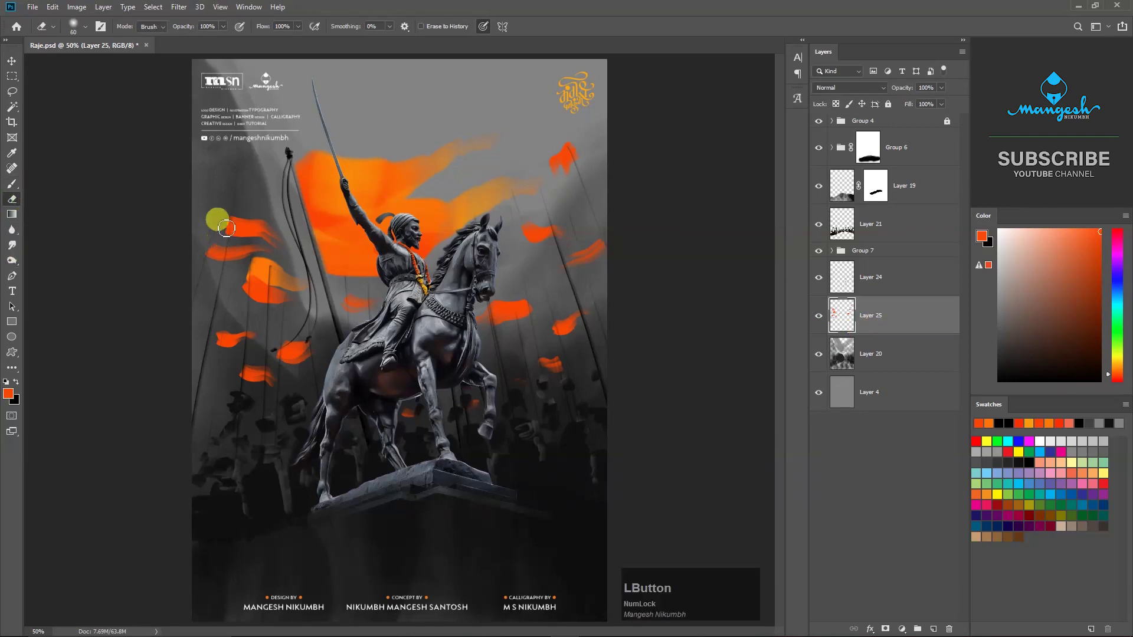
{"action": "key", "text": "ctrl+plus"}
{"action": "mouse_move", "coordinate": [276, 263]}
{"action": "left_mouse_down"}
{"action": "mouse_move", "coordinate": [361, 301]}
{"action": "mouse_move", "coordinate": [324, 249]}
{"action": "left_mouse_up"}
{"action": "key", "text": "bracketleft"}
{"action": "left_click_drag", "start_coordinate": [321, 295], "coordinate": [327, 250]}
{"action": "left_click_drag", "start_coordinate": [293, 312], "coordinate": [300, 293]}
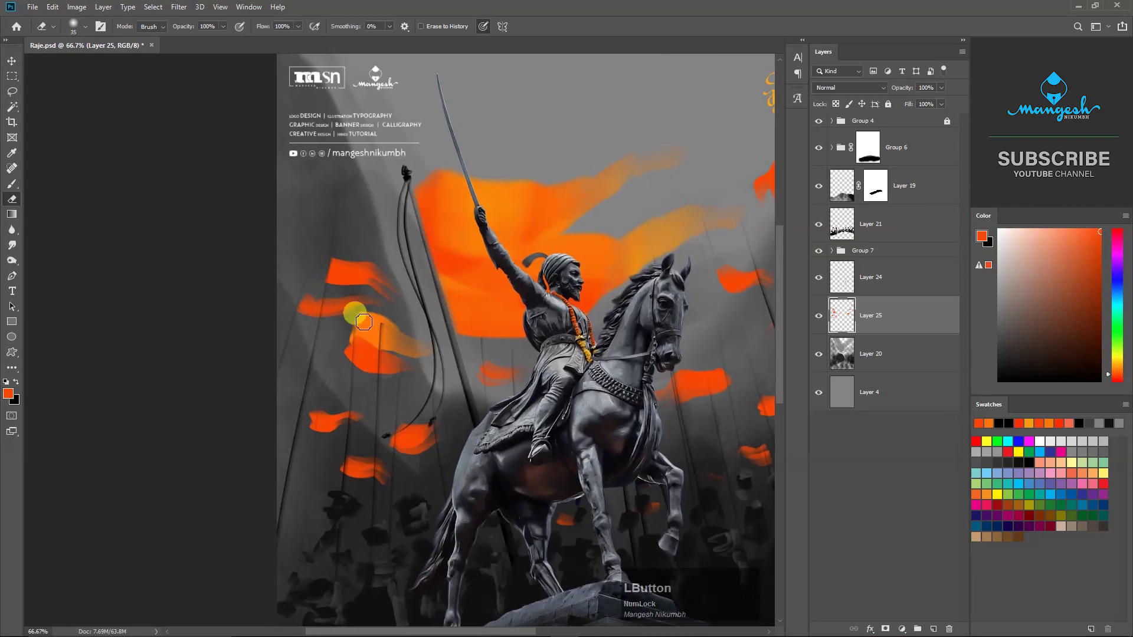
{"action": "left_click_drag", "start_coordinate": [344, 388], "coordinate": [352, 332]}
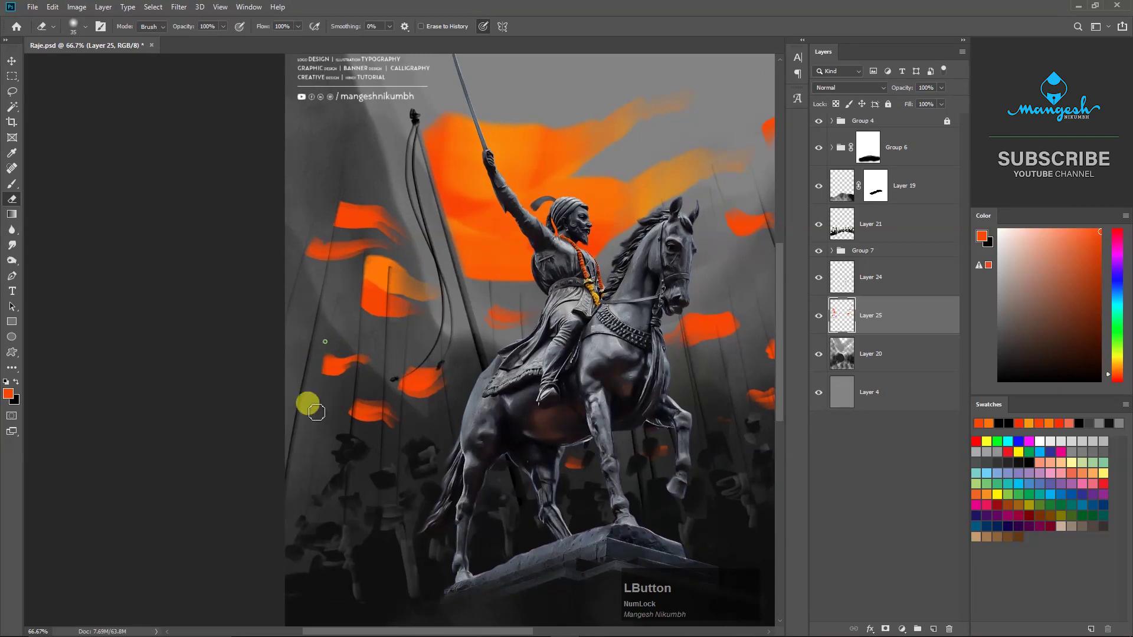
Trim the small flags right of the statue with the eraser and check Layer 25's visibility.
{"action": "left_click_drag", "start_coordinate": [487, 292], "coordinate": [412, 339]}
{"action": "left_click_drag", "start_coordinate": [588, 372], "coordinate": [403, 372]}
{"action": "left_click_drag", "start_coordinate": [530, 464], "coordinate": [530, 147]}
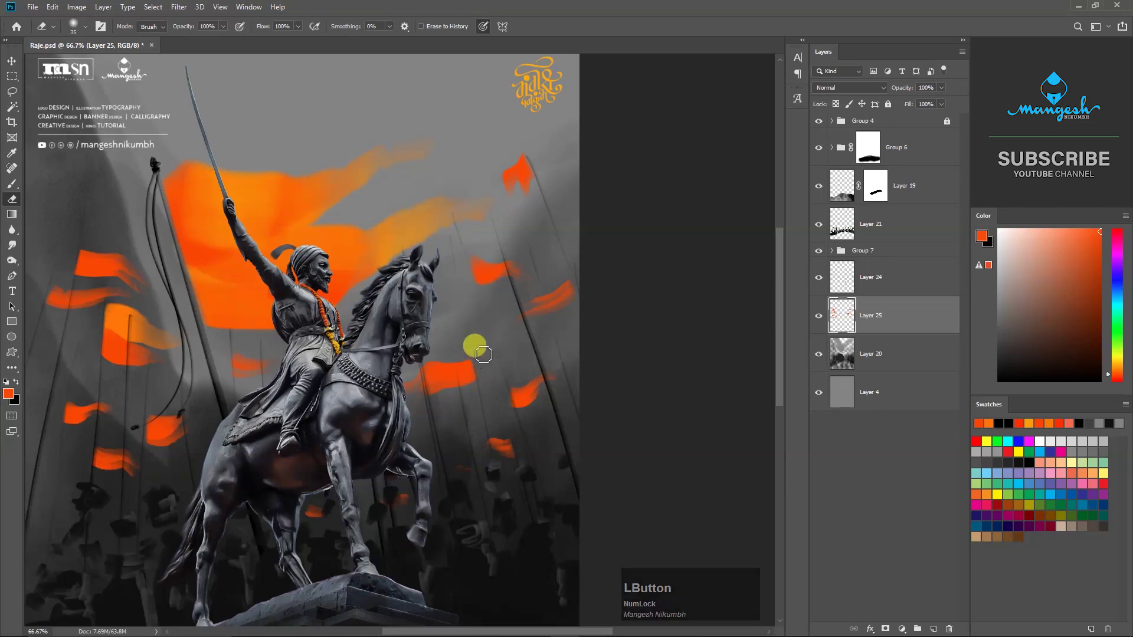
{"action": "key", "text": "ctrl+minus"}
{"action": "key", "text": "ctrl+minus"}
{"action": "left_click", "coordinate": [818, 316]}
{"action": "left_click", "coordinate": [817, 316]}
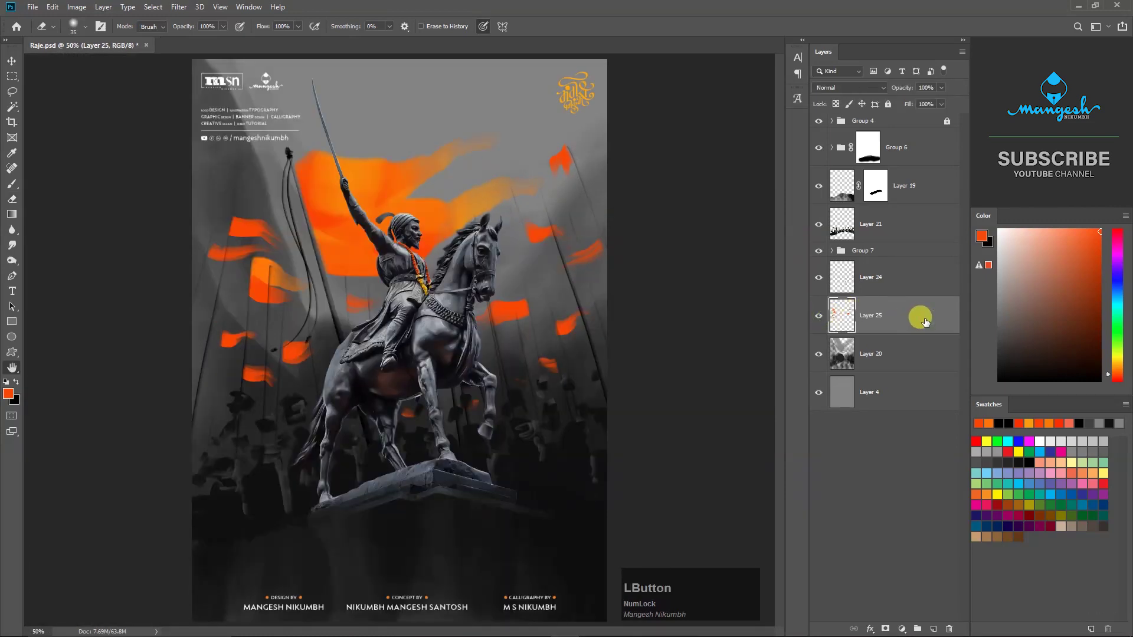
Blend Layer 25 into the dark background with Blend If, raising the Underlying Layer black slider to 32 and splitting it.
{"action": "double_click", "coordinate": [925, 322]}
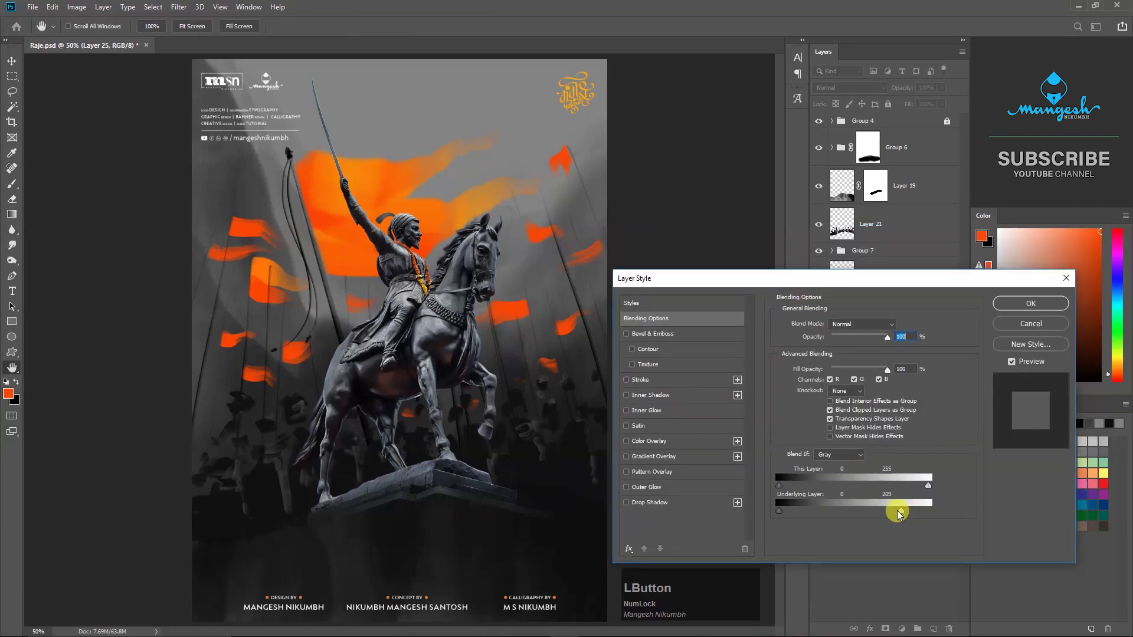
{"action": "left_click_drag", "start_coordinate": [857, 511], "coordinate": [938, 508]}
{"action": "mouse_move", "coordinate": [782, 515]}
{"action": "left_mouse_down"}
{"action": "mouse_move", "coordinate": [809, 511]}
{"action": "mouse_move", "coordinate": [798, 517]}
{"action": "left_mouse_up"}
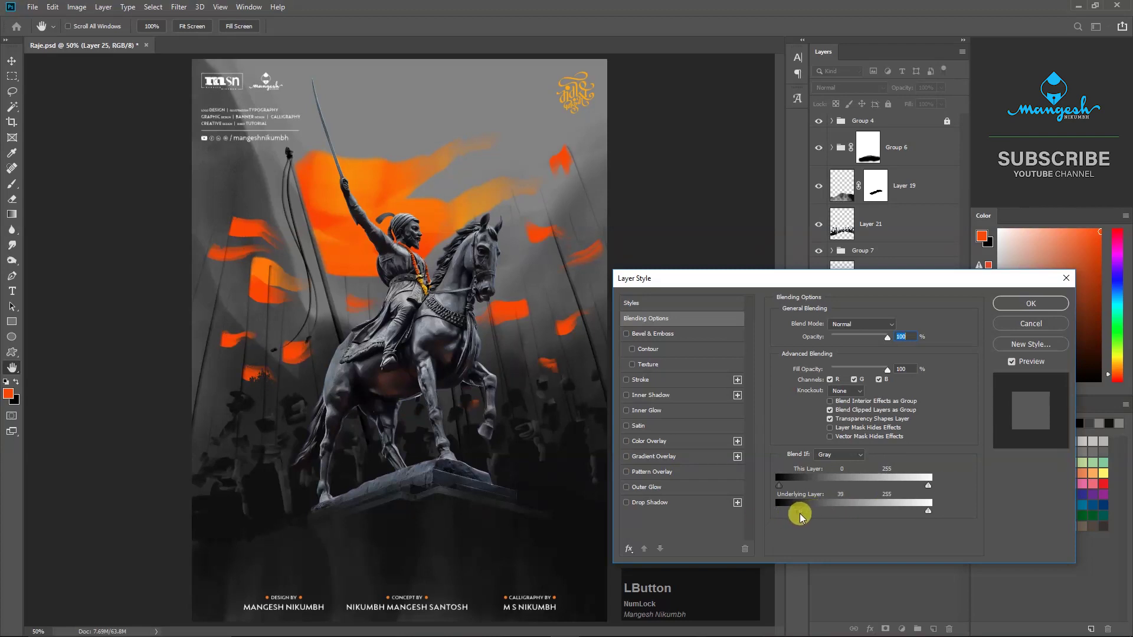
{"action": "key", "text": "alt"}
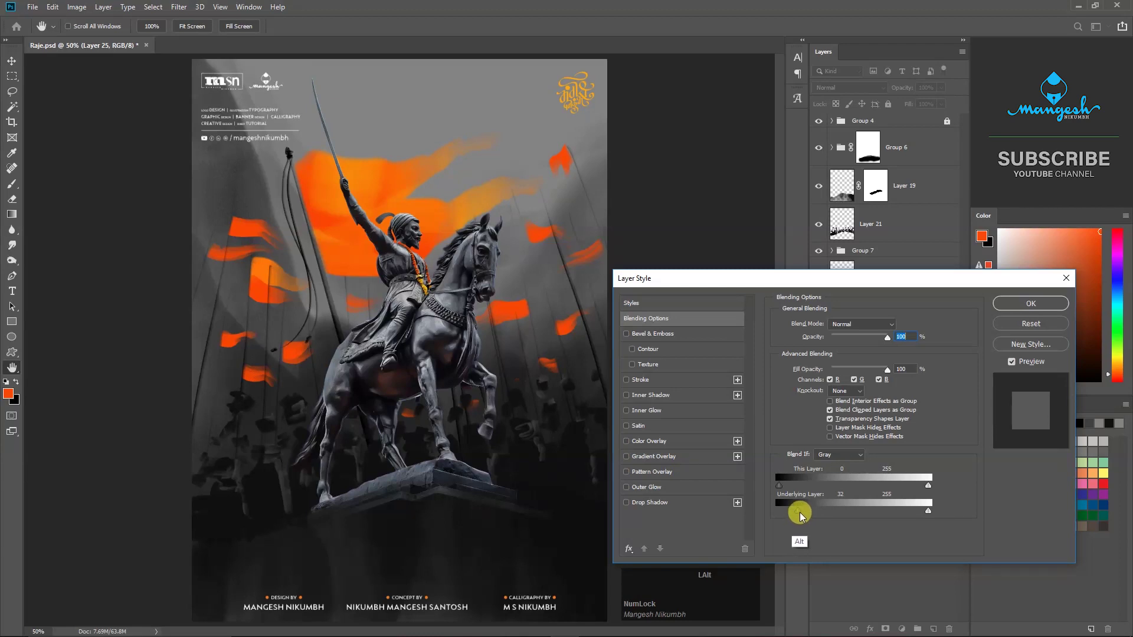
{"action": "left_click_drag", "start_coordinate": [812, 514], "coordinate": [827, 512]}
{"action": "left_click", "coordinate": [1021, 304]}
{"action": "left_click", "coordinate": [842, 328]}
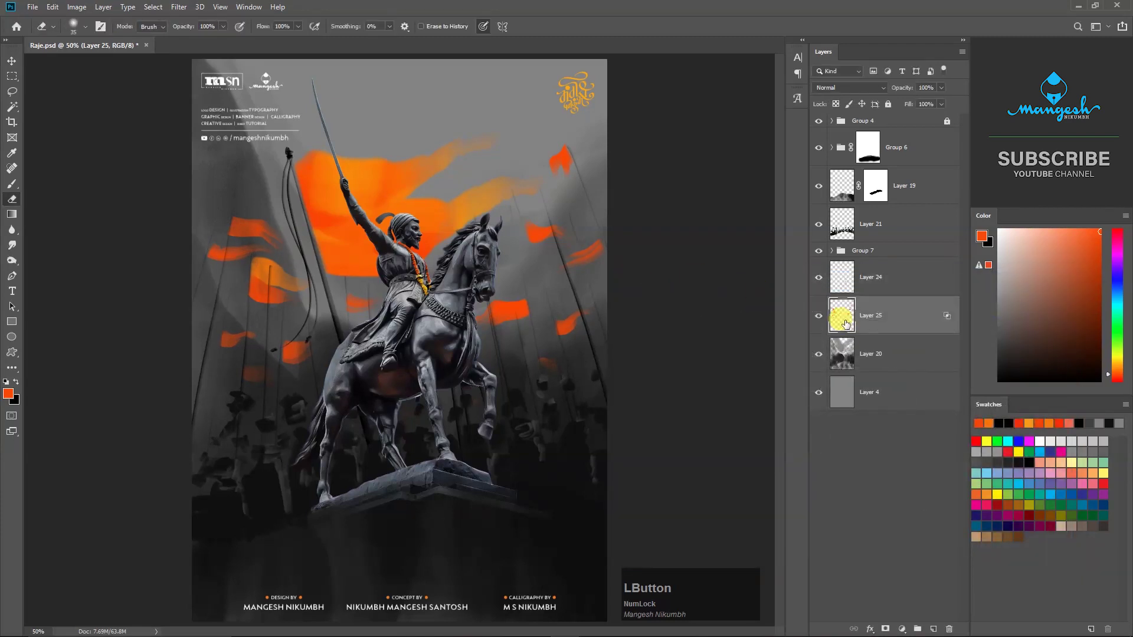
{"action": "left_click", "coordinate": [818, 317]}
{"action": "left_click", "coordinate": [816, 314]}
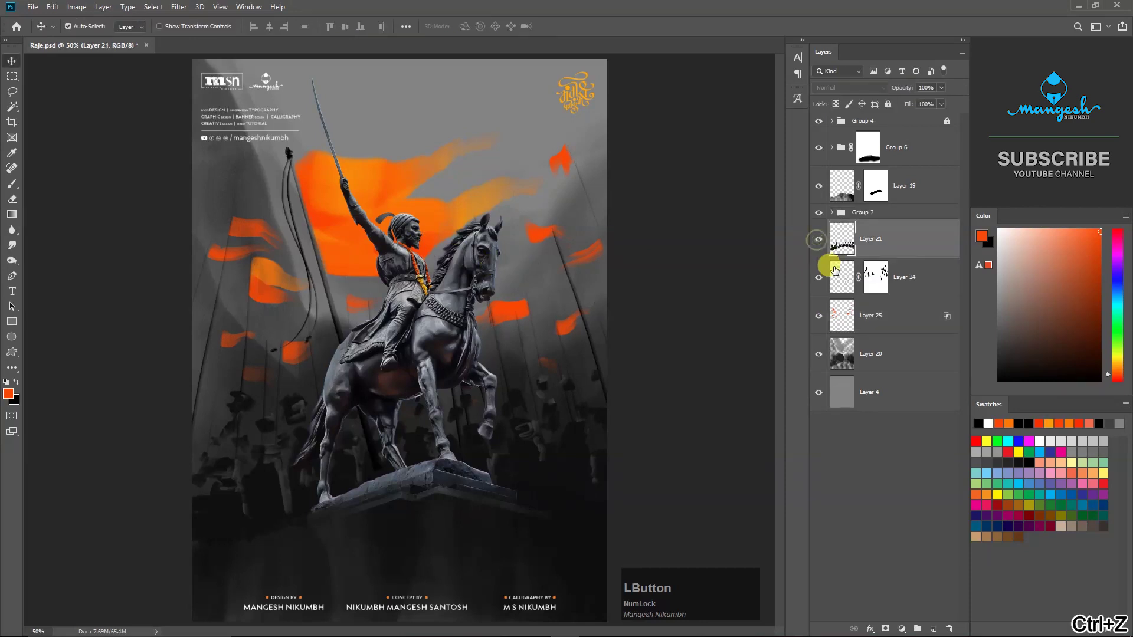
Convert the crowd and poles layers, Layer 21 and Layer 24, into a single smart object.
{"action": "left_click", "coordinate": [819, 277]}
{"action": "key", "text": "ctrl+z"}
{"action": "right_click", "coordinate": [916, 239]}
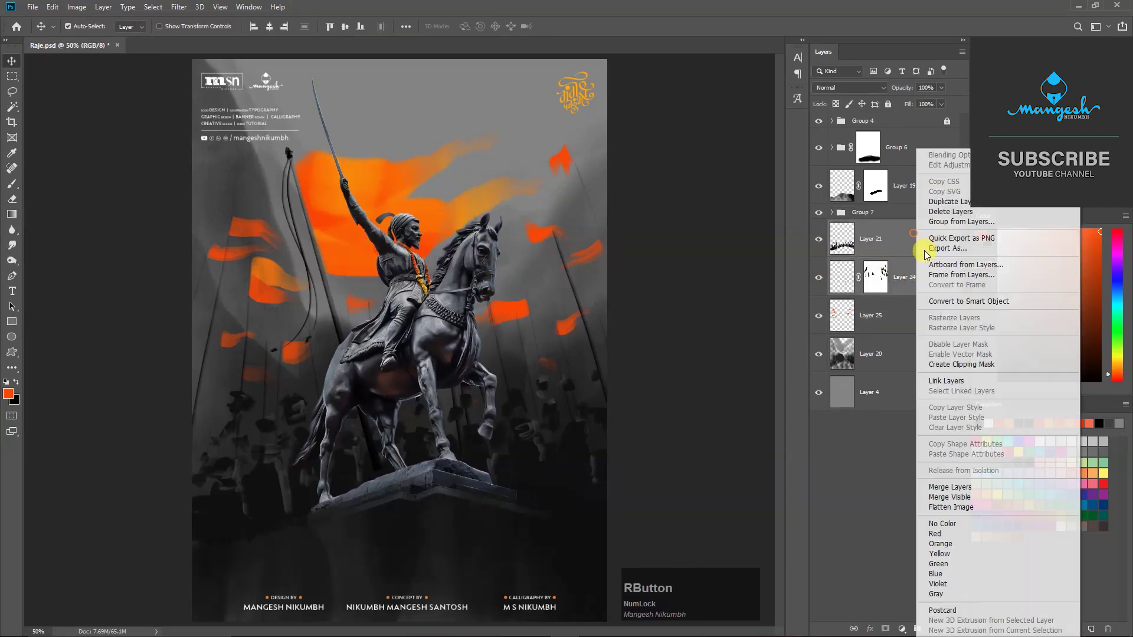
{"action": "left_click", "coordinate": [968, 301]}
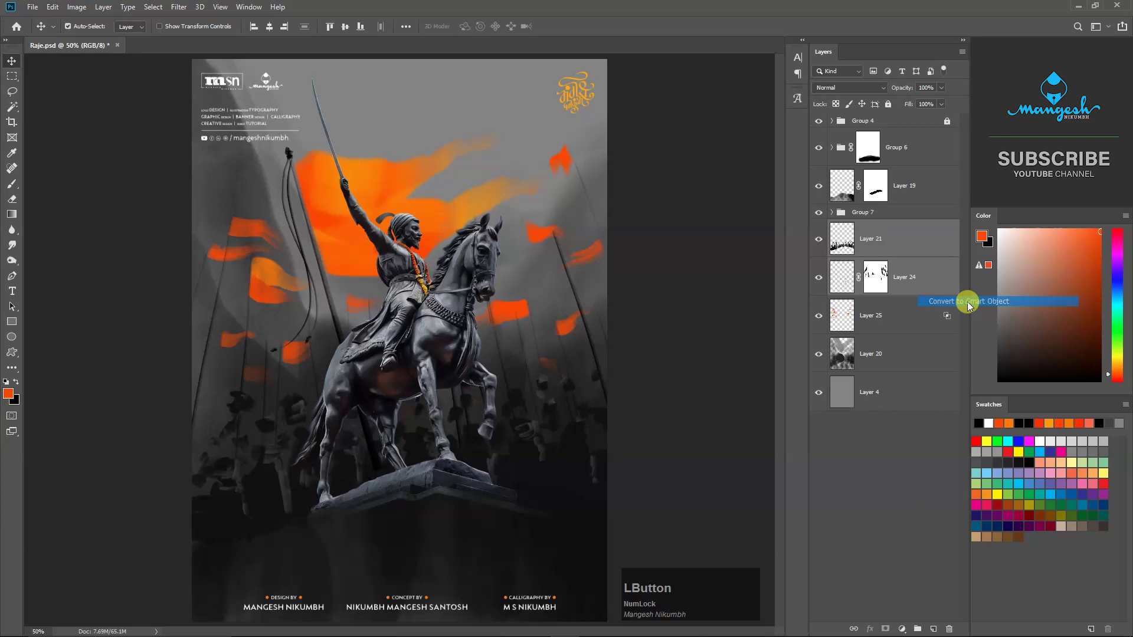
{"action": "left_click", "coordinate": [817, 242]}
{"action": "left_click", "coordinate": [817, 239]}
Move the crowd and poles smart object below the small flags layer, Layer 25, and check its visibility.
{"action": "left_click_drag", "start_coordinate": [860, 241], "coordinate": [865, 287]}
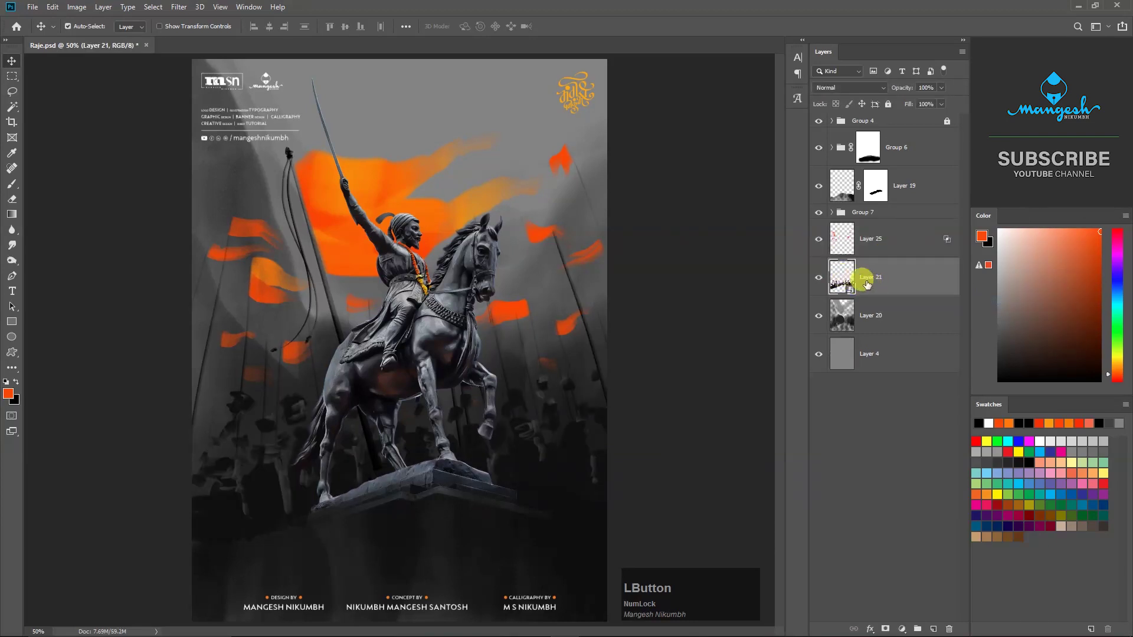
{"action": "left_click", "coordinate": [820, 279]}
{"action": "left_click", "coordinate": [820, 279]}
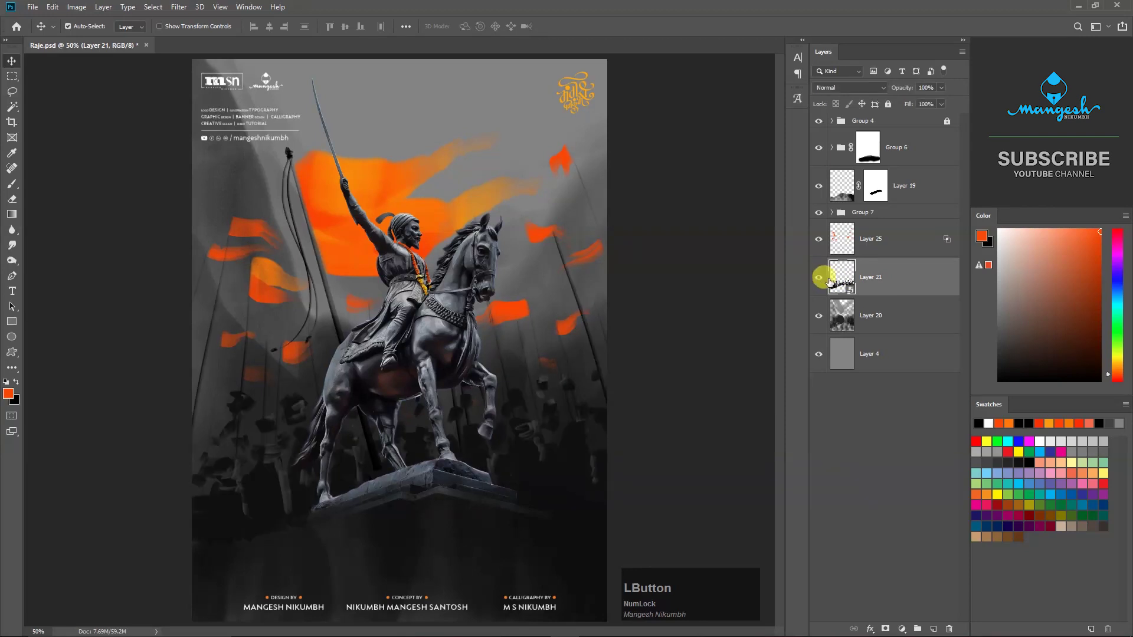
Apply a Gaussian Blur with a radius of 7.2 pixels to the crowd smart object, Layer 21.
{"action": "left_click", "coordinate": [181, 8]}
{"action": "mouse_move", "coordinate": [222, 144]}
{"action": "left_click", "coordinate": [359, 185]}
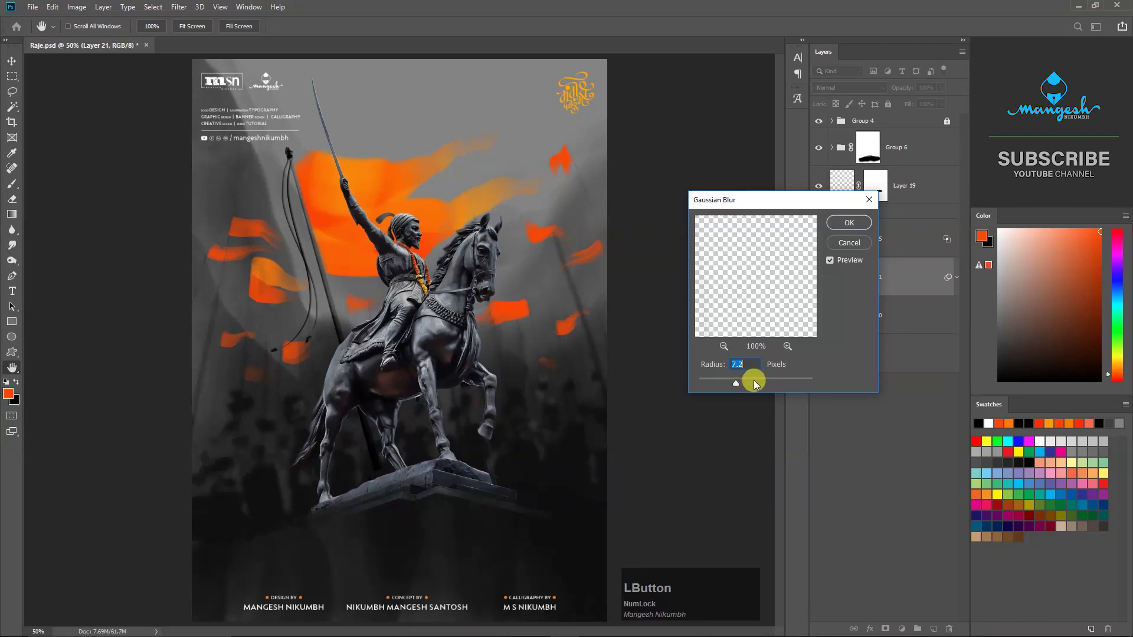
{"action": "left_click", "coordinate": [843, 223]}
{"action": "left_click", "coordinate": [875, 282]}
Paint black with a 600 px soft brush over the middle of Layer 21's filter mask to remove the blur around the statue.
{"action": "left_click", "coordinate": [861, 315]}
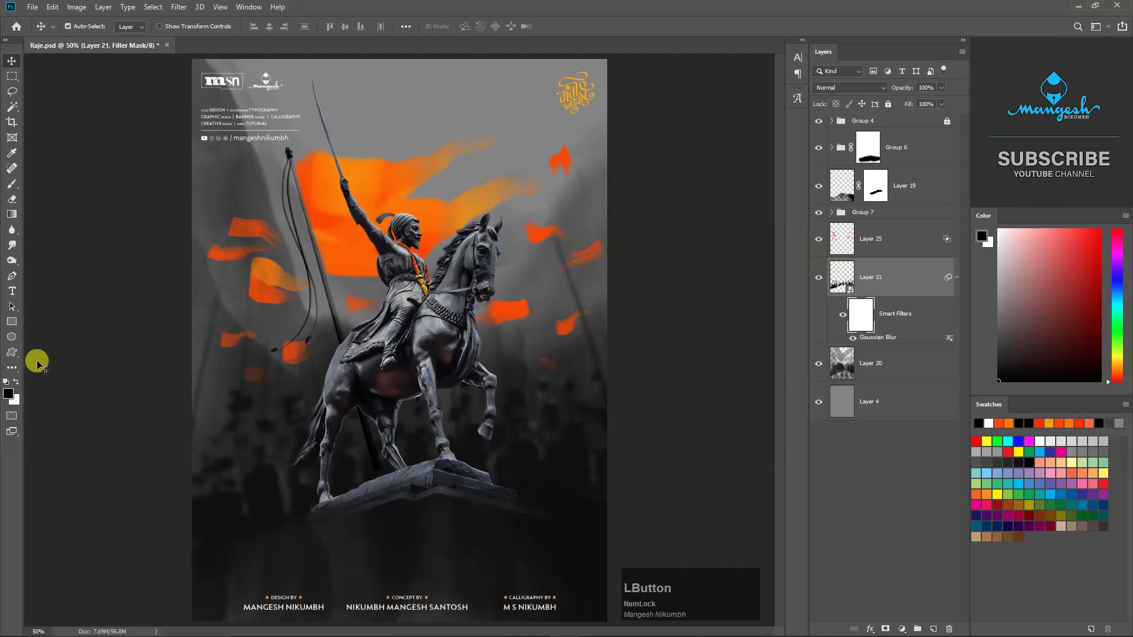
{"action": "left_click", "coordinate": [22, 189]}
{"action": "left_click", "coordinate": [473, 437]}
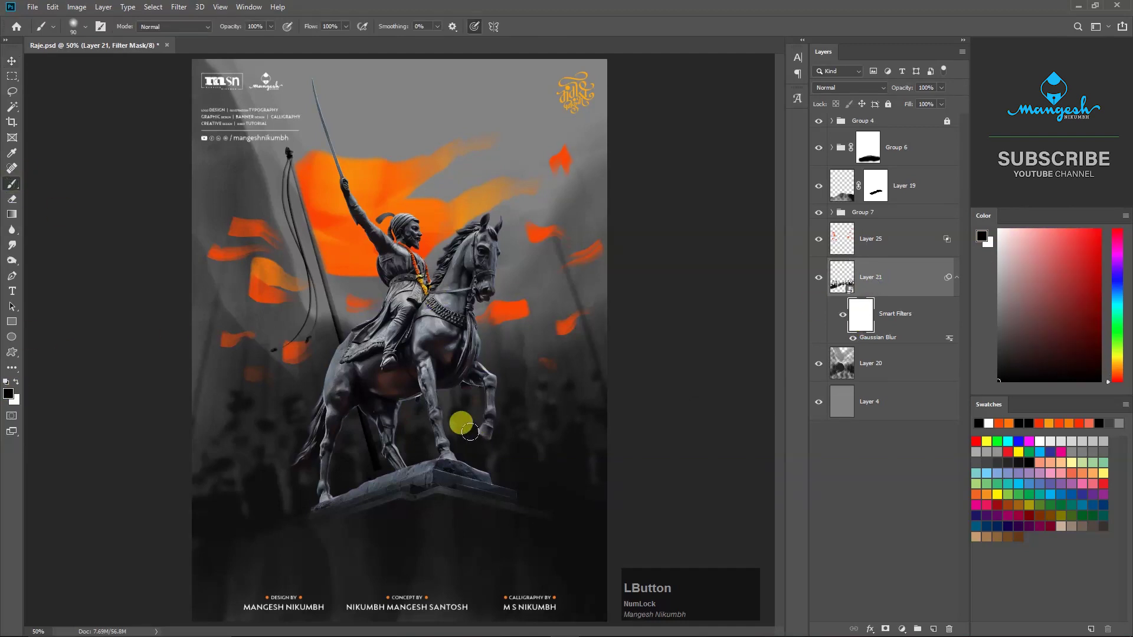
{"action": "key", "text": "bracketright"}
{"action": "key", "text": "bracketright"}
{"action": "key", "text": "bracketright"}
{"action": "key", "text": "bracketright"}
{"action": "key", "text": "bracketright"}
{"action": "key", "text": "bracketright"}
{"action": "key", "text": "bracketright"}
{"action": "key", "text": "bracketright"}
{"action": "key", "text": "bracketright"}
{"action": "mouse_move", "coordinate": [280, 364]}
{"action": "left_mouse_down"}
{"action": "mouse_move", "coordinate": [248, 387]}
{"action": "mouse_move", "coordinate": [375, 377]}
{"action": "left_mouse_up"}
{"action": "left_click_drag", "start_coordinate": [449, 204], "coordinate": [332, 153]}
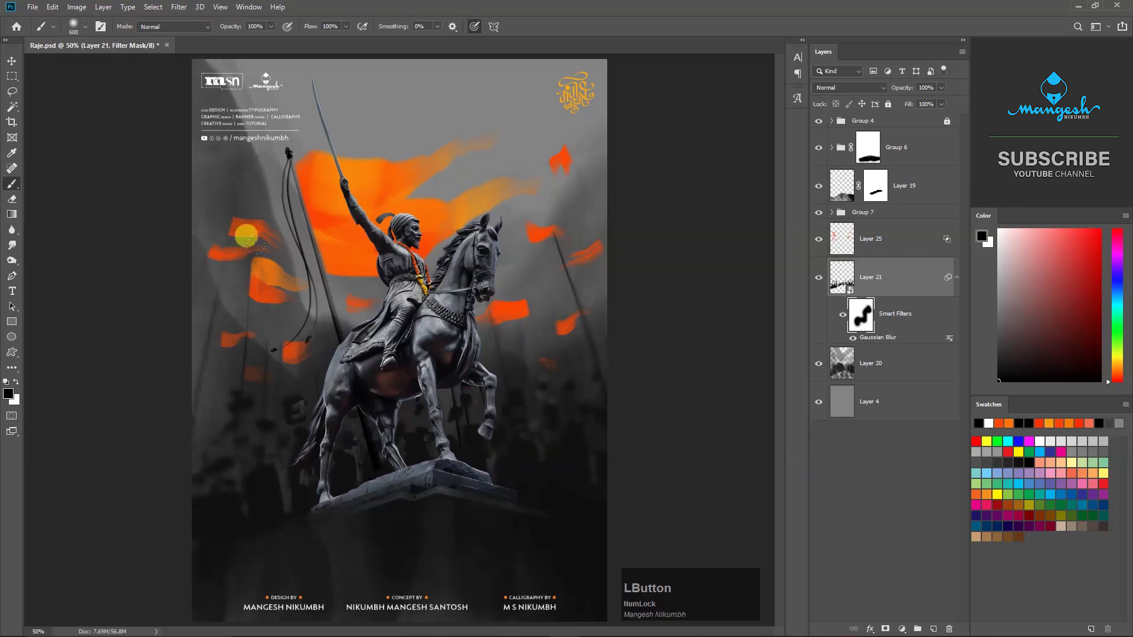
{"action": "left_click_drag", "start_coordinate": [460, 410], "coordinate": [257, 395]}
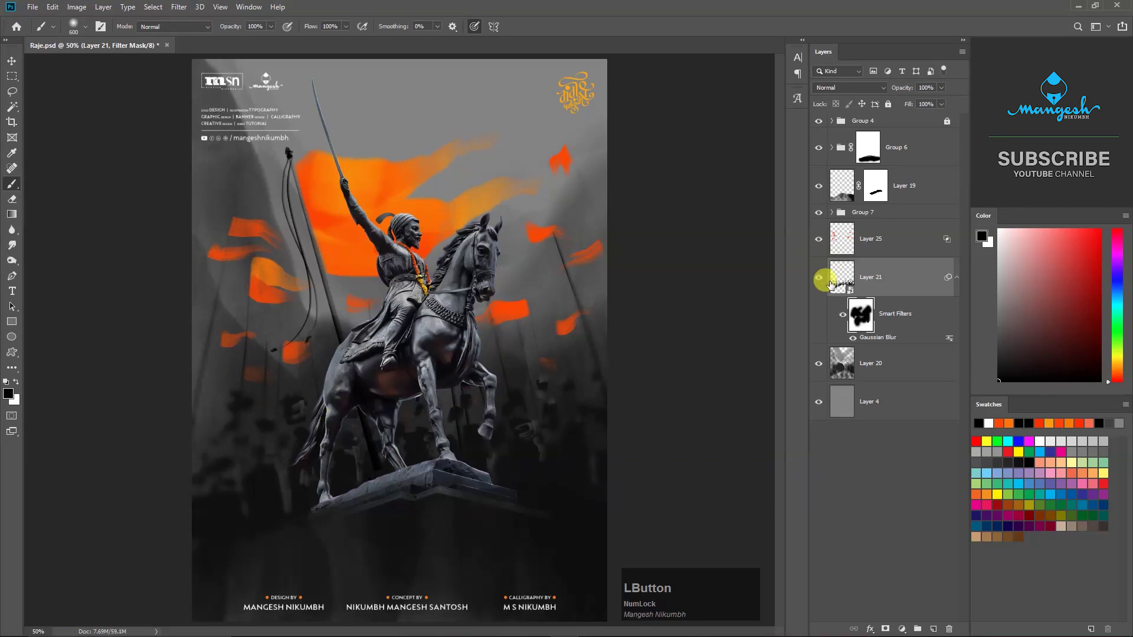
Partly restore the crowd's blur by painting white on the filter mask with a 250 px brush at 36% opacity and 54% flow.
{"action": "left_click", "coordinate": [866, 318]}
{"action": "left_click", "coordinate": [16, 382]}
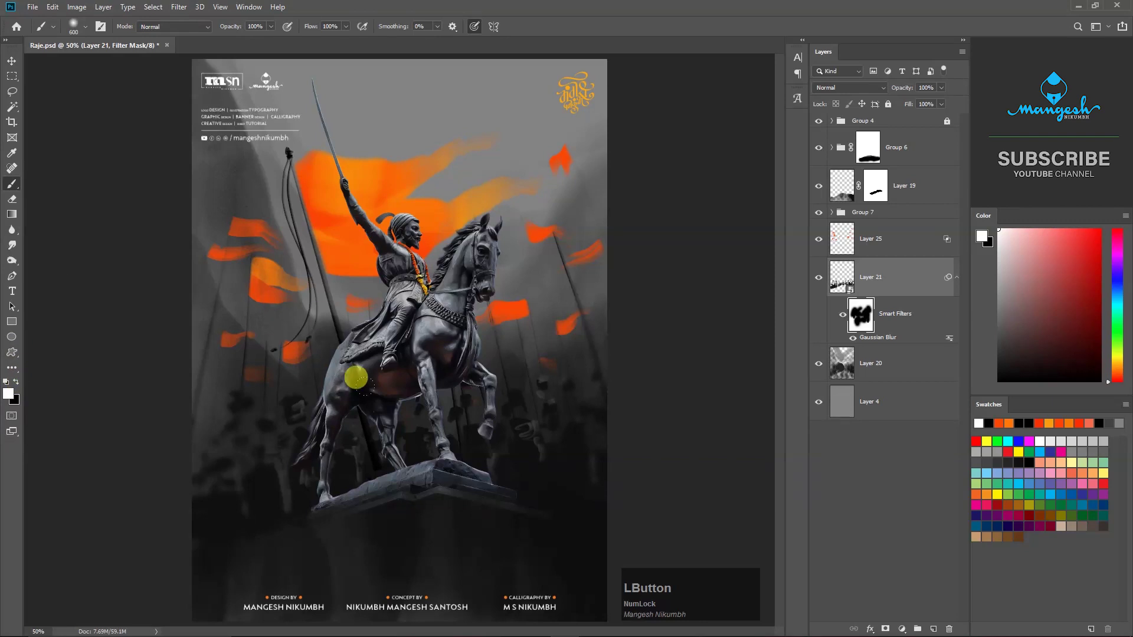
{"action": "key", "text": "ctrl+z"}
{"action": "left_click_drag", "start_coordinate": [270, 26], "coordinate": [232, 35]}
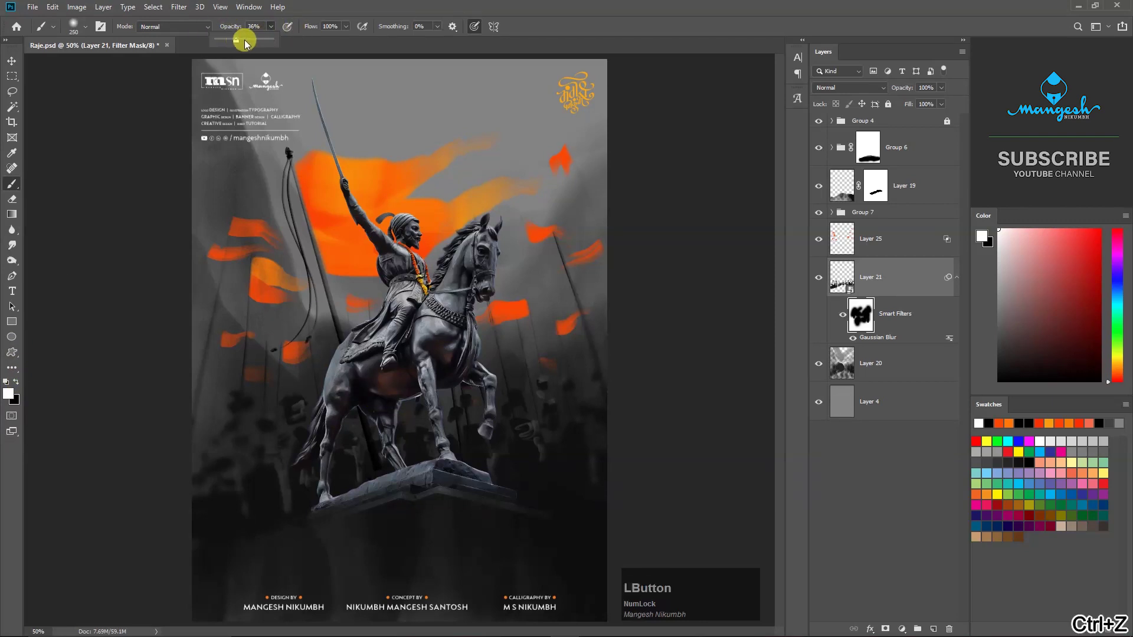
{"action": "left_click", "coordinate": [345, 26]}
{"action": "left_click", "coordinate": [320, 40]}
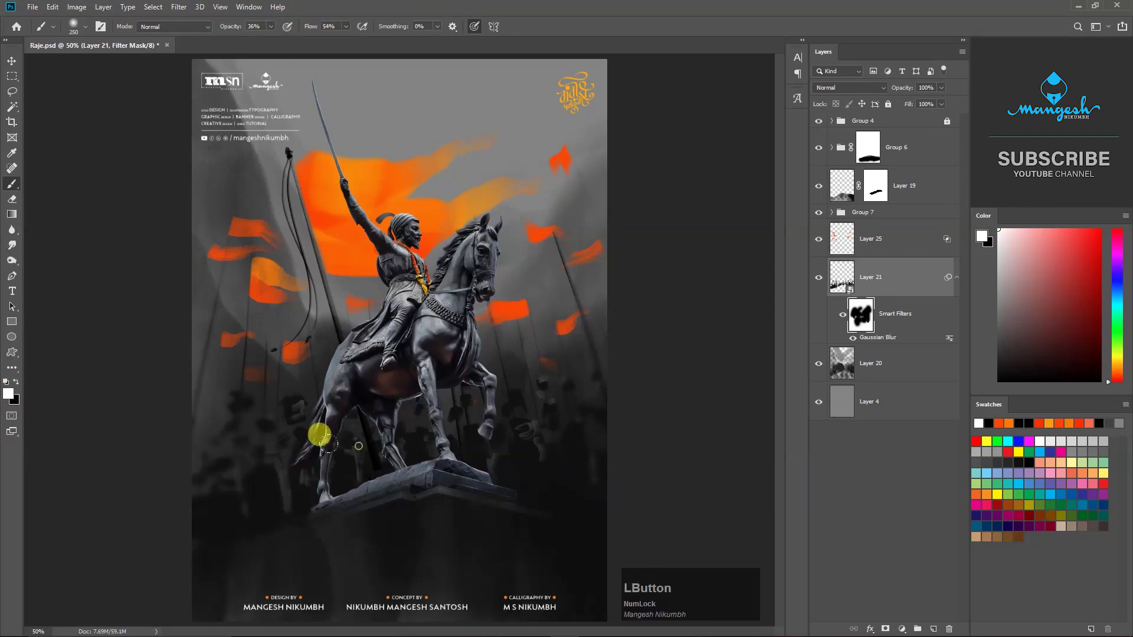
{"action": "mouse_move", "coordinate": [467, 402]}
{"action": "left_mouse_down"}
{"action": "mouse_move", "coordinate": [574, 440]}
{"action": "mouse_move", "coordinate": [481, 449]}
{"action": "mouse_move", "coordinate": [285, 418]}
{"action": "mouse_move", "coordinate": [366, 476]}
{"action": "mouse_move", "coordinate": [581, 469]}
{"action": "left_mouse_up"}
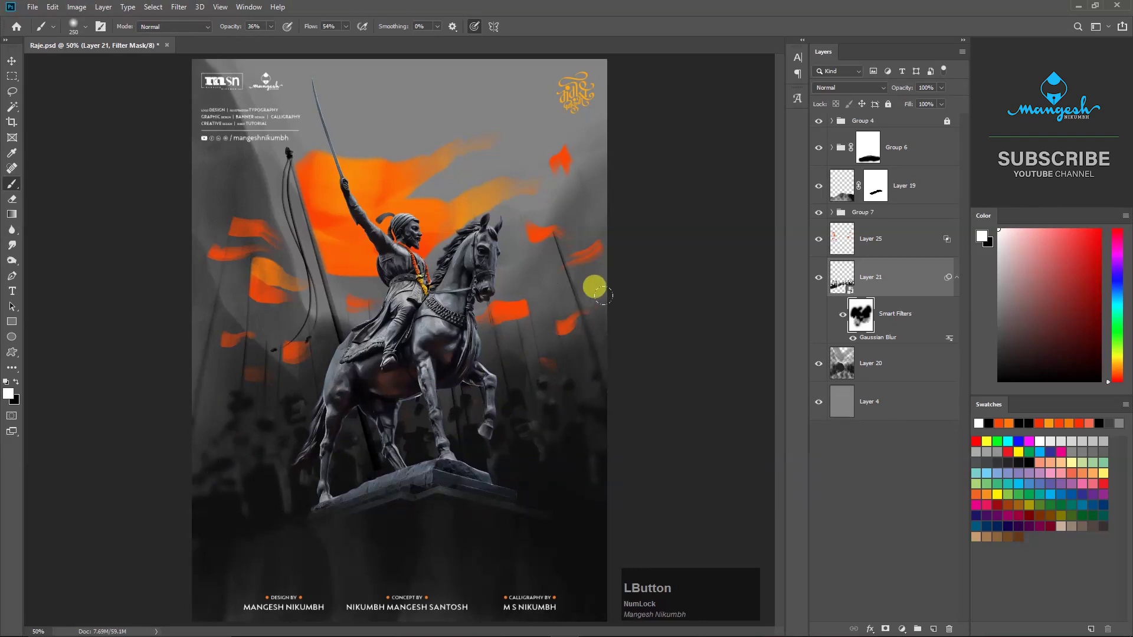
{"action": "left_click", "coordinate": [818, 276]}
{"action": "left_click", "coordinate": [818, 277]}
{"action": "key", "text": "v"}
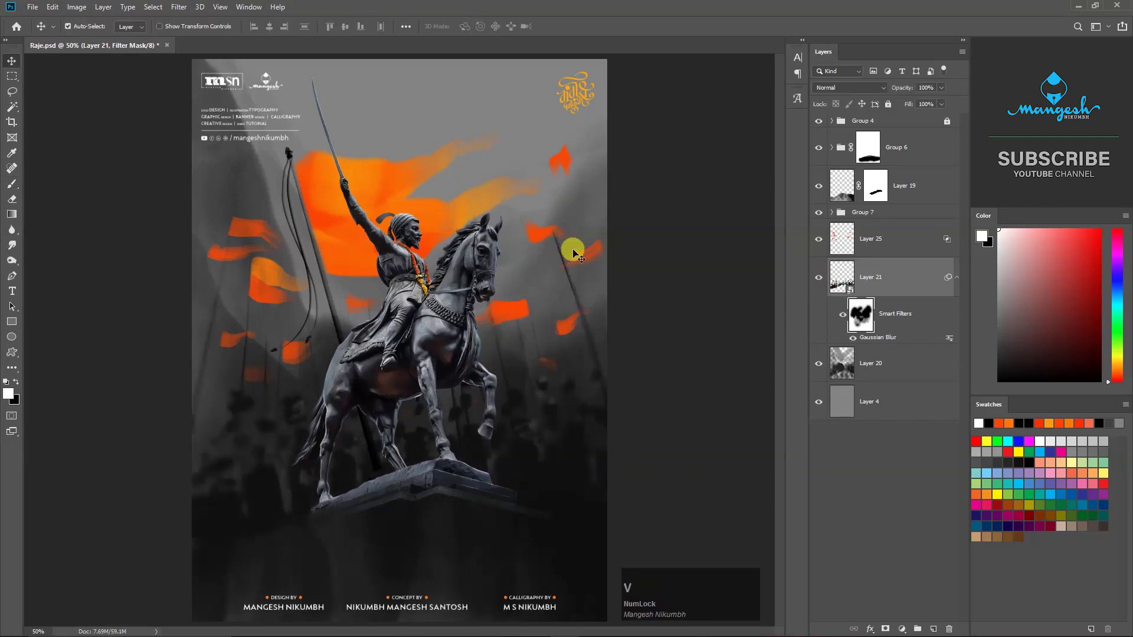
Refine Layer 25's Blend If, setting the Underlying Layer black slider to 32/104 and the white slider to 255.
{"action": "left_click", "coordinate": [819, 239]}
{"action": "left_click", "coordinate": [819, 239]}
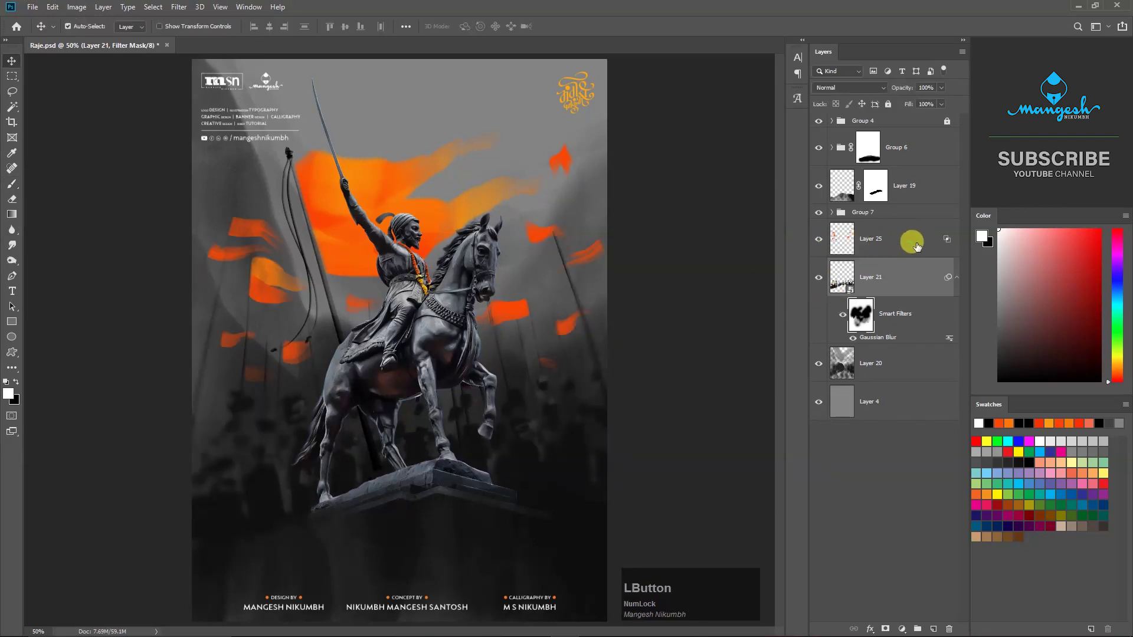
{"action": "double_click", "coordinate": [910, 239]}
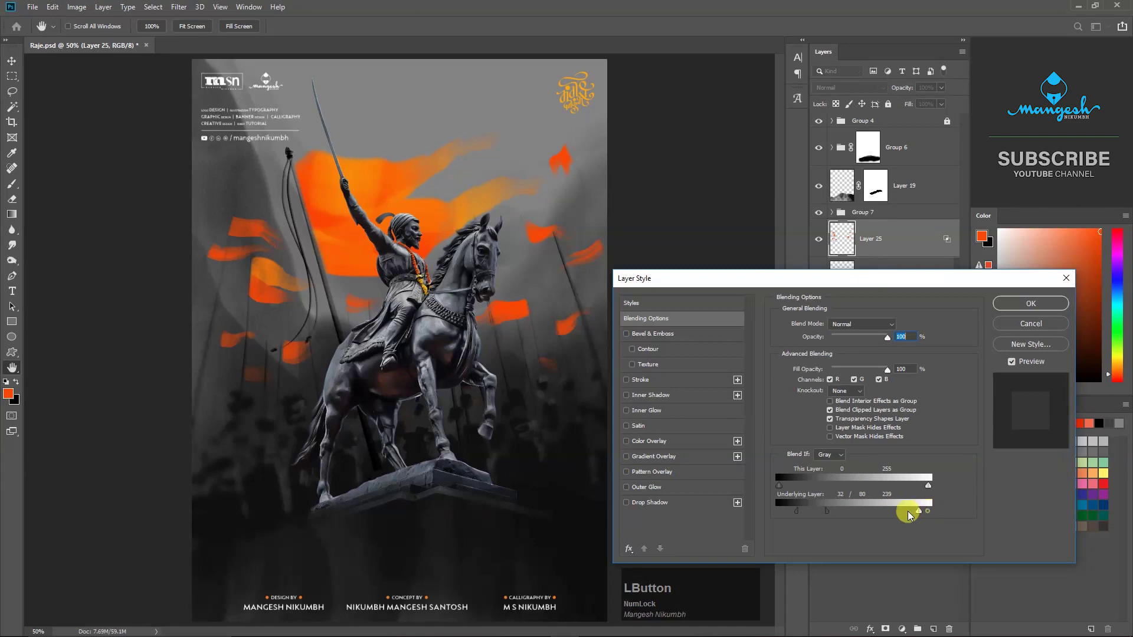
{"action": "left_click_drag", "start_coordinate": [857, 511], "coordinate": [931, 511]}
{"action": "mouse_move", "coordinate": [847, 515]}
{"action": "left_mouse_down"}
{"action": "mouse_move", "coordinate": [862, 513]}
{"action": "mouse_move", "coordinate": [850, 514]}
{"action": "left_mouse_up"}
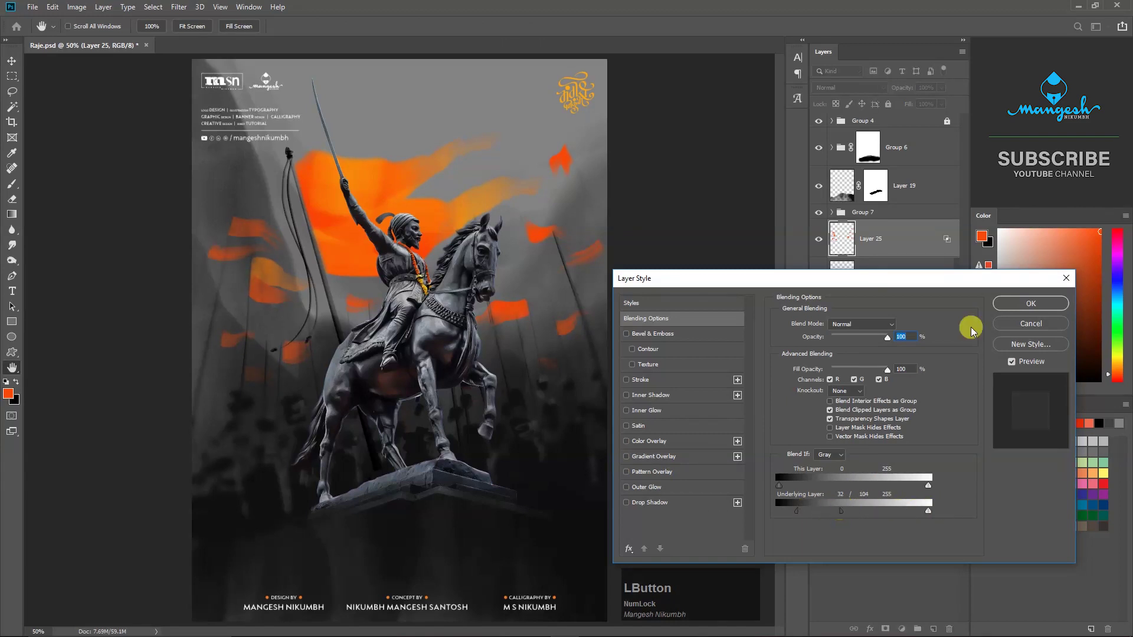
{"action": "left_click", "coordinate": [1027, 303]}
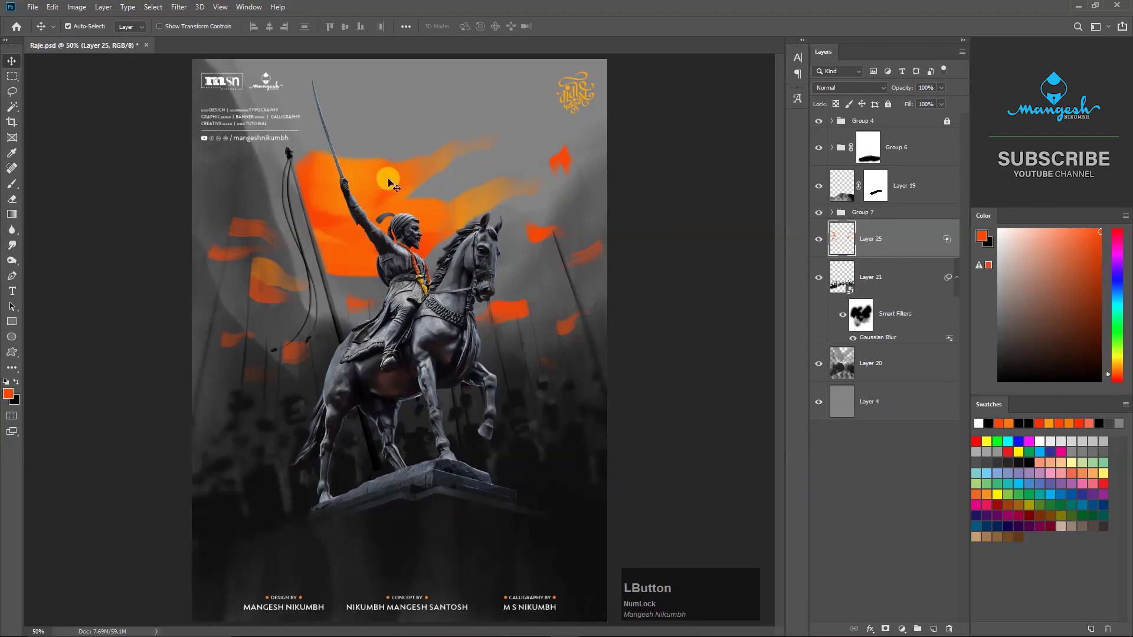
Add a new layer above Group 6 and clip it to the group.
{"action": "left_click", "coordinate": [911, 155]}
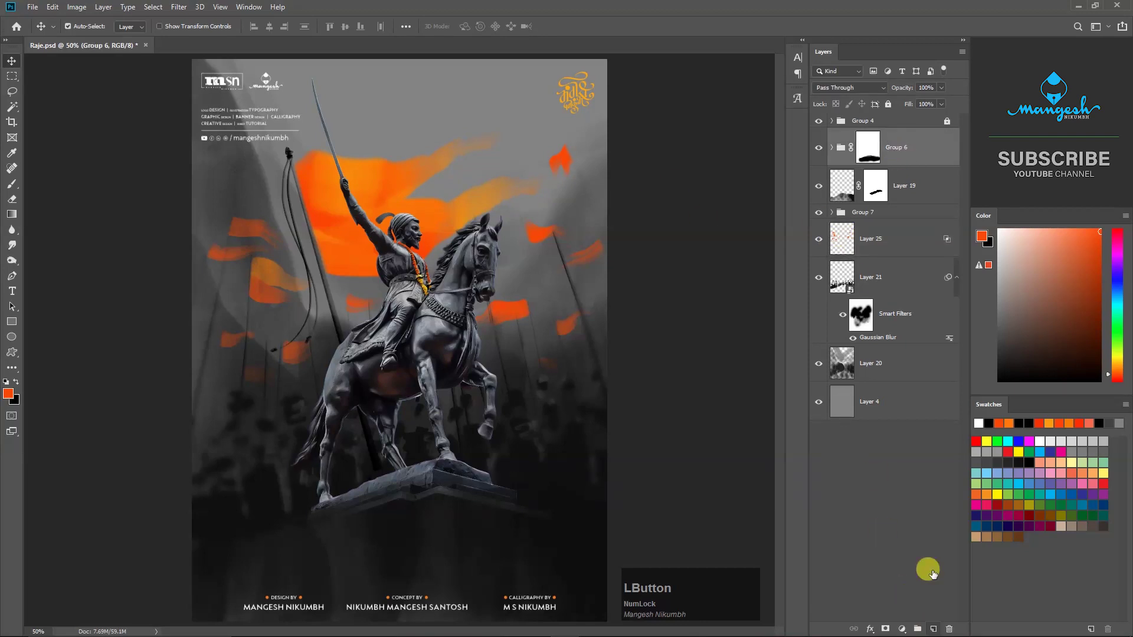
{"action": "left_click", "coordinate": [934, 629]}
{"action": "right_click", "coordinate": [898, 147]}
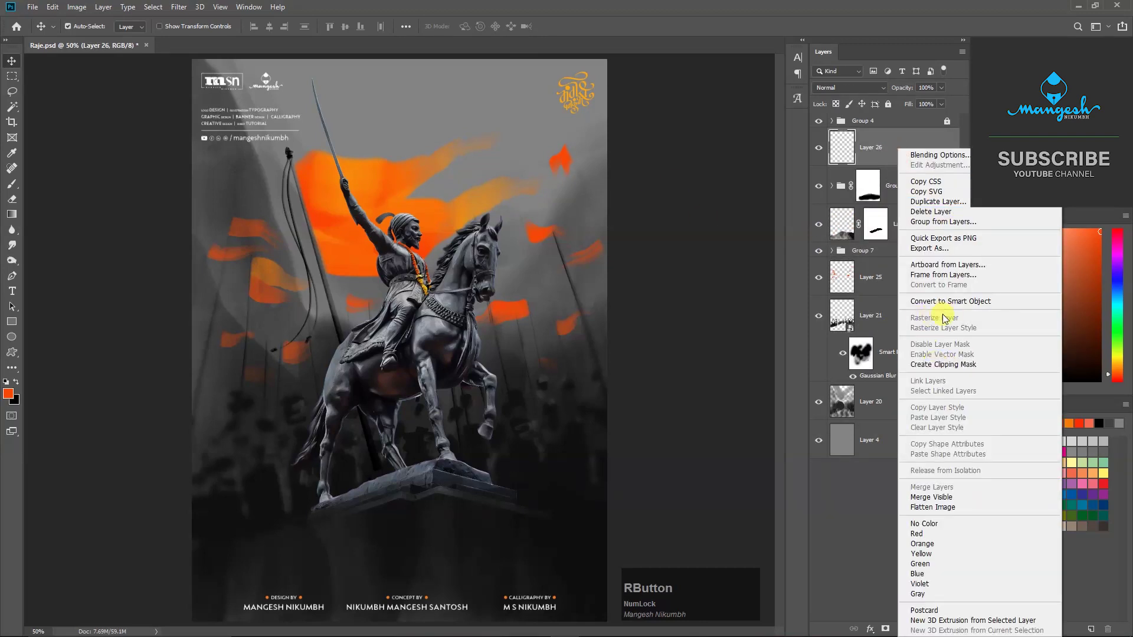
{"action": "left_click", "coordinate": [943, 364]}
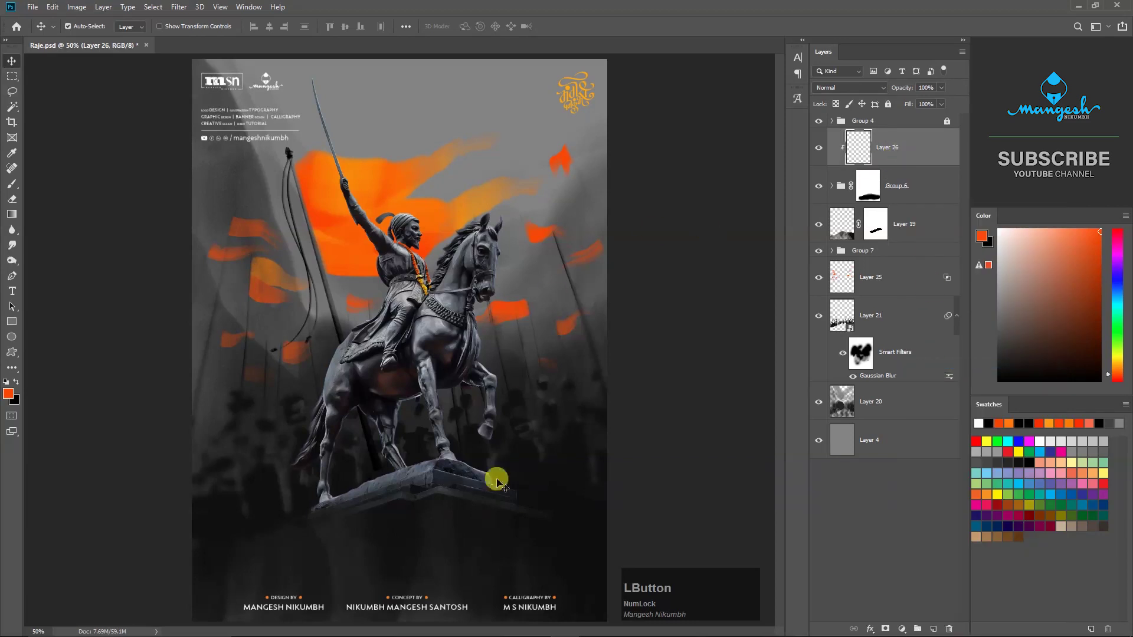
Sample the dark ground colour, draw a gradient upward over the statue's base on the clipped layer, and undo the excess gradient.
{"action": "key", "text": "i"}
{"action": "left_click", "coordinate": [264, 509]}
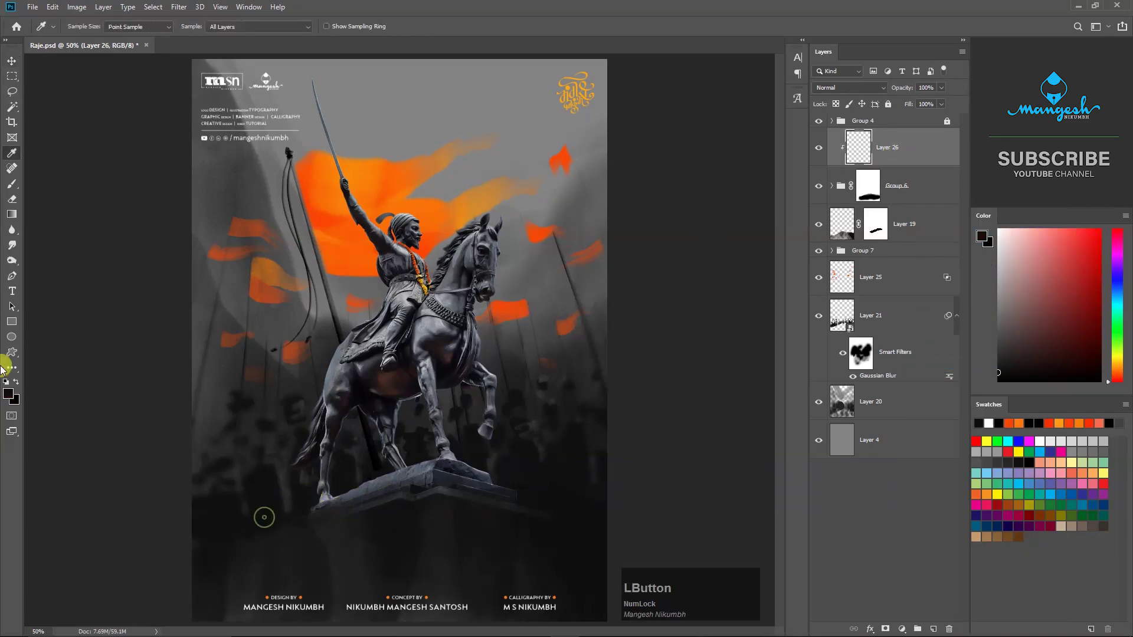
{"action": "key", "text": "g"}
{"action": "left_click_drag", "start_coordinate": [378, 560], "coordinate": [397, 356]}
{"action": "left_click_drag", "start_coordinate": [372, 537], "coordinate": [407, 305]}
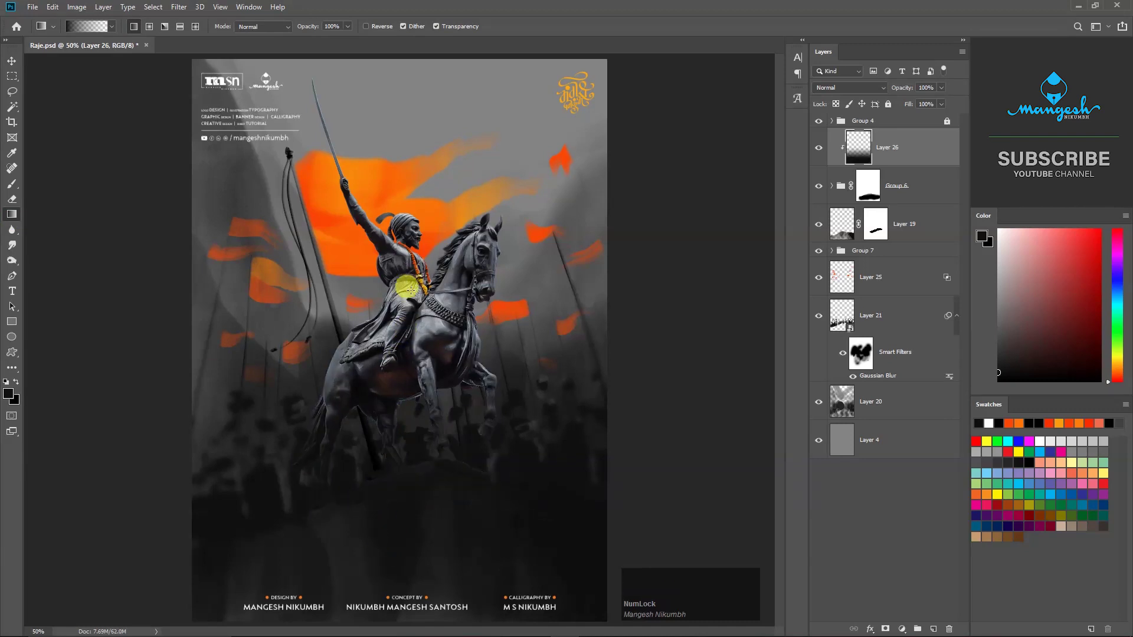
{"action": "key", "text": "ctrl+z"}
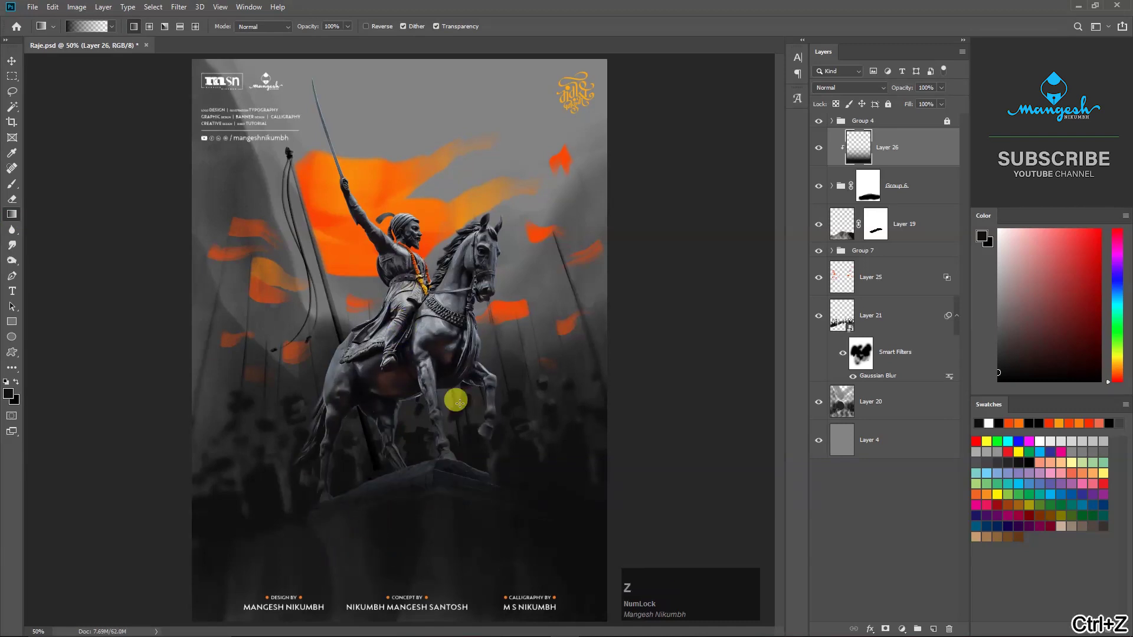
Set the dark gradient layer, Layer 26, to Multiply at 83% opacity.
{"action": "left_click", "coordinate": [850, 87]}
{"action": "left_click", "coordinate": [832, 131]}
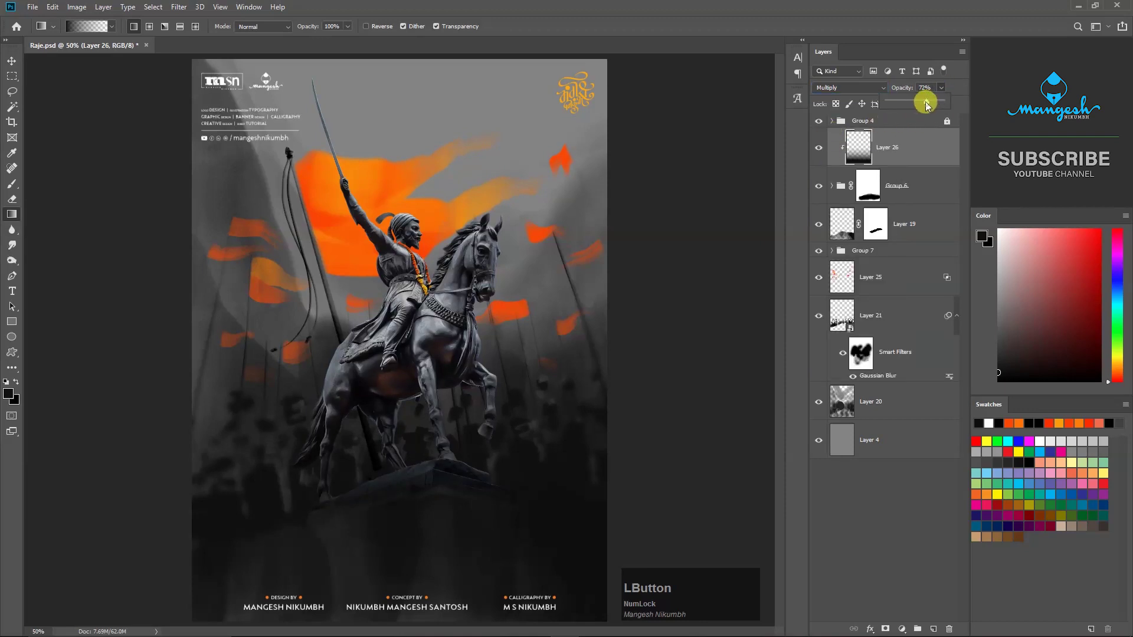
{"action": "left_click", "coordinate": [442, 496]}
{"action": "left_click", "coordinate": [860, 197]}
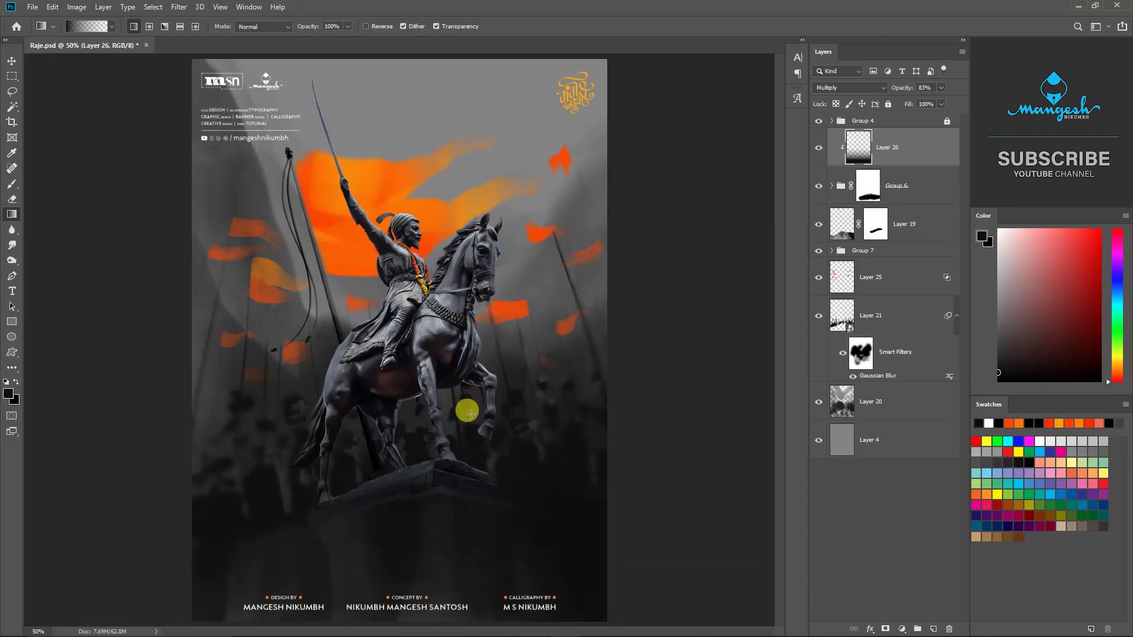
Brush orange sampled from the large flag over the statue's upper part on a new layer clipped to Group 6, using Color blend mode.
{"action": "left_click", "coordinate": [896, 180]}
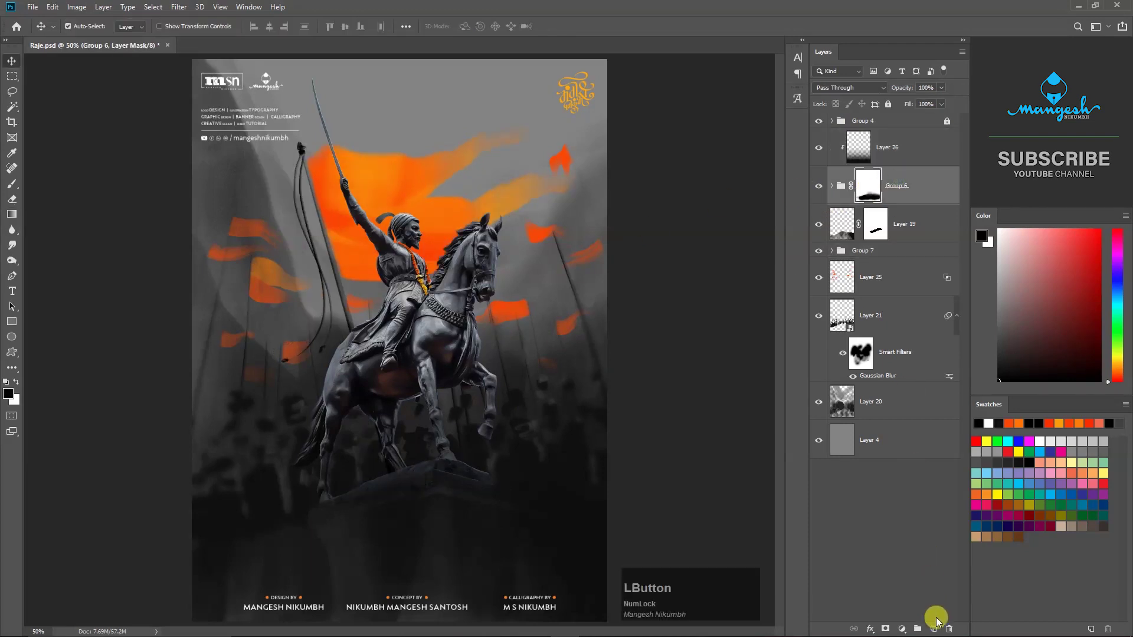
{"action": "left_click", "coordinate": [934, 628]}
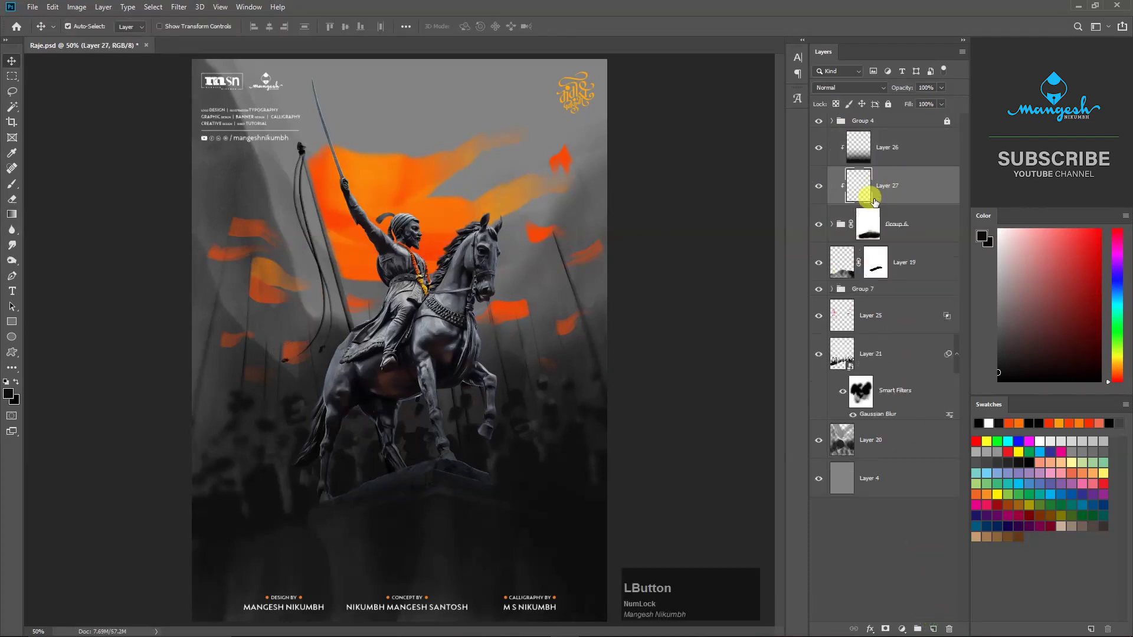
{"action": "key", "text": "i"}
{"action": "left_click", "coordinate": [411, 192]}
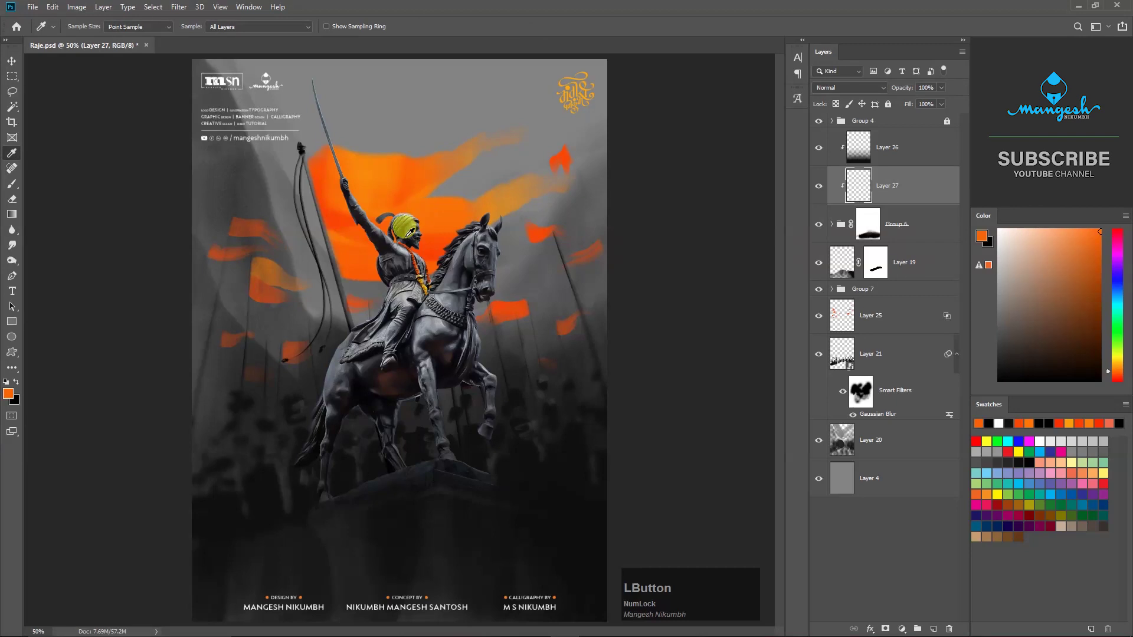
{"action": "key", "text": "b"}
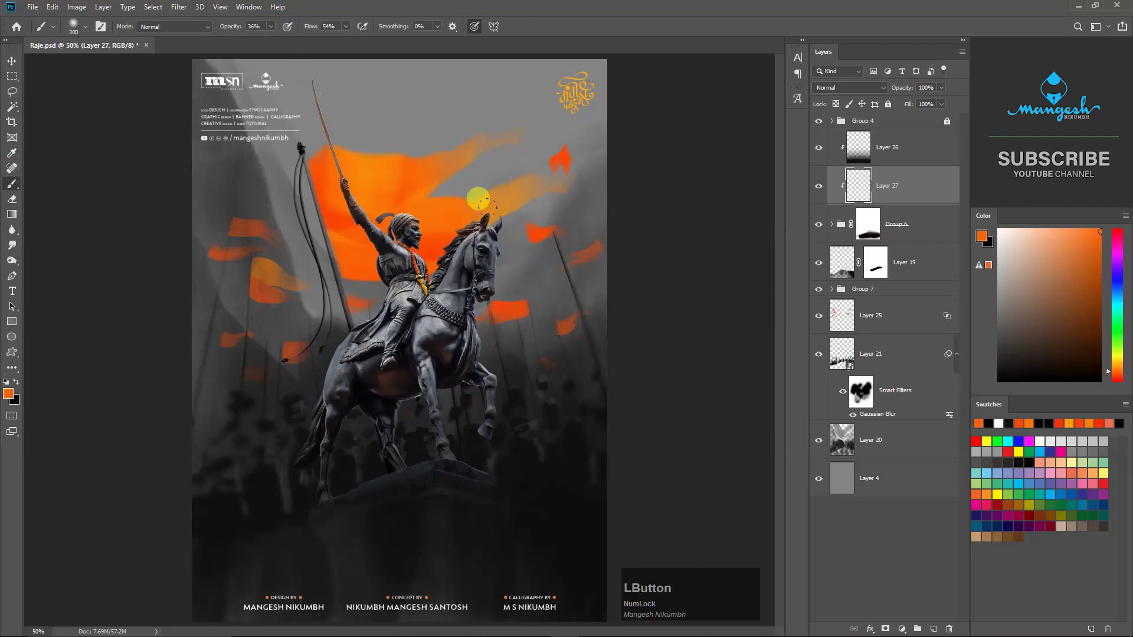
{"action": "left_click", "coordinate": [869, 87]}
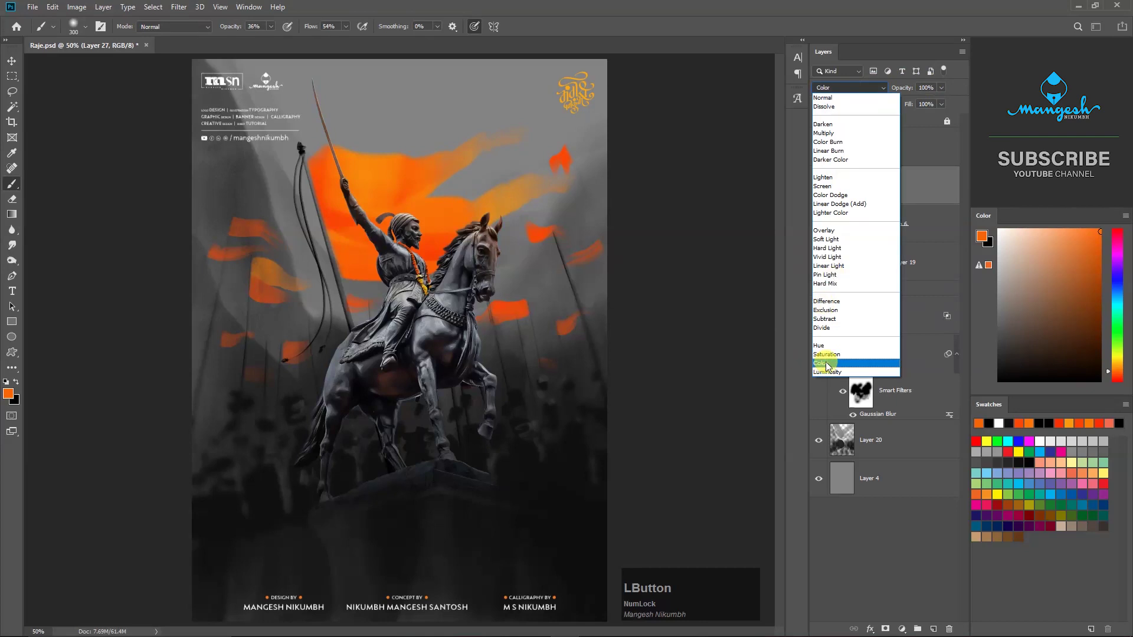
{"action": "left_click", "coordinate": [828, 363]}
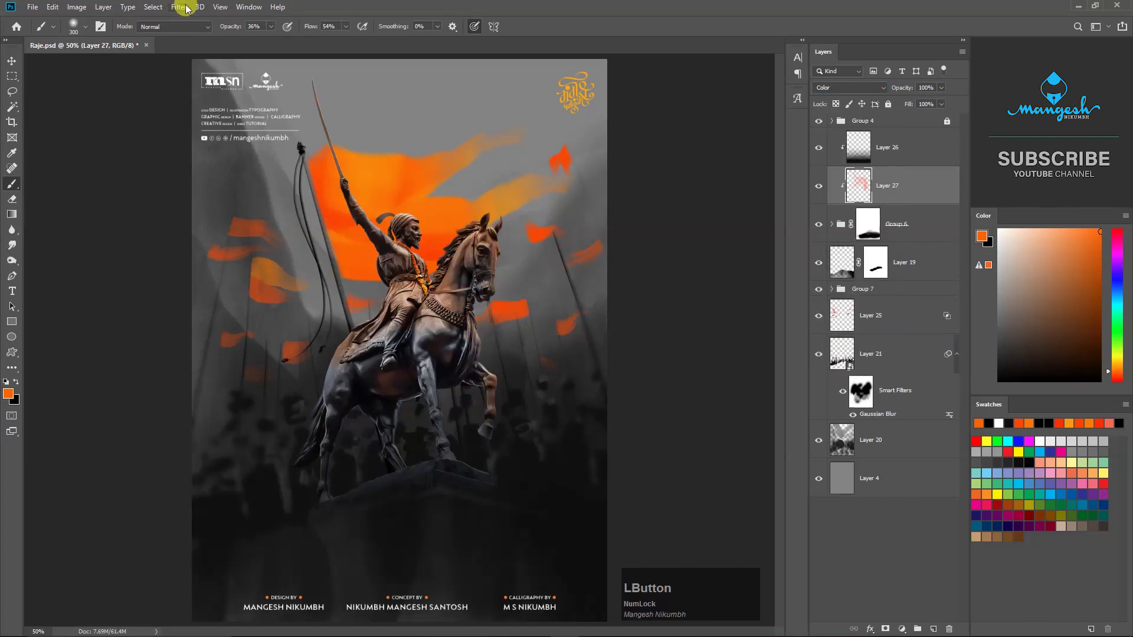
Soften the orange tint on Layer 27 with a Gaussian Blur of 101.4 pixels.
{"action": "left_click", "coordinate": [188, 6]}
{"action": "mouse_move", "coordinate": [203, 144]}
{"action": "left_click", "coordinate": [373, 186]}
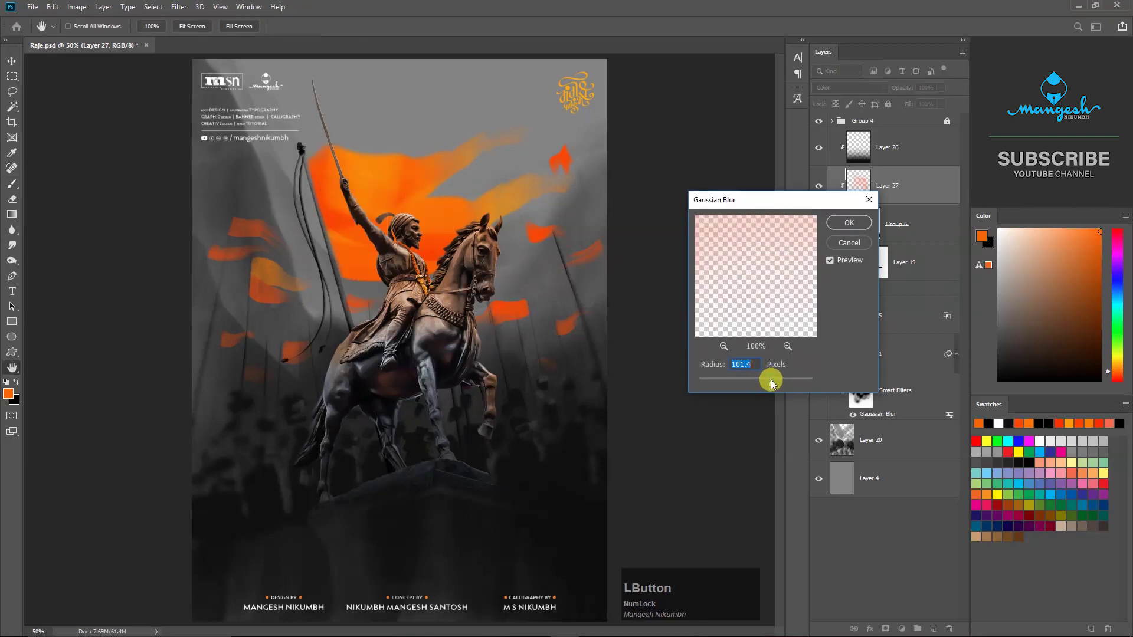
{"action": "left_click", "coordinate": [849, 224]}
Change the orange tint layer, Layer 27, to Overlay, check its visibility and open its opacity setting.
{"action": "left_click", "coordinate": [849, 88]}
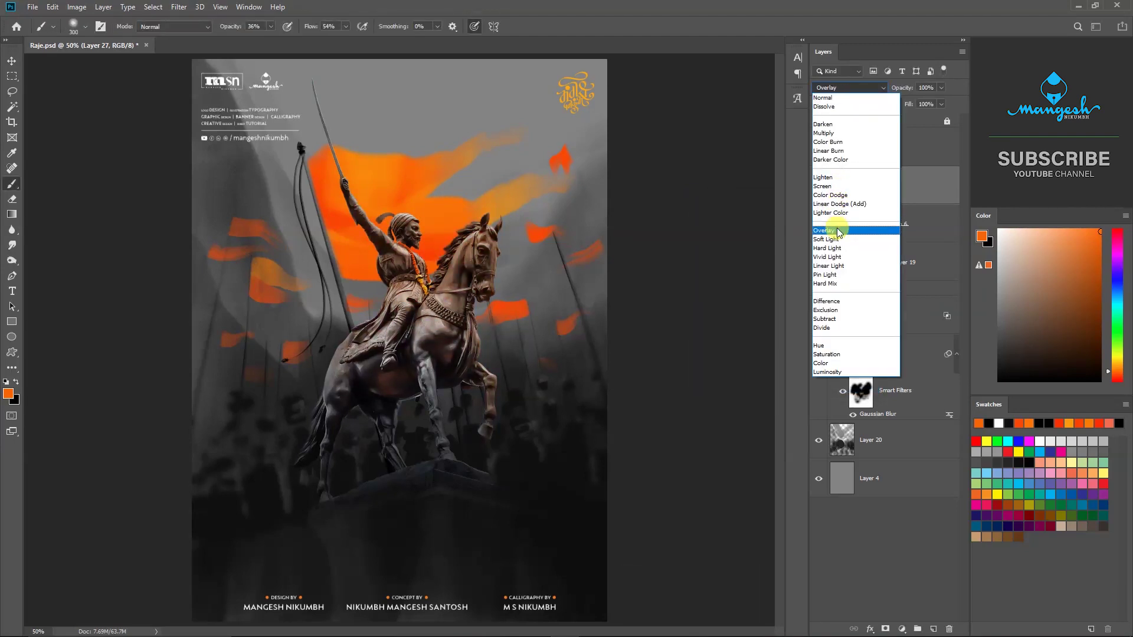
{"action": "left_click", "coordinate": [838, 231]}
{"action": "left_click", "coordinate": [817, 186]}
{"action": "left_click", "coordinate": [942, 87]}
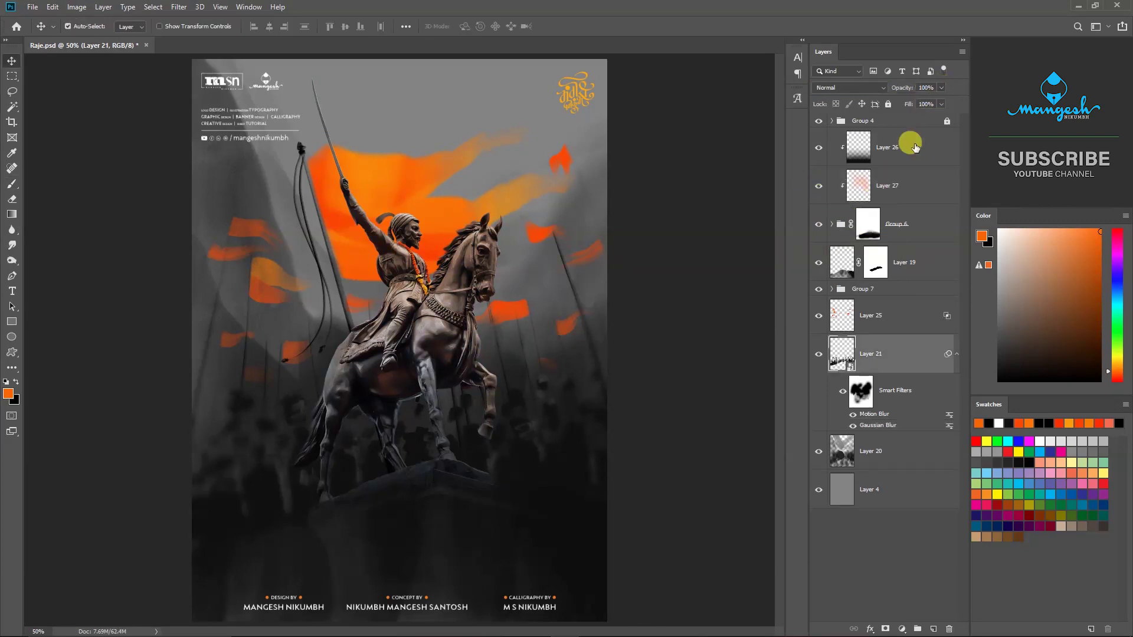
Add a Levels adjustment above Layer 26 and adjust its midtone and highlight input sliders for the whole poster.
{"action": "left_click", "coordinate": [878, 134]}
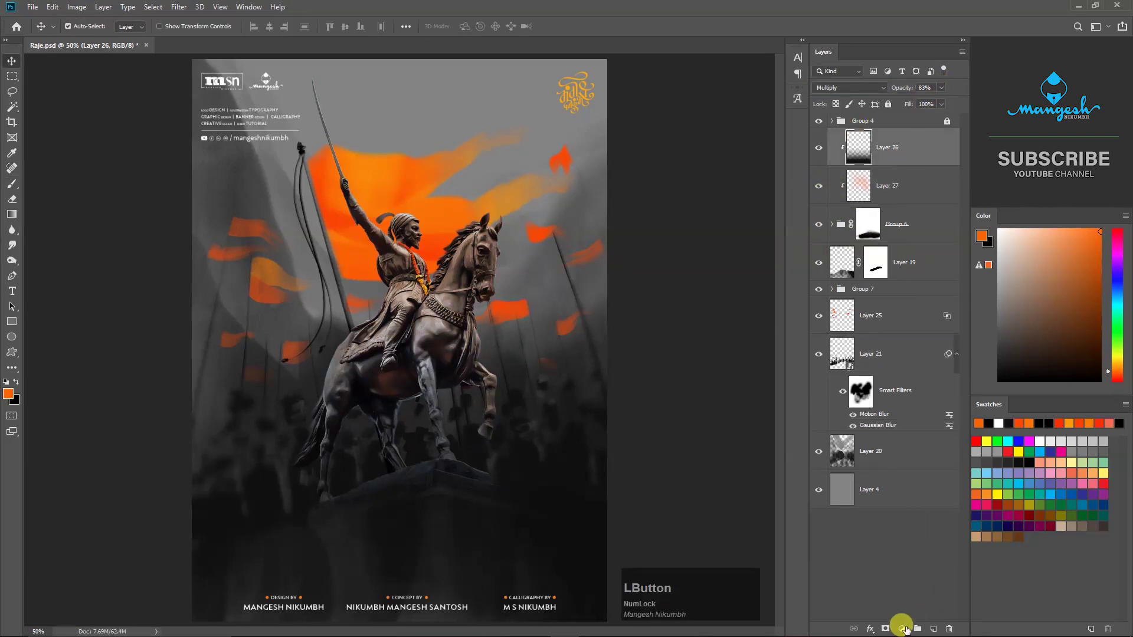
{"action": "left_click", "coordinate": [913, 625]}
{"action": "left_click", "coordinate": [920, 467]}
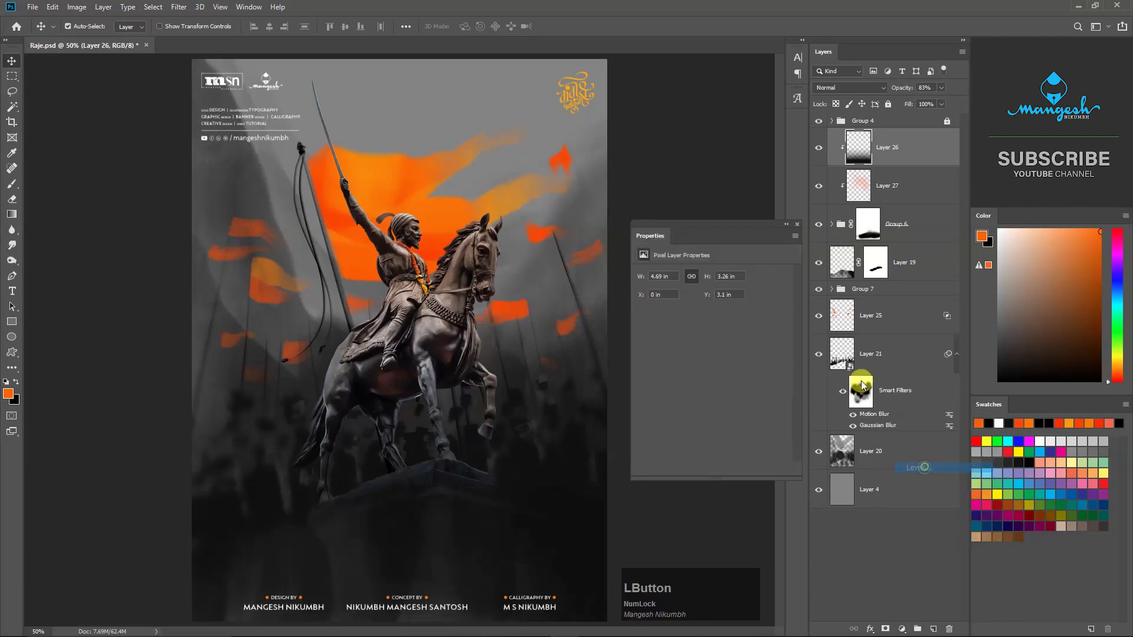
{"action": "left_click_drag", "start_coordinate": [722, 364], "coordinate": [711, 360]}
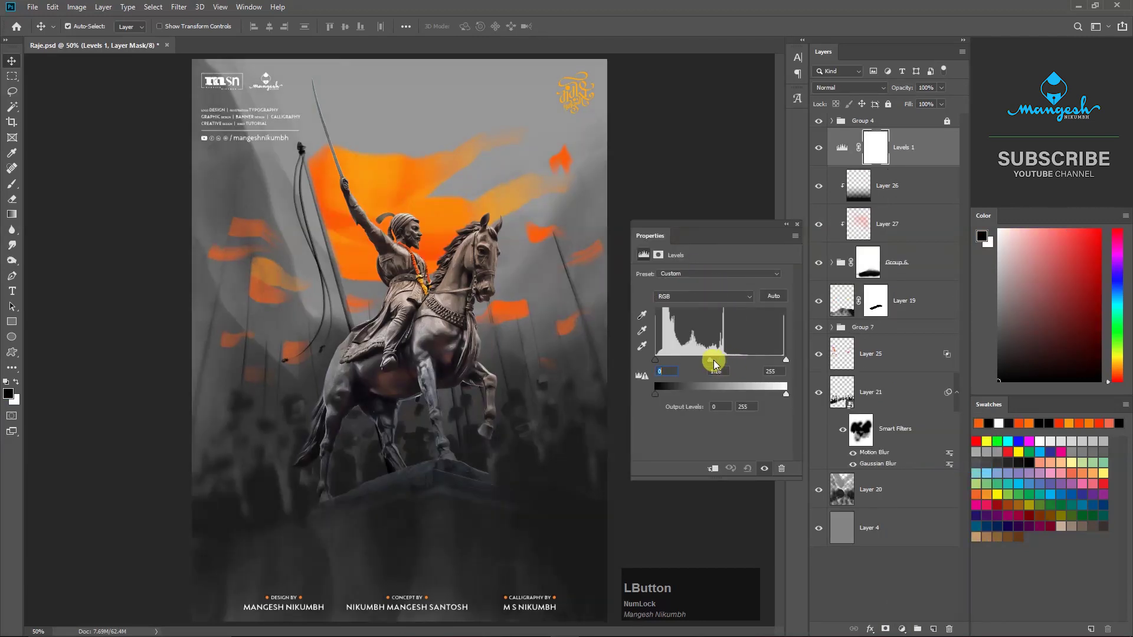
{"action": "left_click_drag", "start_coordinate": [785, 360], "coordinate": [714, 364]}
{"action": "left_click", "coordinate": [786, 225]}
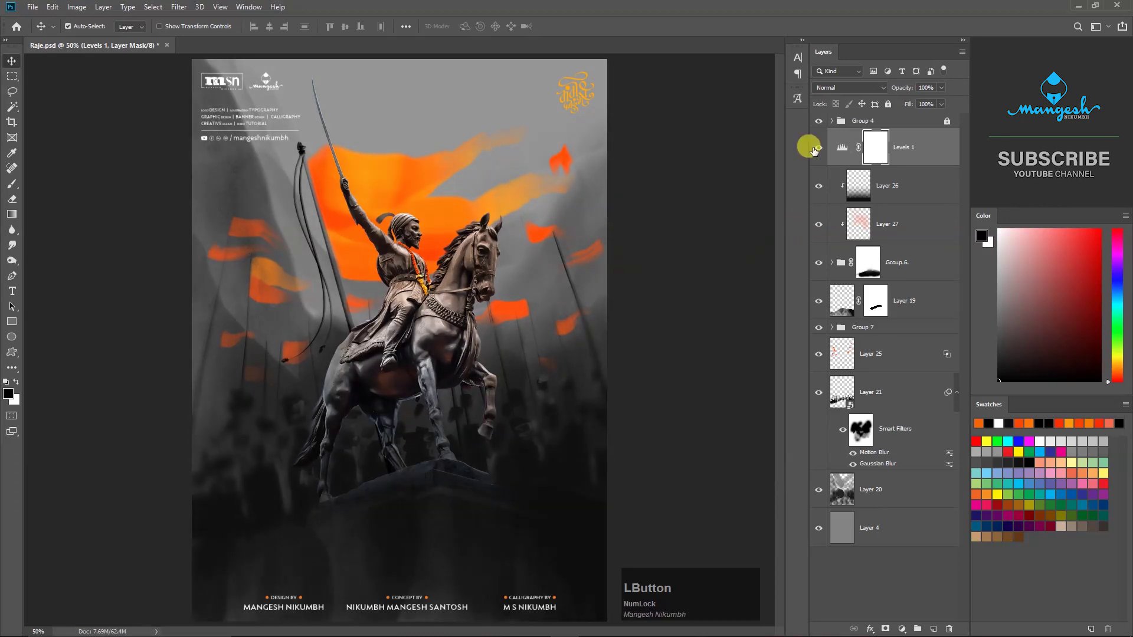
Compare the Levels effect, add a Gradient Map adjustment above it with a black, blue-grey and peach gradient preset, and check its visibility.
{"action": "left_click", "coordinate": [818, 147]}
{"action": "left_click", "coordinate": [819, 147]}
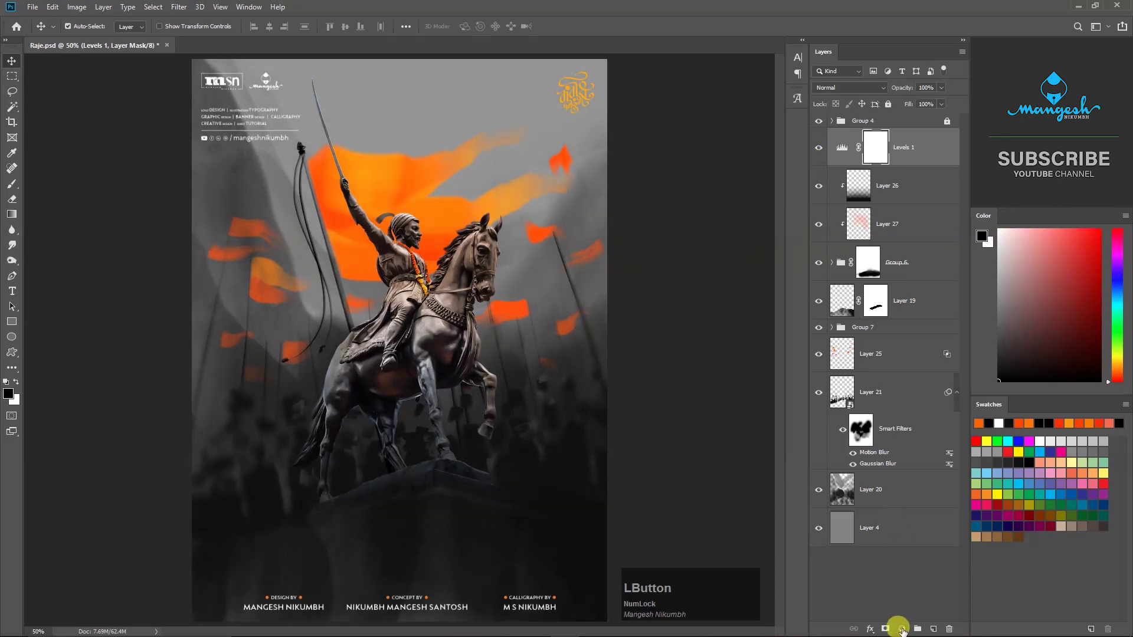
{"action": "left_click", "coordinate": [903, 629]}
{"action": "left_click", "coordinate": [916, 608]}
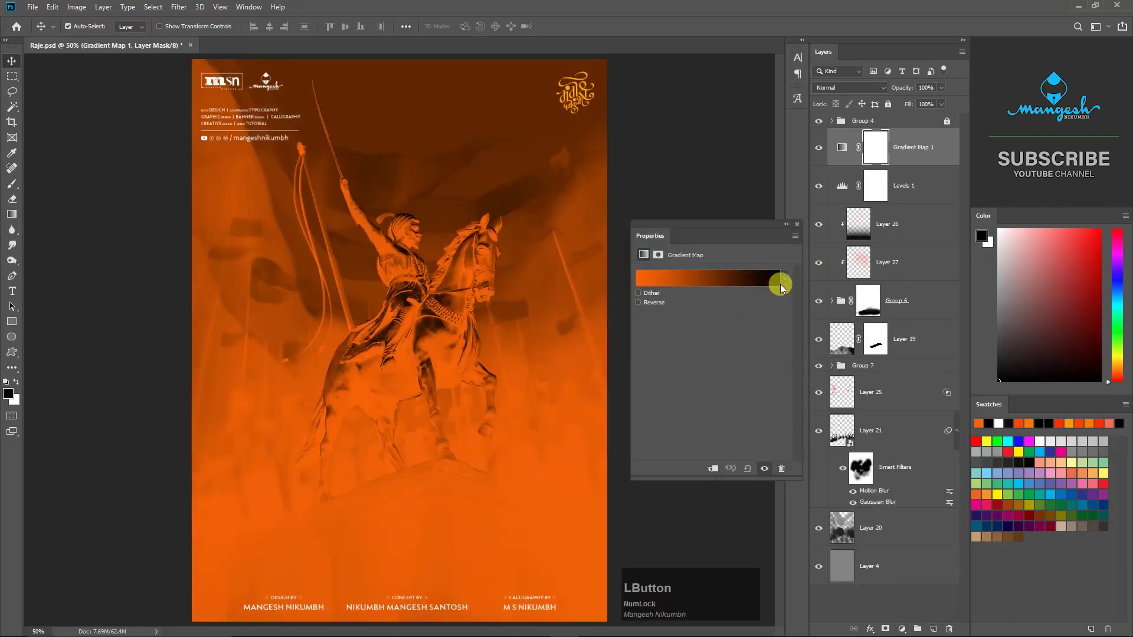
{"action": "left_click", "coordinate": [784, 276]}
{"action": "left_click", "coordinate": [649, 360]}
{"action": "left_click", "coordinate": [667, 364]}
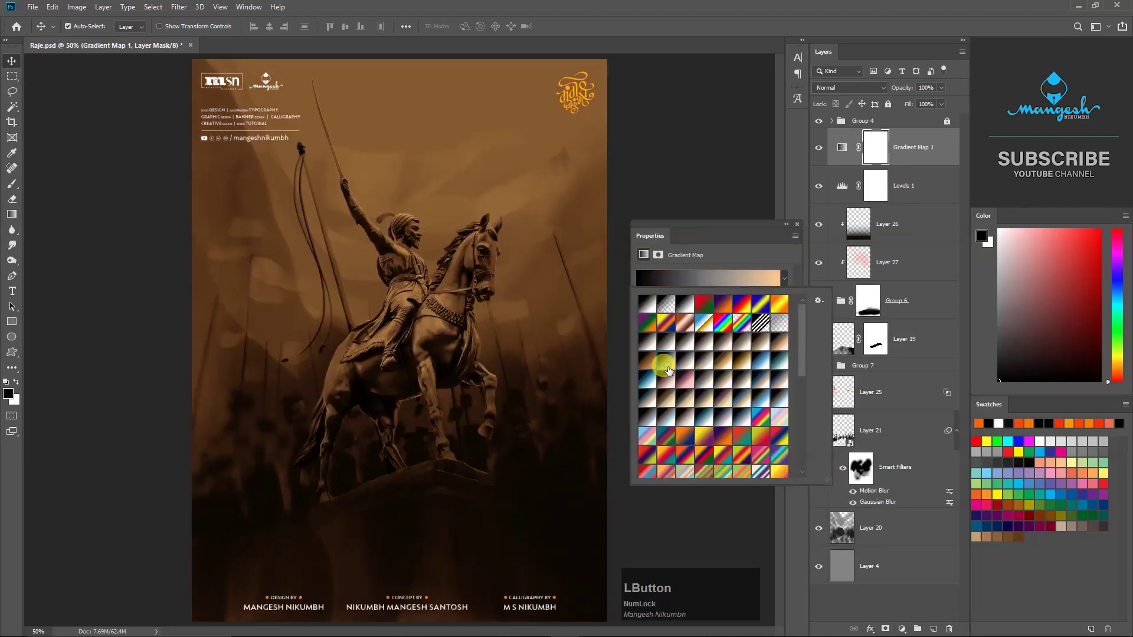
{"action": "left_click", "coordinate": [859, 152]}
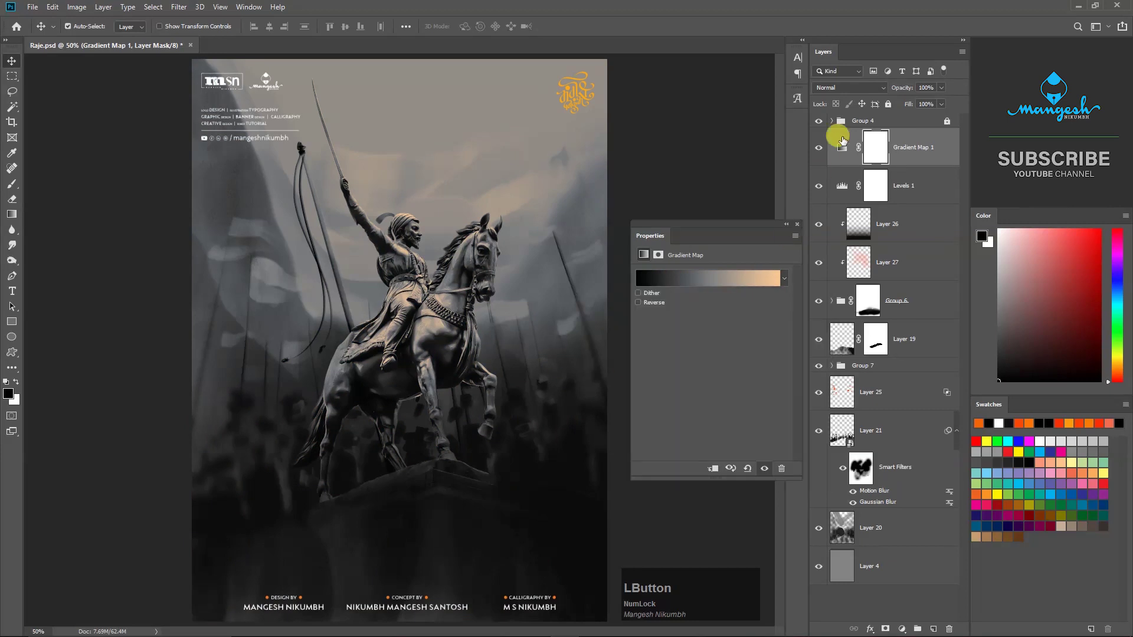
{"action": "left_click", "coordinate": [818, 147]}
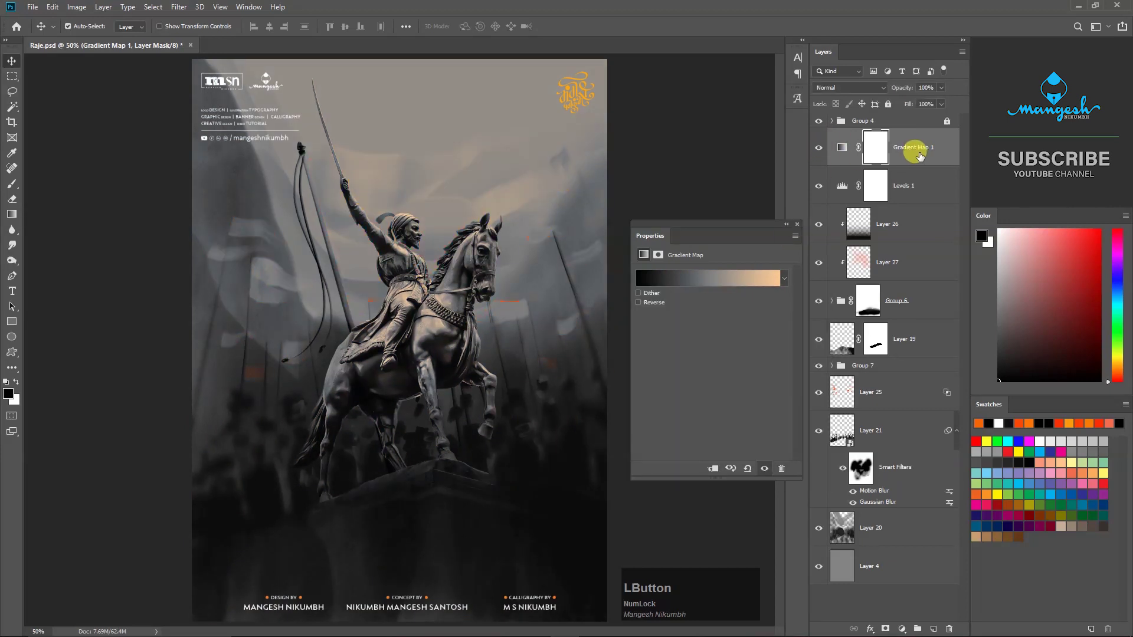
Move the small orange flags, Layer 25, above the Gradient Map adjustment and compare the poster with the adjustment hidden and shown.
{"action": "left_click", "coordinate": [873, 393]}
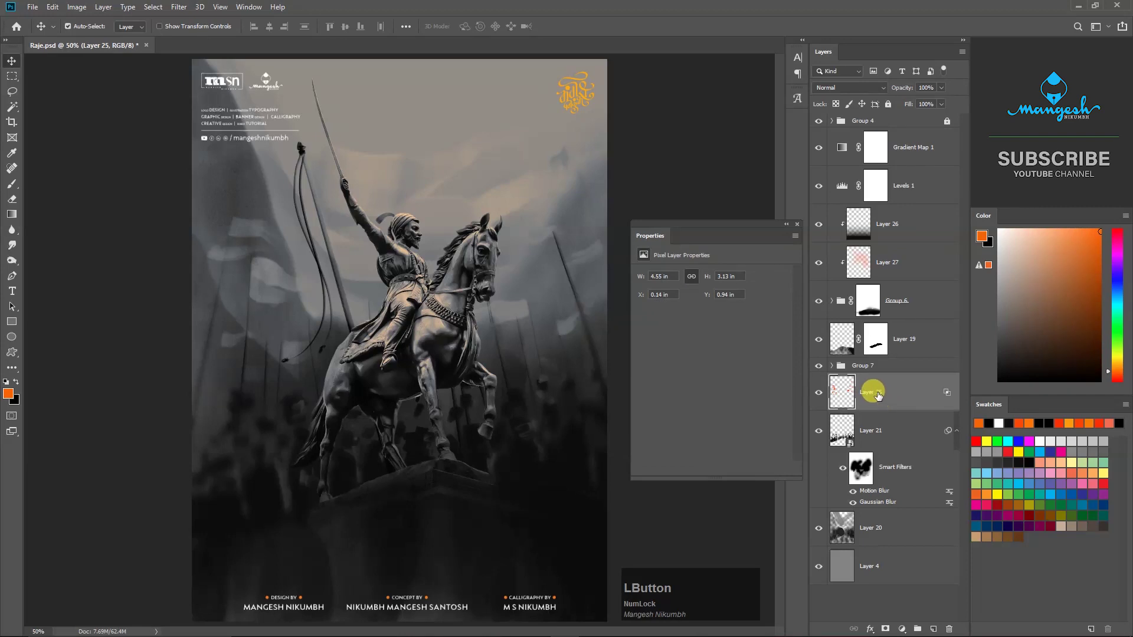
{"action": "left_click", "coordinate": [874, 368], "text": "shift"}
{"action": "left_click_drag", "start_coordinate": [922, 160], "coordinate": [907, 208]}
{"action": "left_click", "coordinate": [897, 366]}
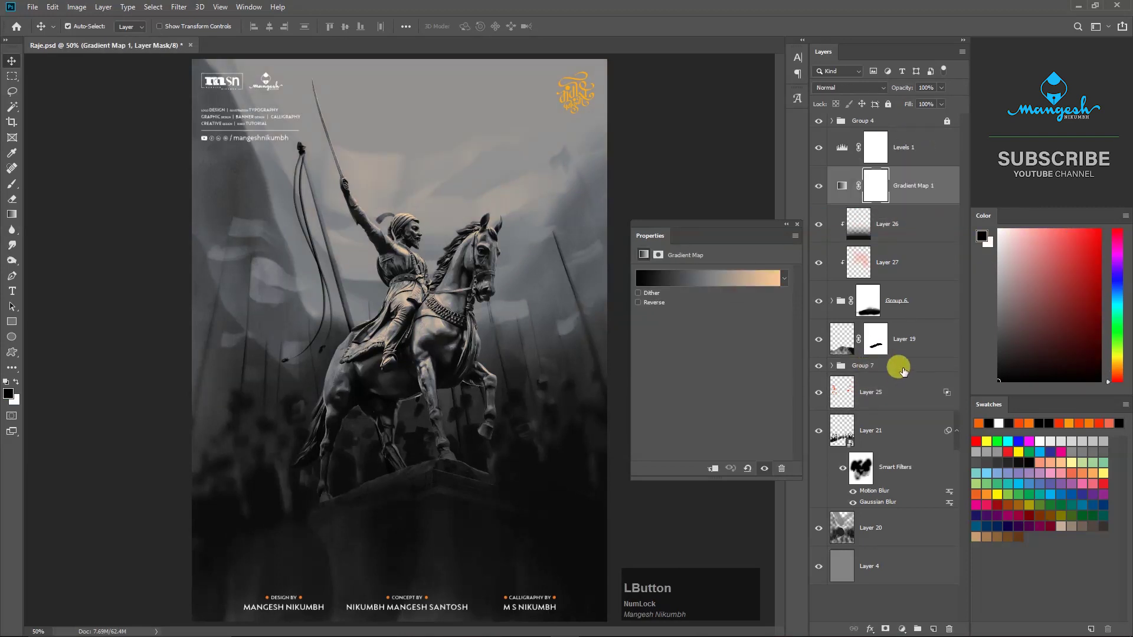
{"action": "left_click", "coordinate": [905, 389], "text": "shift"}
{"action": "left_click_drag", "start_coordinate": [905, 390], "coordinate": [890, 371]}
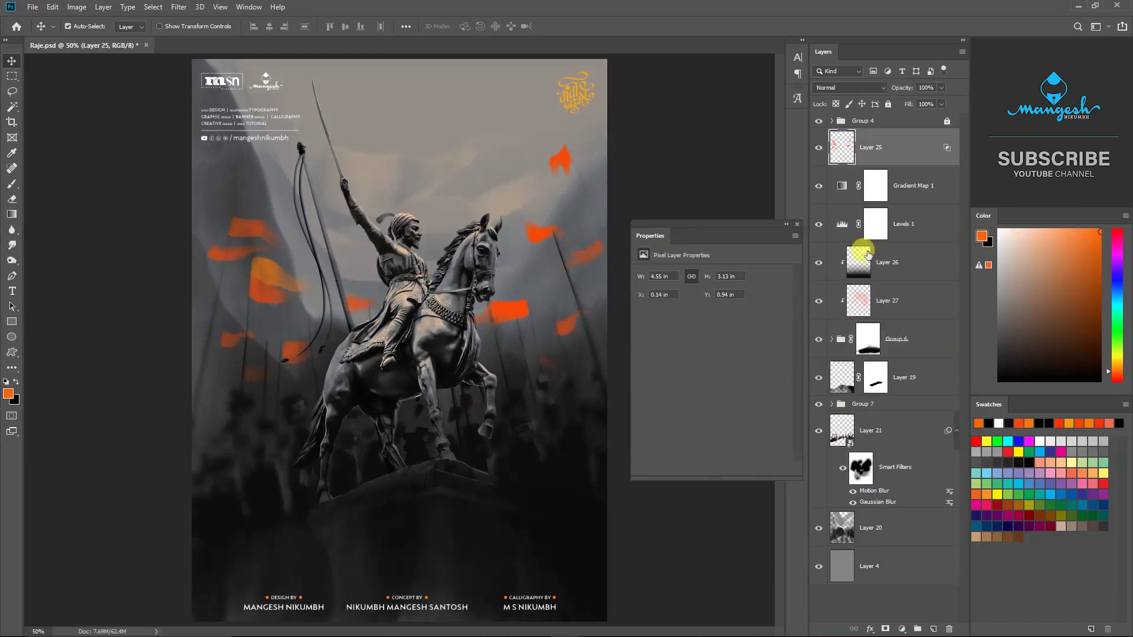
{"action": "left_click", "coordinate": [819, 186]}
{"action": "left_click", "coordinate": [818, 186]}
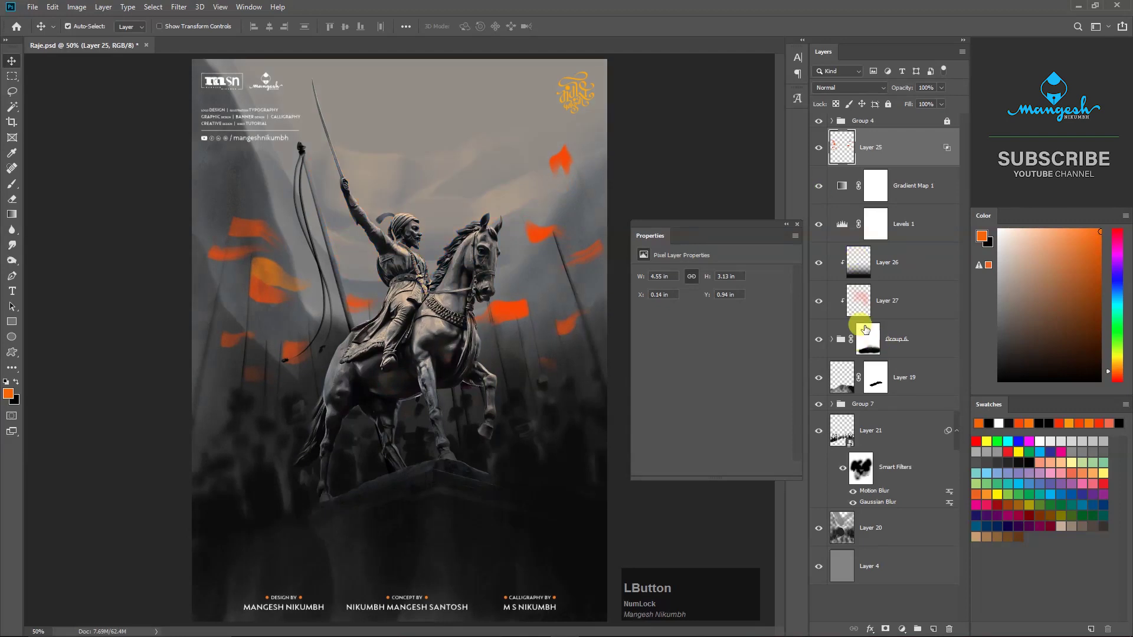
Load the large flag's outline from Layer 23 in Group 7, fill it with black on the Gradient Map mask and deselect.
{"action": "left_click", "coordinate": [833, 404]}
{"action": "left_click", "coordinate": [835, 406]}
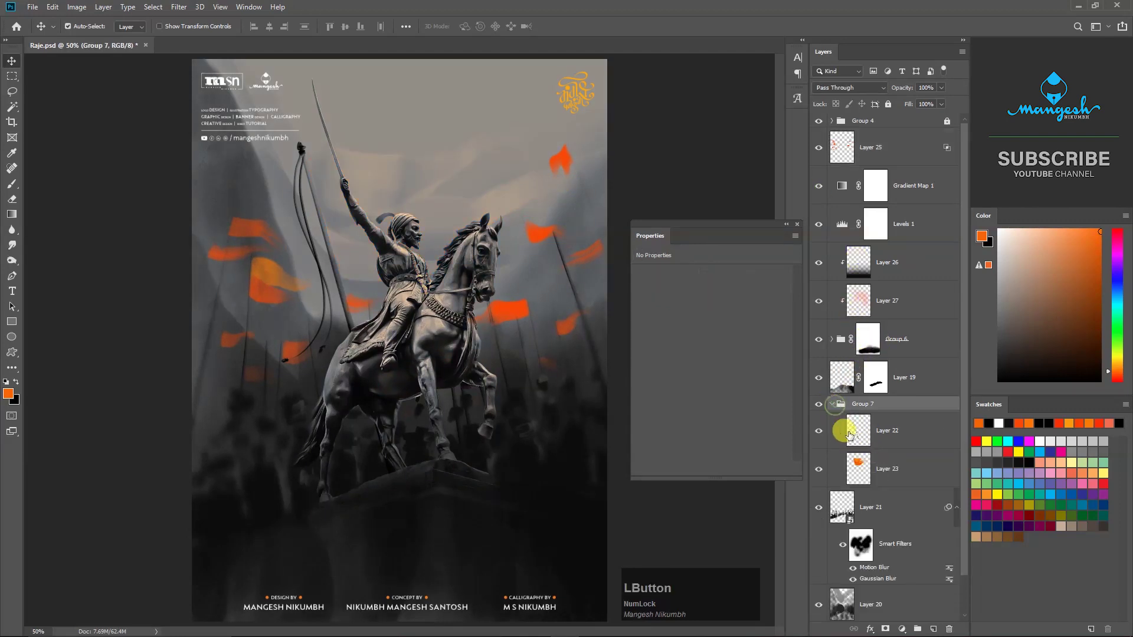
{"action": "left_click", "coordinate": [855, 468], "text": "ctrl"}
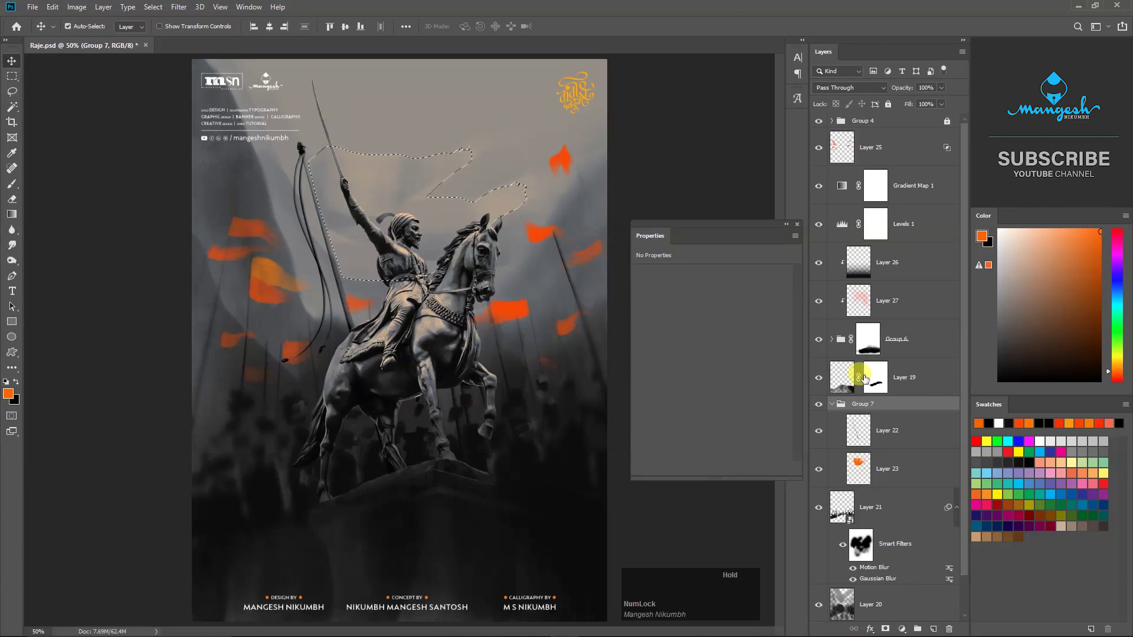
{"action": "left_click", "coordinate": [877, 188]}
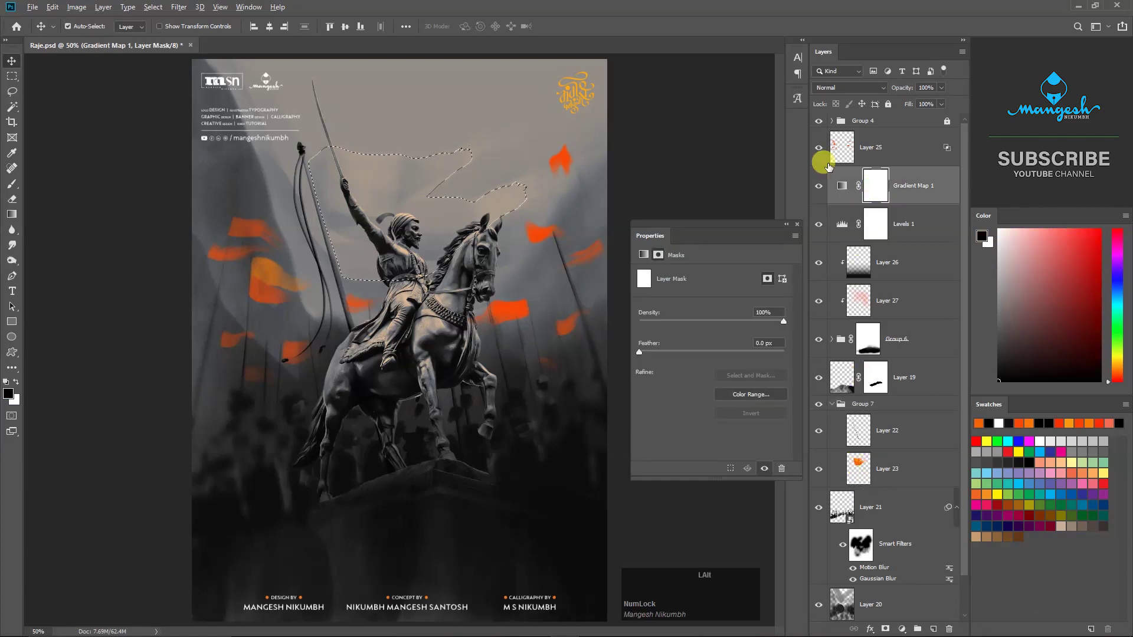
{"action": "key", "text": "alt+BackSpace"}
{"action": "key", "text": "ctrl+d"}
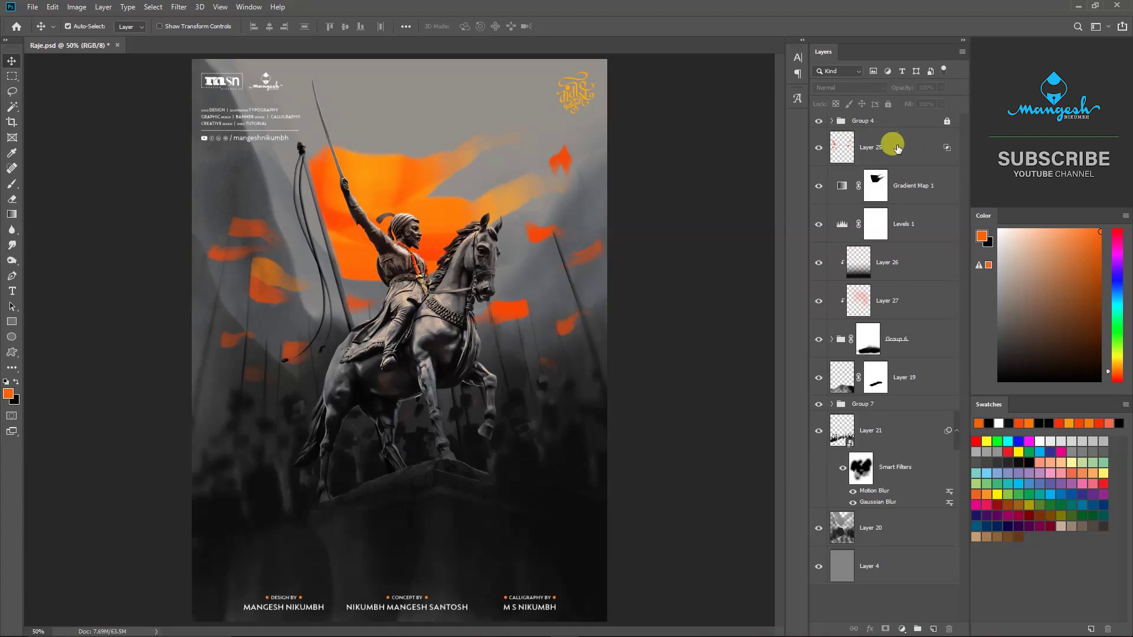
Create a new layer above Layer 25 and set the foreground color to white, ffffff.
{"action": "left_click", "coordinate": [897, 148]}
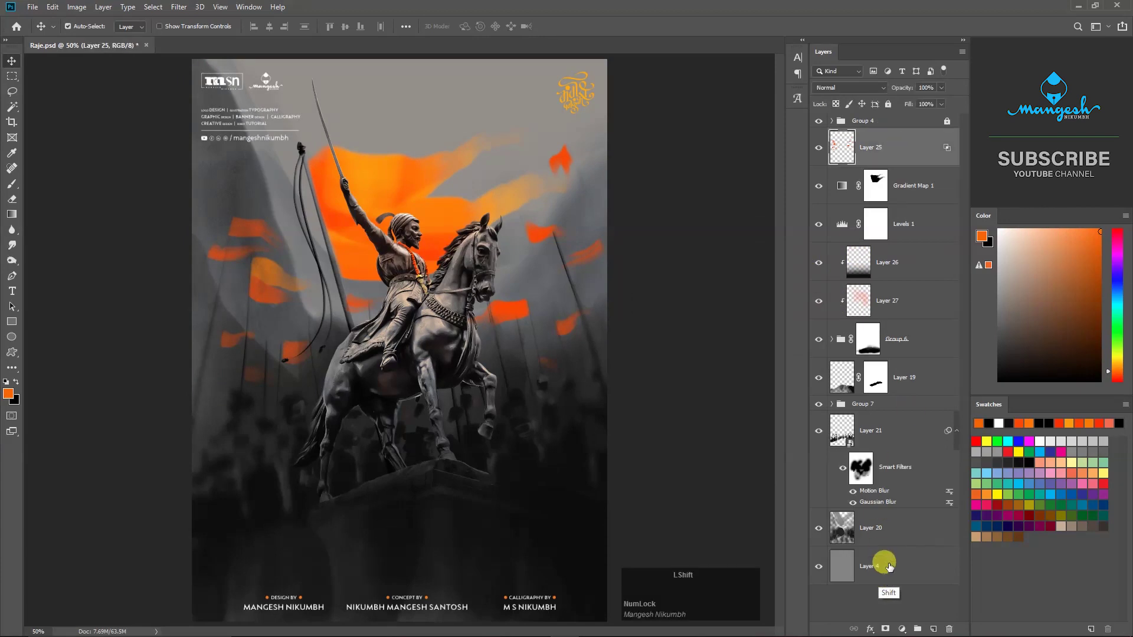
{"action": "left_click", "coordinate": [932, 629]}
{"action": "left_click", "coordinate": [898, 143]}
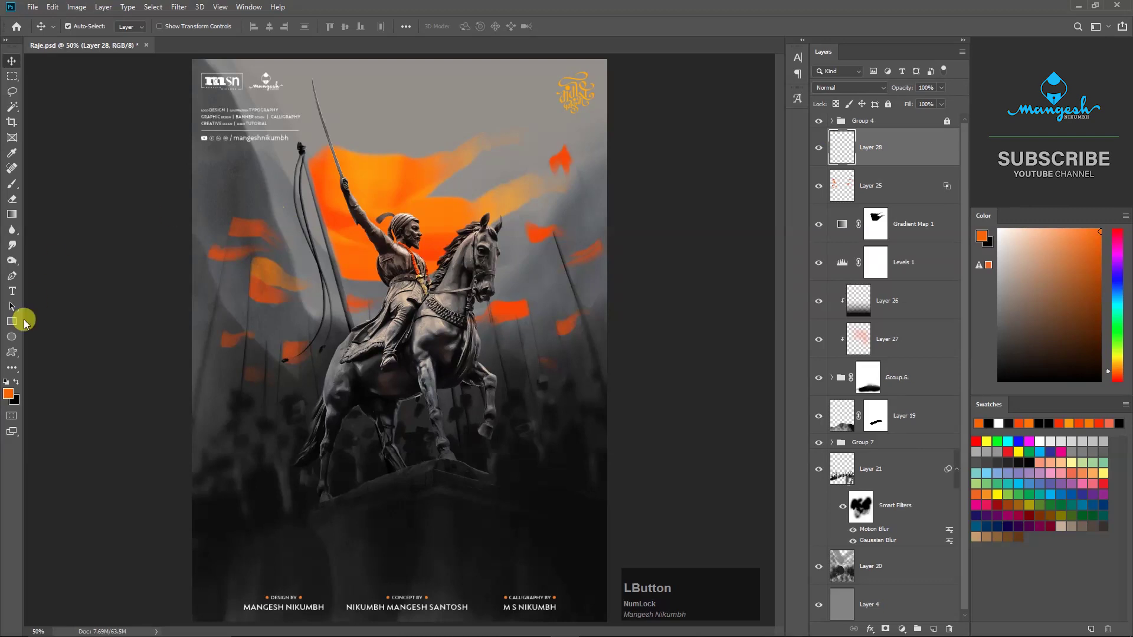
{"action": "left_click", "coordinate": [10, 394]}
{"action": "left_click", "coordinate": [674, 281]}
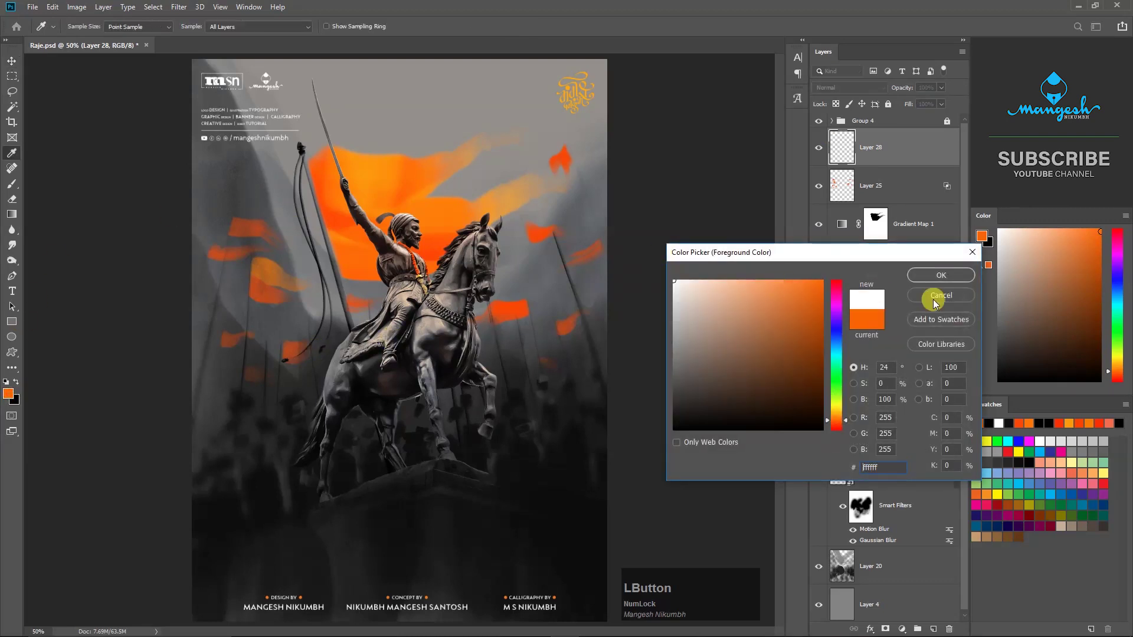
{"action": "left_click", "coordinate": [928, 274]}
{"action": "key", "text": "v"}
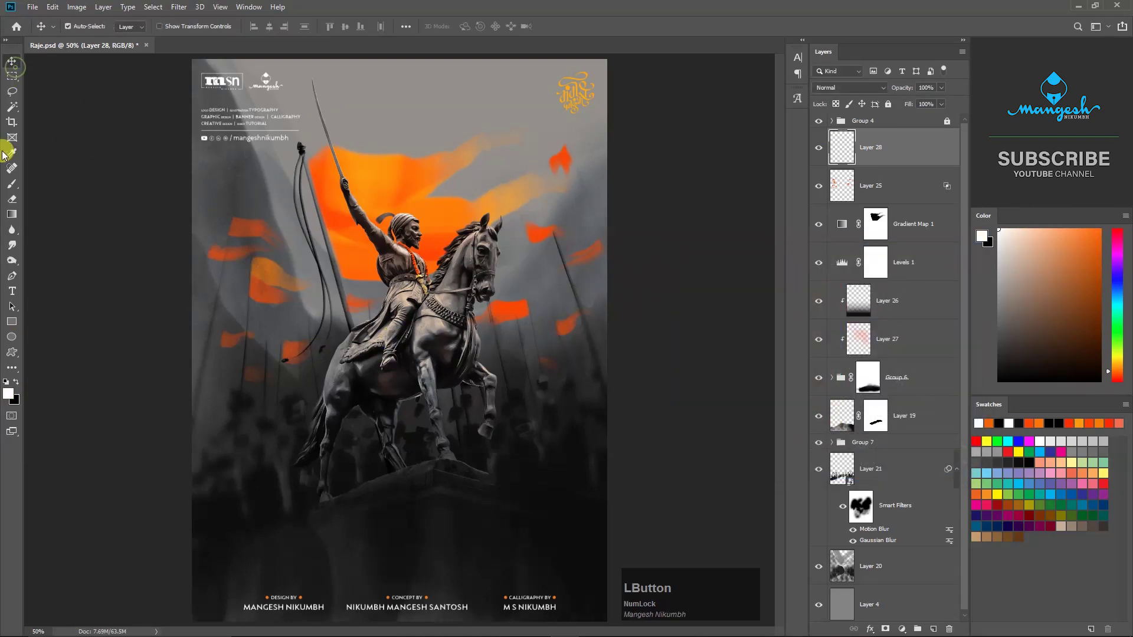
Choose the Hard Round brush and shrink its tip for fine sketching below the statue.
{"action": "left_click", "coordinate": [14, 185]}
{"action": "right_click", "coordinate": [401, 319]}
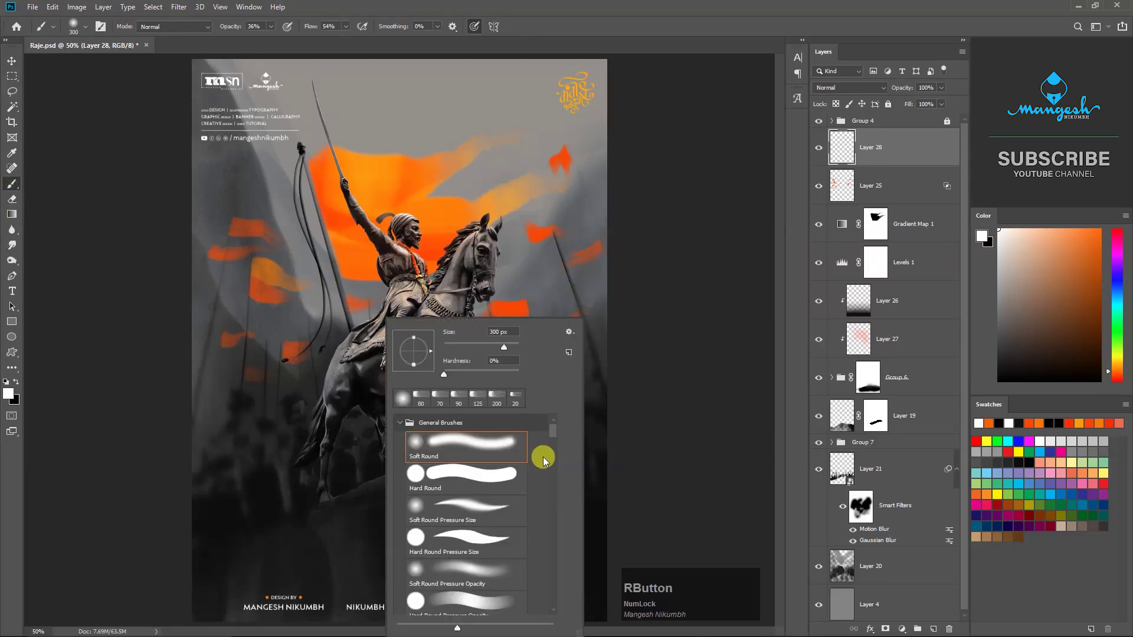
{"action": "left_click", "coordinate": [464, 480]}
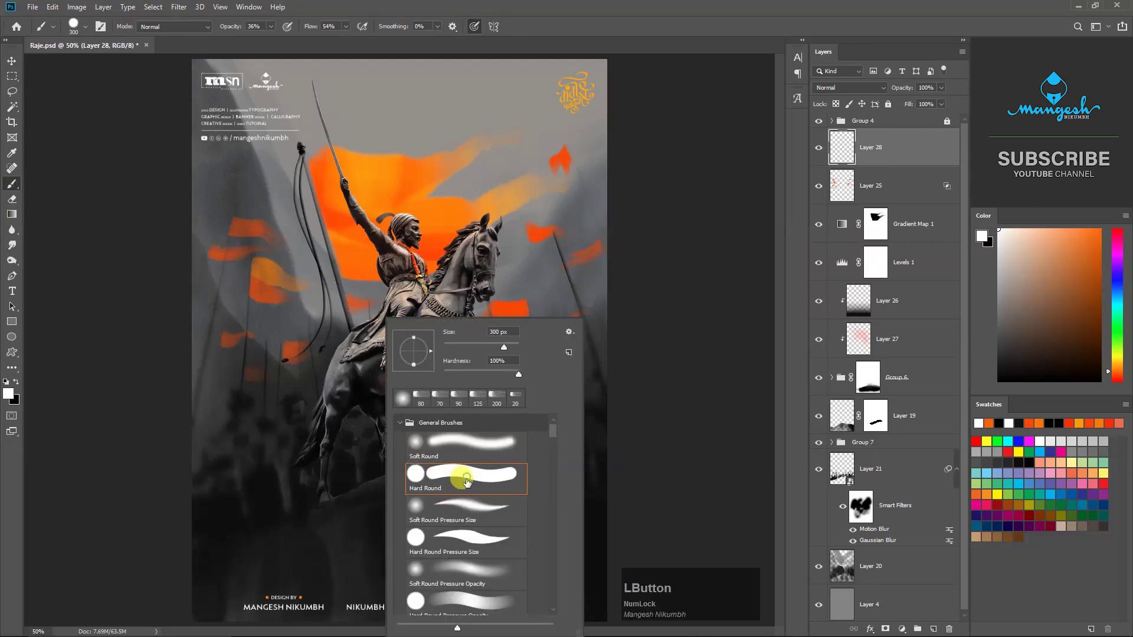
{"action": "key", "text": "Return"}
{"action": "key", "text": "bracketleft"}
{"action": "key", "text": "bracketleft"}
{"action": "key", "text": "bracketleft"}
{"action": "key", "text": "bracketleft"}
{"action": "key", "text": "bracketleft"}
{"action": "key", "text": "bracketleft"}
{"action": "key", "text": "bracketleft"}
{"action": "key", "text": "bracketleft"}
{"action": "key", "text": "bracketleft"}
{"action": "key", "text": "bracketleft"}
{"action": "key", "text": "bracketleft"}
{"action": "key", "text": "bracketleft"}
{"action": "key", "text": "bracketleft"}
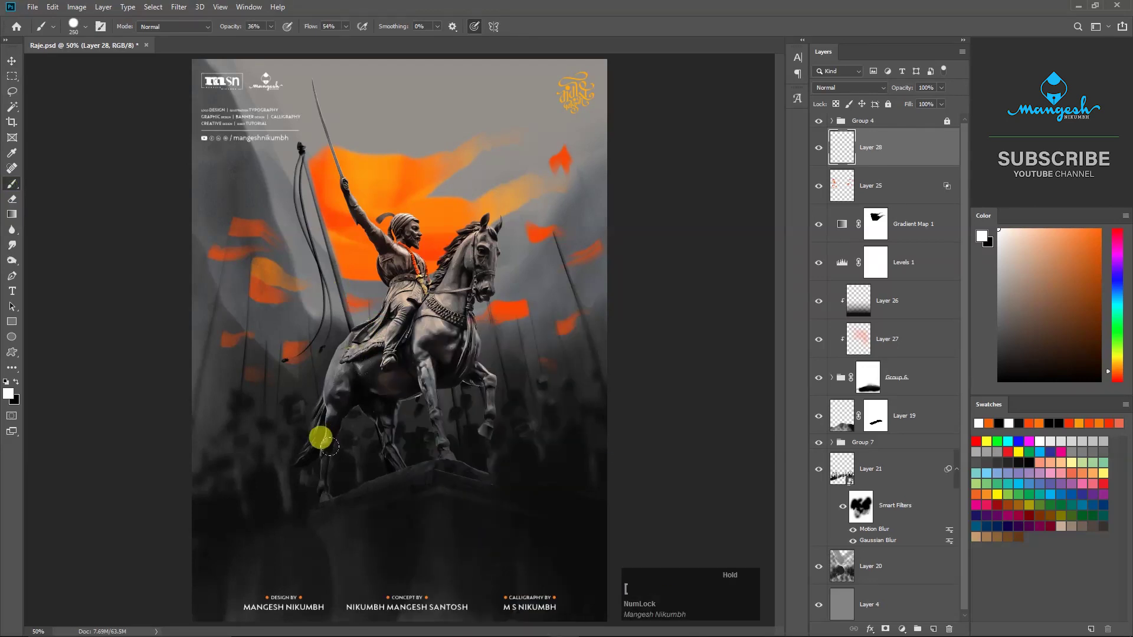
{"action": "key", "text": "ctrl+plus"}
{"action": "left_click_drag", "start_coordinate": [381, 524], "coordinate": [404, 289], "text": "space"}
{"action": "key", "text": "bracketleft"}
{"action": "key", "text": "bracketleft"}
{"action": "key", "text": "bracketleft"}
{"action": "key", "text": "bracketleft"}
{"action": "key", "text": "bracketleft"}
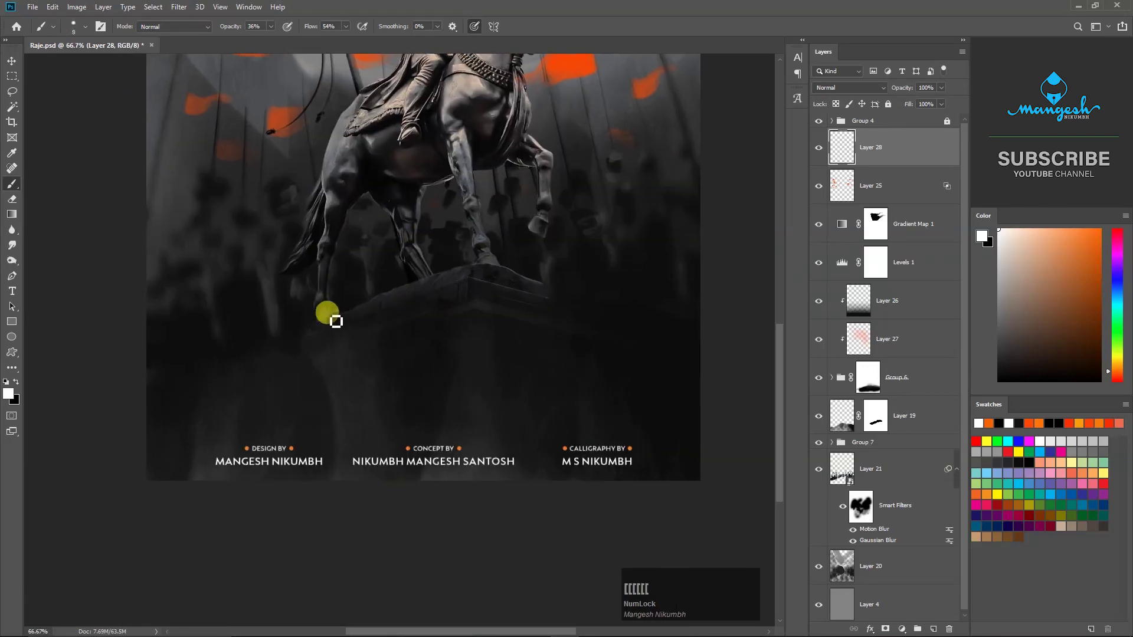
Set the brush opacity and flow to 100% and reduce its size to 6 px.
{"action": "left_click", "coordinate": [271, 26]}
{"action": "left_click_drag", "start_coordinate": [270, 39], "coordinate": [387, 40]}
{"action": "left_click", "coordinate": [346, 27]}
{"action": "key", "text": "ctrl+d"}
{"action": "key", "text": "bracketleft"}
{"action": "key", "text": "bracketleft"}
{"action": "key", "text": "bracketleft"}
Sketch the curved first letter of the title राजे in white below the statue's base, undoing unwanted strokes.
{"action": "mouse_move", "coordinate": [338, 325]}
{"action": "left_mouse_down"}
{"action": "mouse_move", "coordinate": [317, 352]}
{"action": "mouse_move", "coordinate": [337, 382]}
{"action": "mouse_move", "coordinate": [358, 356]}
{"action": "mouse_move", "coordinate": [392, 401]}
{"action": "left_mouse_up"}
{"action": "left_click_drag", "start_coordinate": [312, 362], "coordinate": [395, 420]}
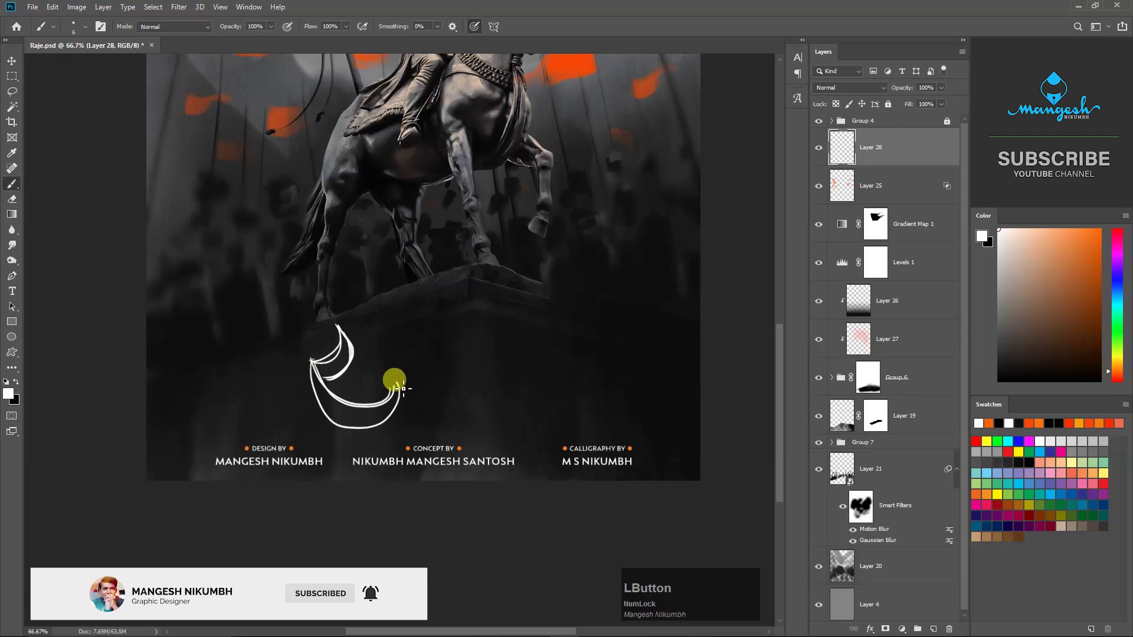
{"action": "key", "text": "ctrl+z"}
{"action": "key", "text": "ctrl+z"}
{"action": "left_click_drag", "start_coordinate": [313, 362], "coordinate": [406, 369]}
{"action": "left_click_drag", "start_coordinate": [316, 363], "coordinate": [426, 378]}
{"action": "key", "text": "ctrl+z"}
Sketch the straight headline, the vertical stems and the second letter's curves of the title राजे on Layer 28.
{"action": "left_click_drag", "start_coordinate": [300, 320], "coordinate": [570, 320], "text": "shift"}
{"action": "left_click_drag", "start_coordinate": [372, 322], "coordinate": [375, 366]}
{"action": "mouse_move", "coordinate": [375, 321]}
{"action": "left_mouse_down"}
{"action": "mouse_move", "coordinate": [374, 362]}
{"action": "mouse_move", "coordinate": [395, 358]}
{"action": "left_mouse_up"}
{"action": "left_click_drag", "start_coordinate": [393, 322], "coordinate": [387, 415]}
{"action": "left_click_drag", "start_coordinate": [463, 366], "coordinate": [461, 420]}
{"action": "mouse_move", "coordinate": [421, 336]}
{"action": "left_mouse_down"}
{"action": "mouse_move", "coordinate": [476, 337]}
{"action": "mouse_move", "coordinate": [413, 437]}
{"action": "left_mouse_up"}
{"action": "mouse_move", "coordinate": [458, 365]}
{"action": "left_mouse_down", "text": "shift"}
{"action": "mouse_move", "coordinate": [492, 365]}
{"action": "mouse_move", "coordinate": [489, 341]}
{"action": "left_mouse_up", "text": "shift"}
{"action": "key", "text": "ctrl+z"}
{"action": "left_click_drag", "start_coordinate": [489, 319], "coordinate": [495, 371], "text": "shift"}
{"action": "left_click_drag", "start_coordinate": [514, 323], "coordinate": [522, 375]}
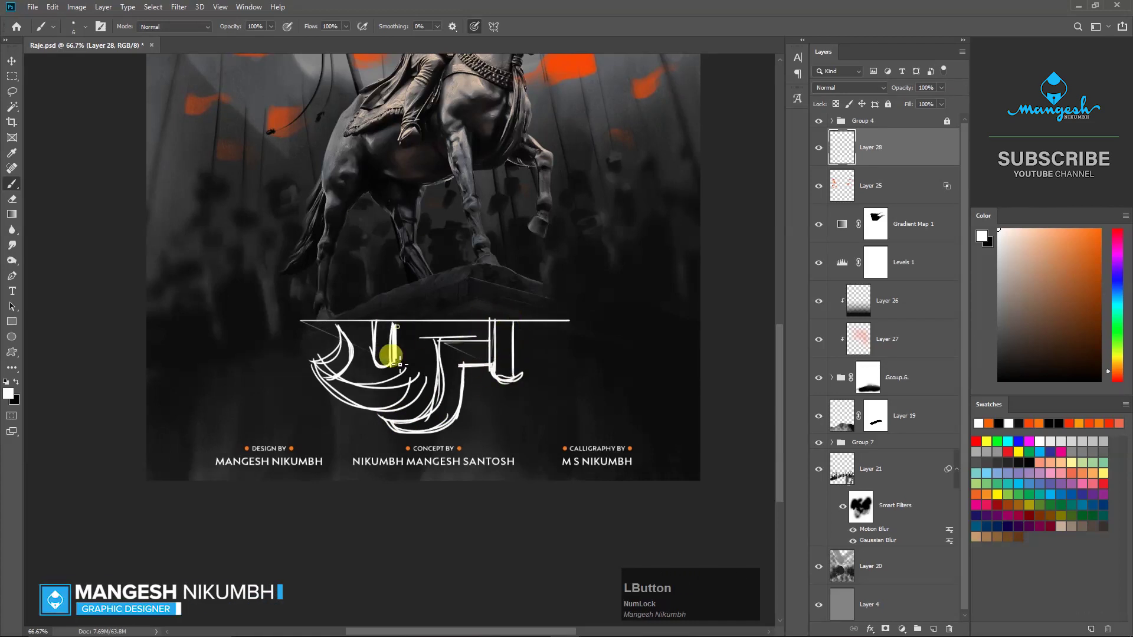
Add the slanted vowel stroke above the title's headline and thicken the headline and lower curves with more sketch strokes.
{"action": "mouse_move", "coordinate": [448, 271]}
{"action": "left_mouse_down"}
{"action": "mouse_move", "coordinate": [538, 309]}
{"action": "mouse_move", "coordinate": [463, 273]}
{"action": "left_mouse_up"}
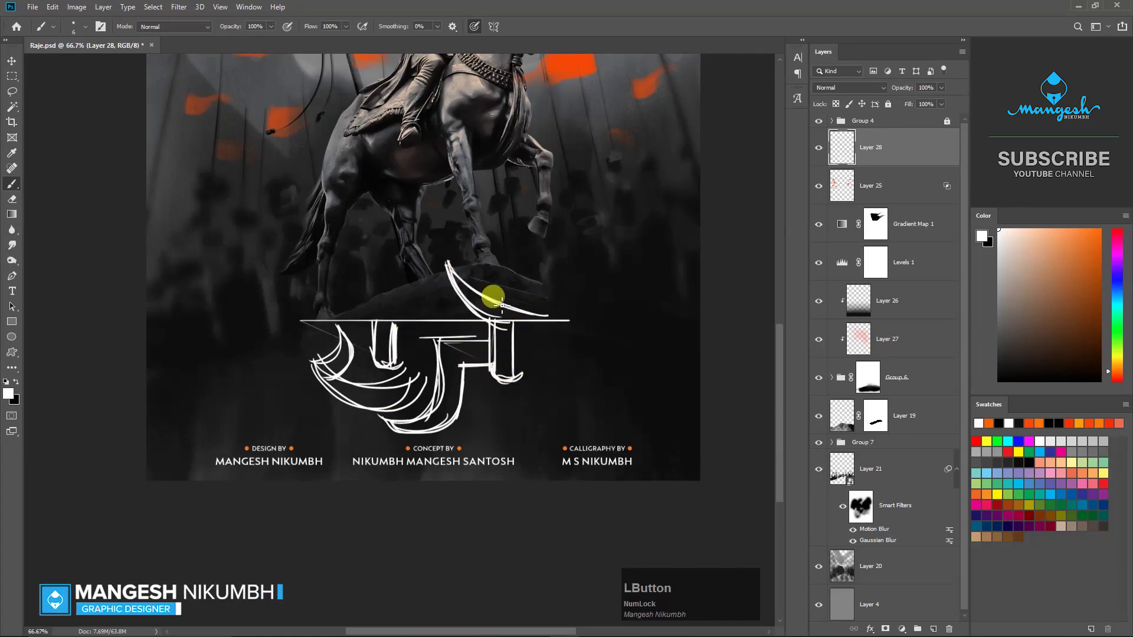
{"action": "mouse_move", "coordinate": [582, 319]}
{"action": "left_mouse_down"}
{"action": "mouse_move", "coordinate": [297, 316]}
{"action": "mouse_move", "coordinate": [443, 426]}
{"action": "left_mouse_up"}
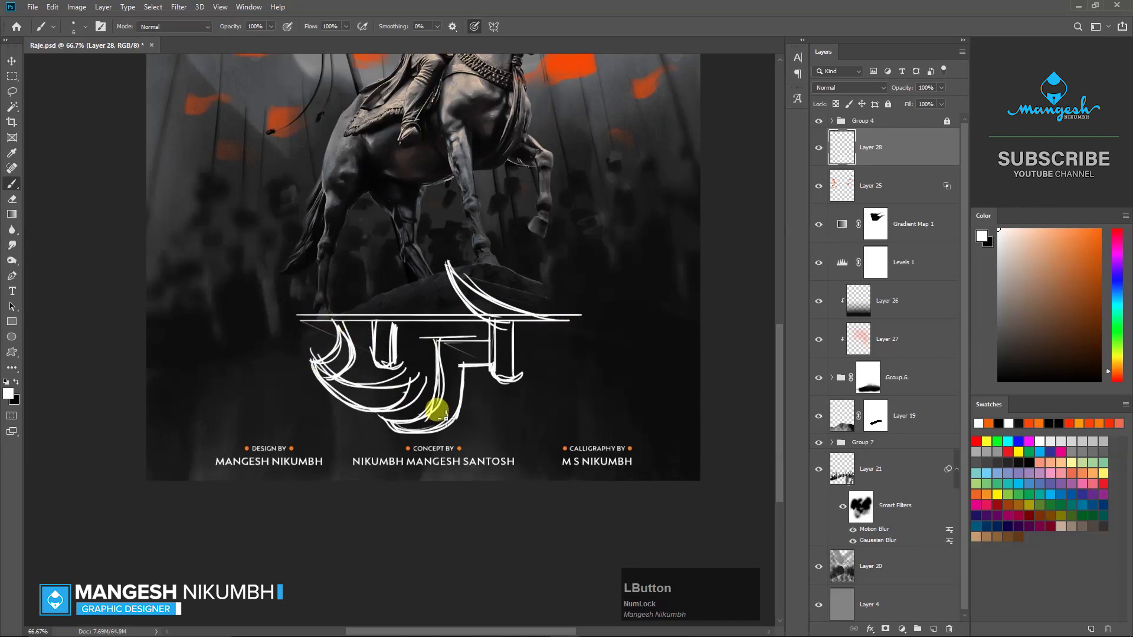
{"action": "mouse_move", "coordinate": [345, 333]}
{"action": "left_mouse_down"}
{"action": "mouse_move", "coordinate": [323, 358]}
{"action": "mouse_move", "coordinate": [353, 405]}
{"action": "mouse_move", "coordinate": [407, 422]}
{"action": "left_mouse_up"}
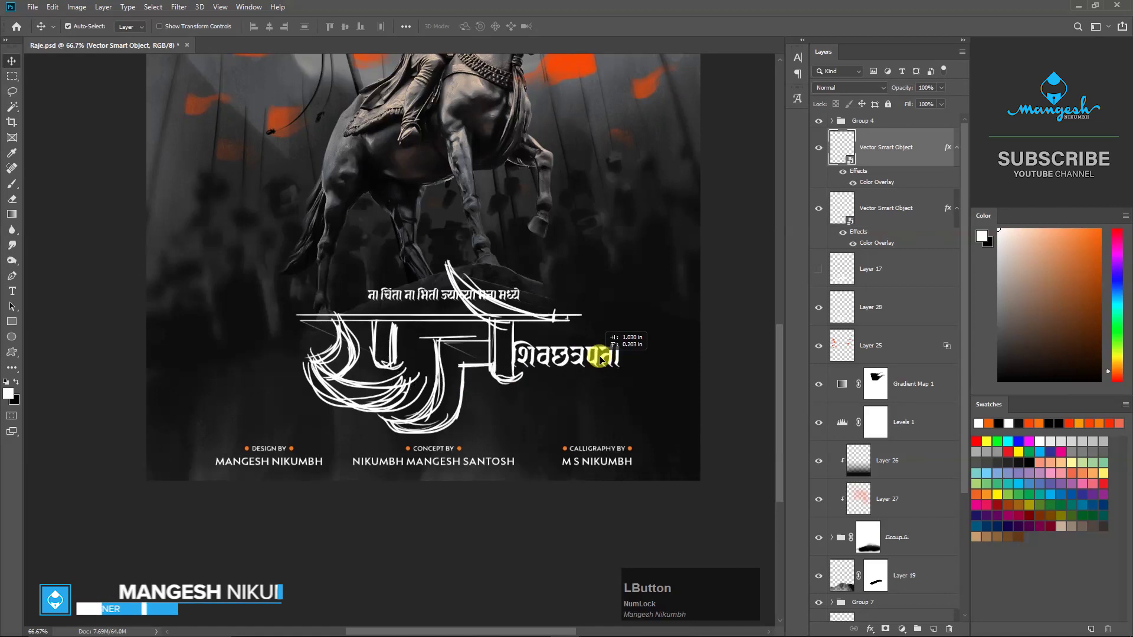
Position the small white tagline above the start of the sketched title's headline and delete the hidden Layer 17.
{"action": "left_click_drag", "start_coordinate": [437, 303], "coordinate": [363, 302]}
{"action": "key", "text": "ctrl+0"}
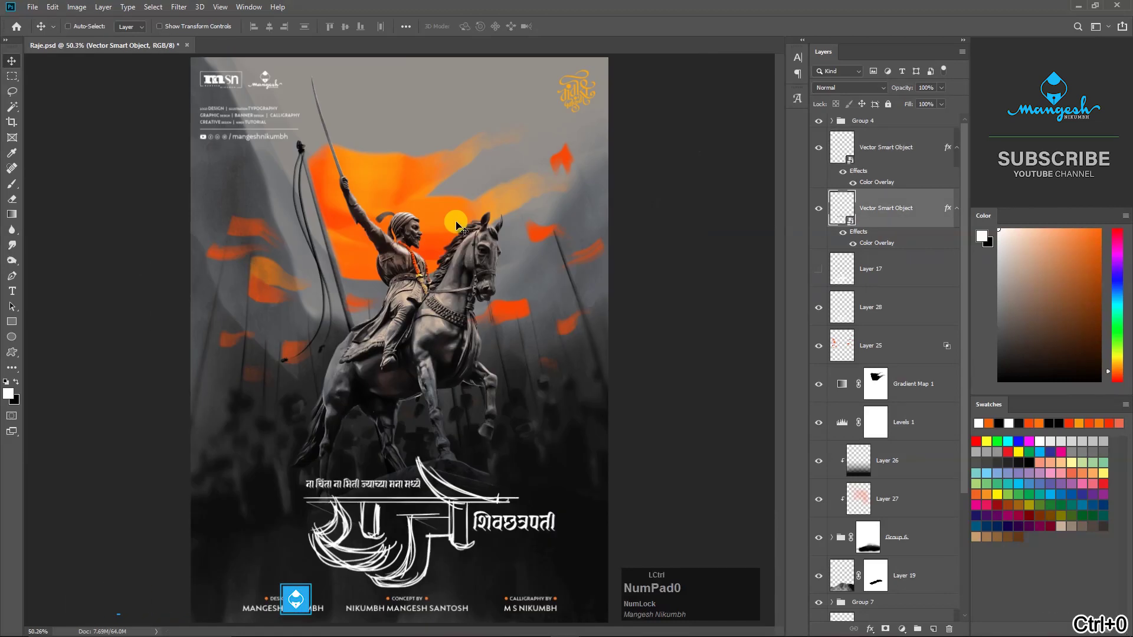
{"action": "key", "text": "Delete"}
Transform both text smart objects and the Layer 28 sketch together, scaling them to 111.32% with a vertical skew of -7.69°.
{"action": "left_click", "coordinate": [885, 147], "text": "shift"}
{"action": "key", "text": "ctrl+t"}
{"action": "left_click_drag", "start_coordinate": [556, 522], "coordinate": [493, 498]}
{"action": "left_click_drag", "start_coordinate": [545, 430], "coordinate": [559, 417]}
{"action": "left_click_drag", "start_coordinate": [497, 485], "coordinate": [498, 478]}
{"action": "key", "text": "Return"}
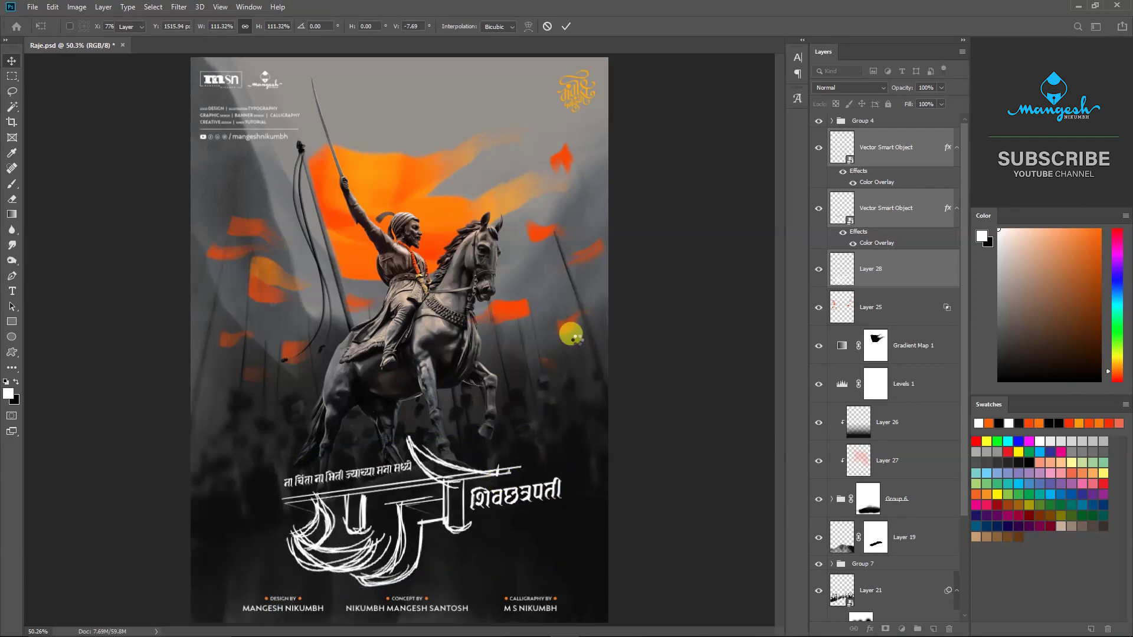
Check the title sketch's visibility, reduce Layer 28 to 17% opacity and lock the layer.
{"action": "key", "text": "ctrl+plus"}
{"action": "left_click", "coordinate": [895, 274]}
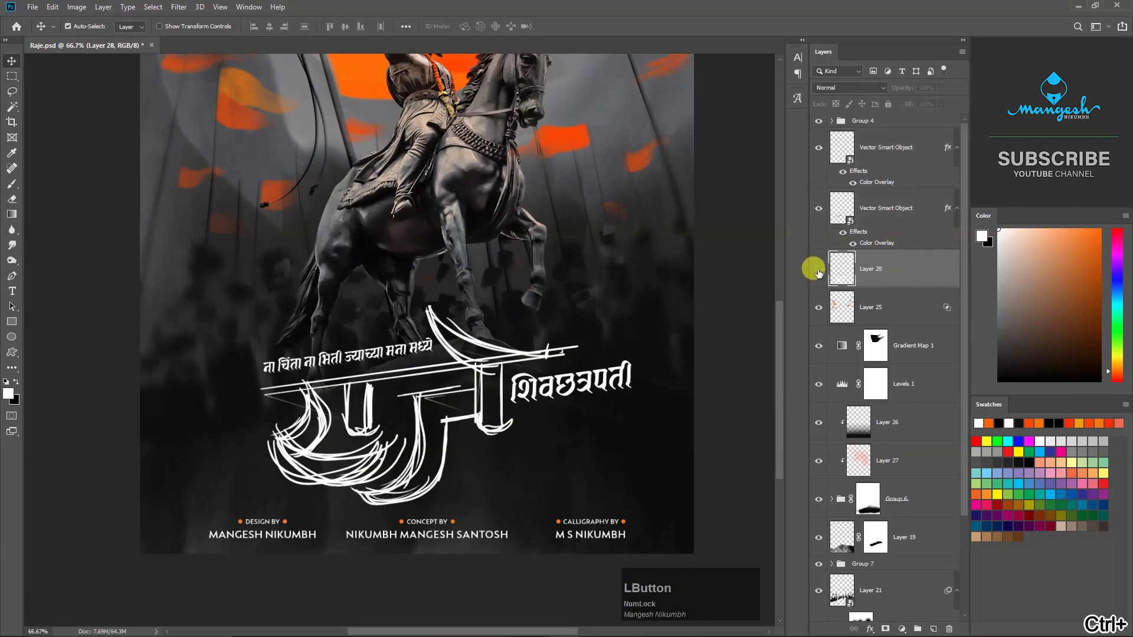
{"action": "left_click", "coordinate": [818, 269]}
{"action": "left_click", "coordinate": [818, 269]}
{"action": "left_click", "coordinate": [940, 88]}
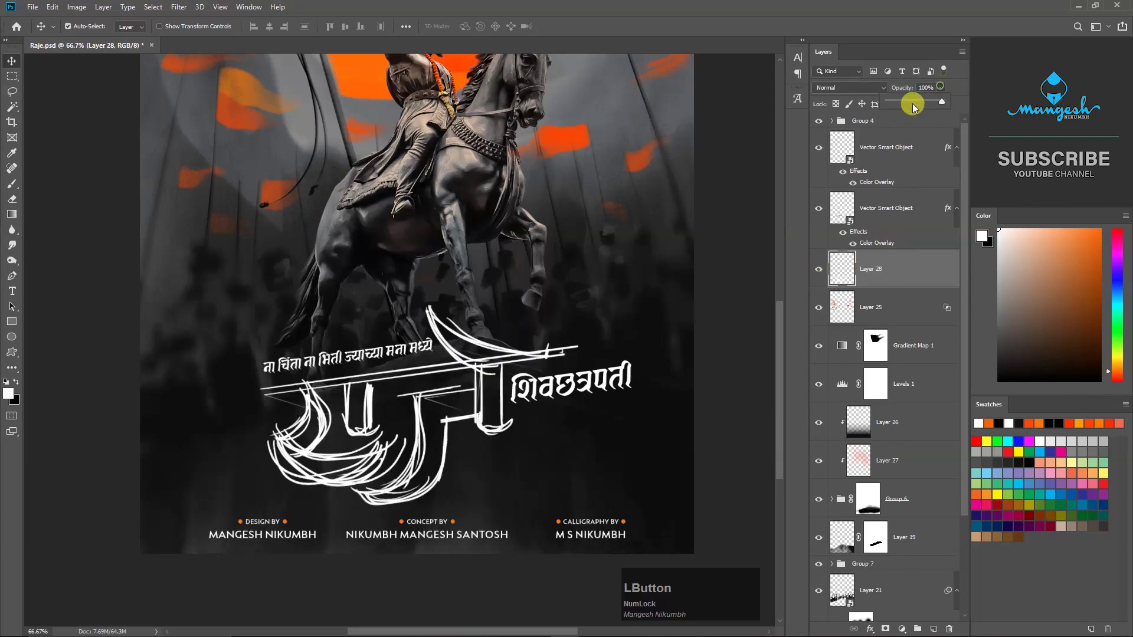
{"action": "left_click_drag", "start_coordinate": [909, 105], "coordinate": [895, 102]}
{"action": "left_click", "coordinate": [888, 104]}
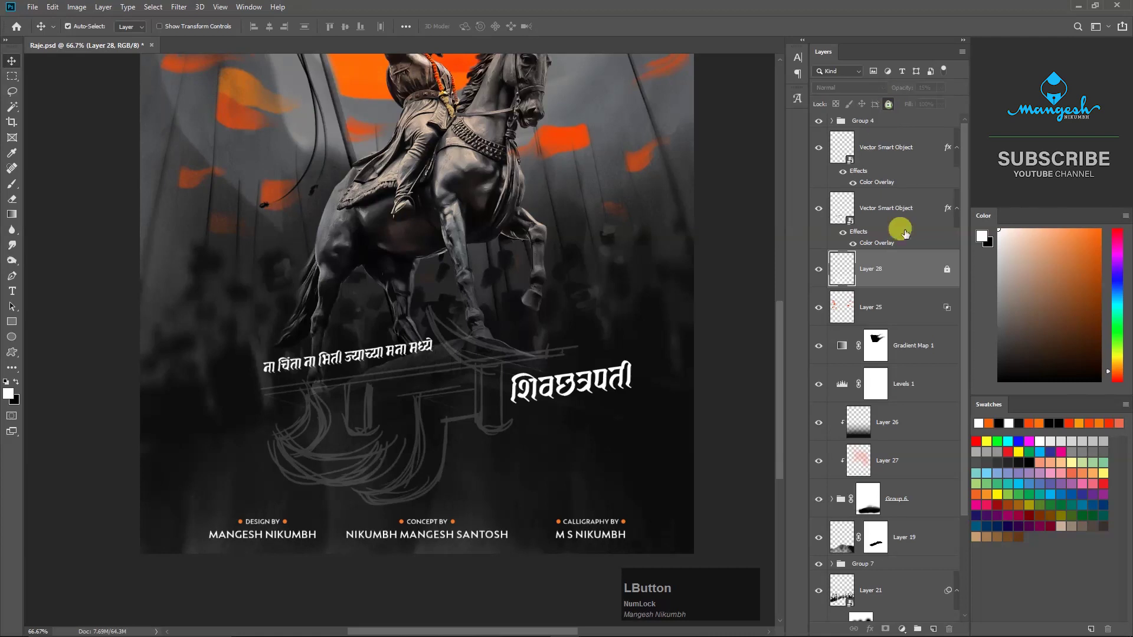
Create a new layer above the sketch and set the Pen tool to Shape mode for tracing the title.
{"action": "key", "text": "p"}
{"action": "key", "text": "ctrl+0"}
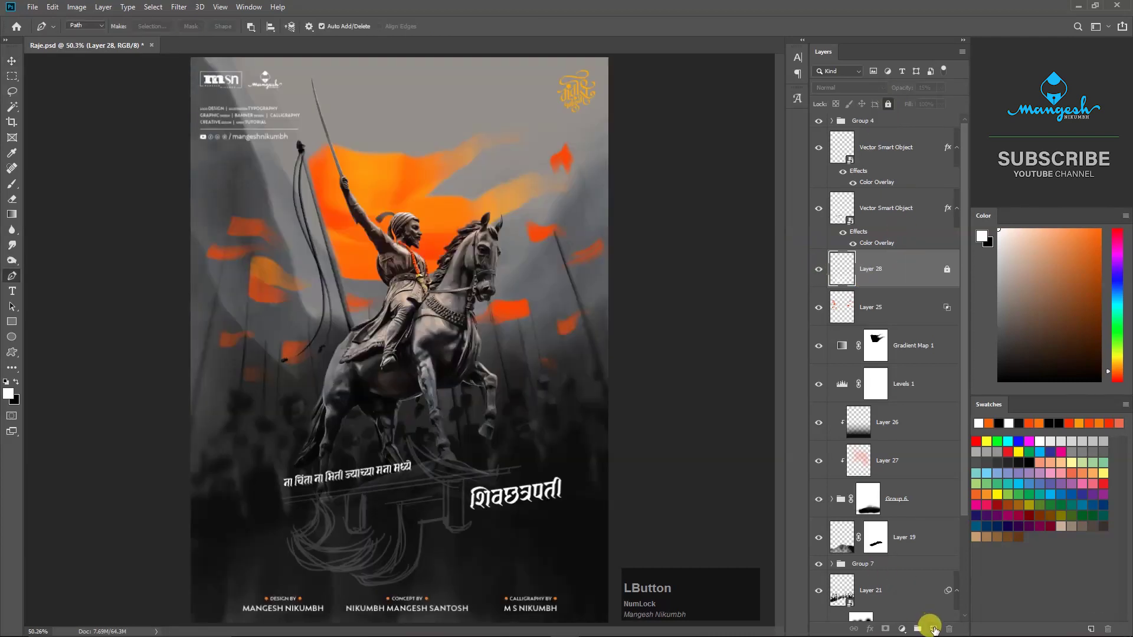
{"action": "left_click", "coordinate": [933, 629]}
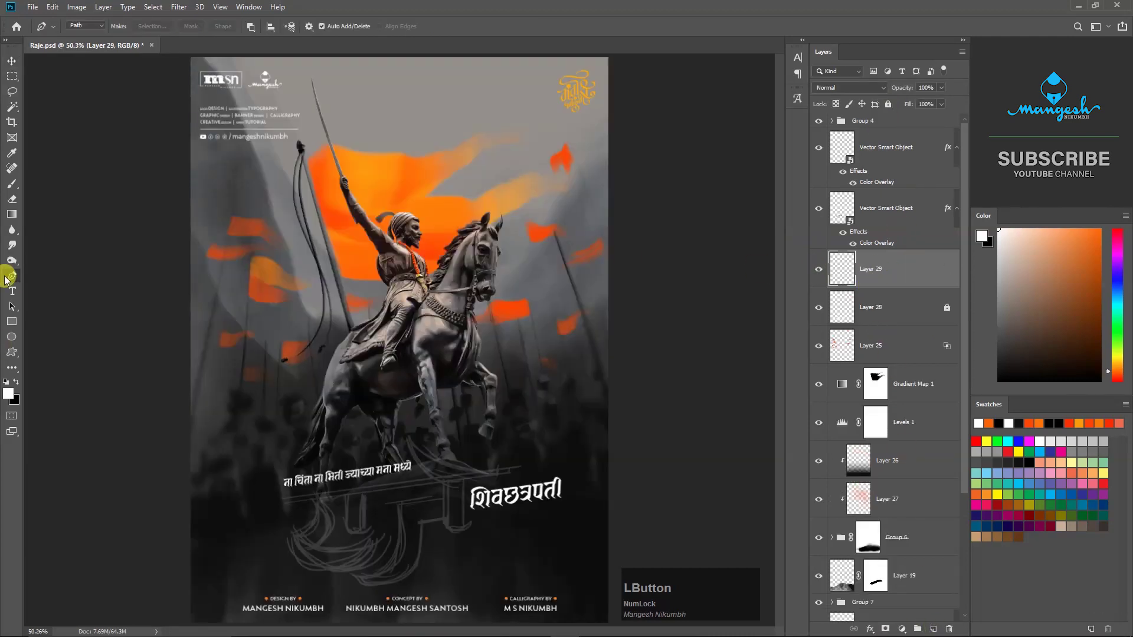
{"action": "left_click", "coordinate": [96, 30]}
{"action": "left_click", "coordinate": [86, 36]}
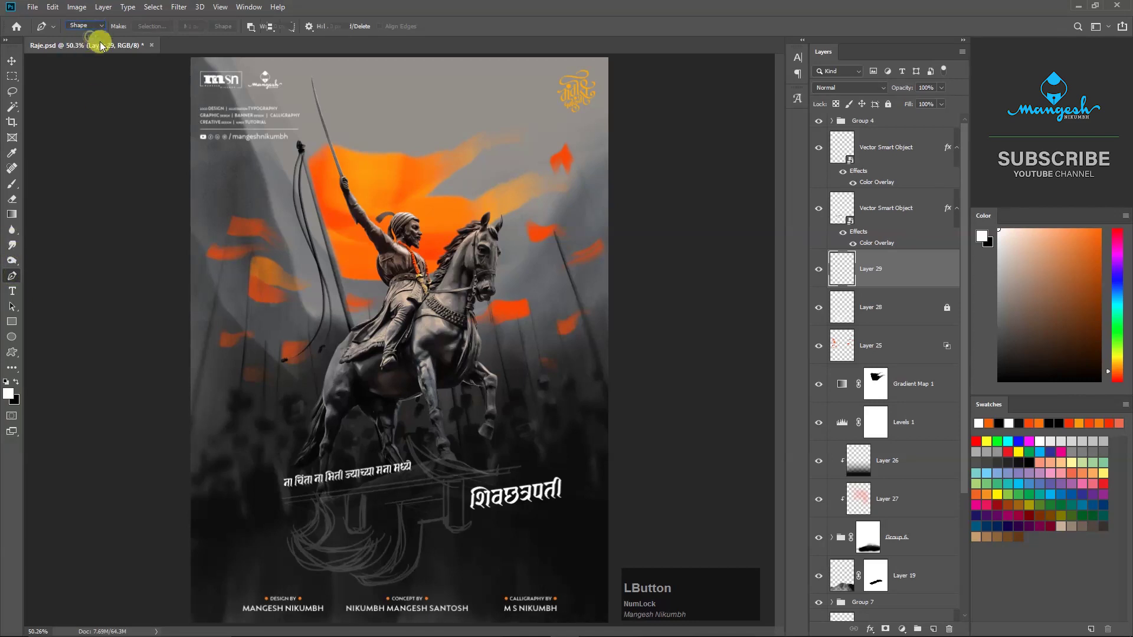
{"action": "left_click", "coordinate": [443, 390], "text": "ctrl"}
{"action": "left_click", "coordinate": [427, 293], "text": "ctrl"}
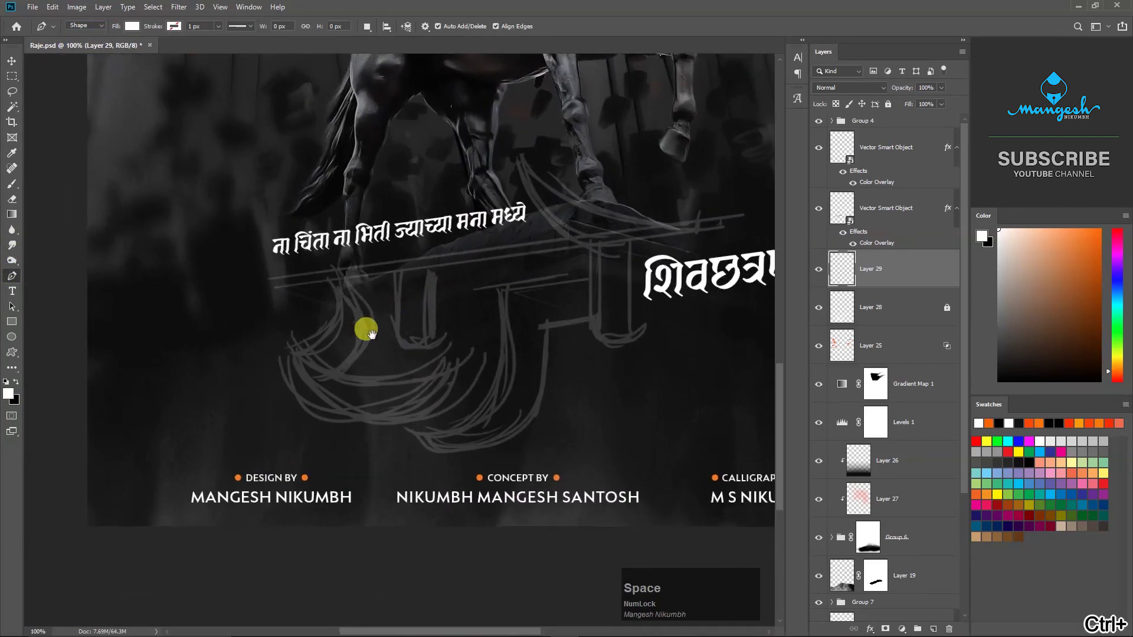
Trace the upper curved stroke of the first letter, र, as a closed white shape over the sketch.
{"action": "left_click", "coordinate": [291, 277]}
{"action": "left_click_drag", "start_coordinate": [229, 357], "coordinate": [139, 387]}
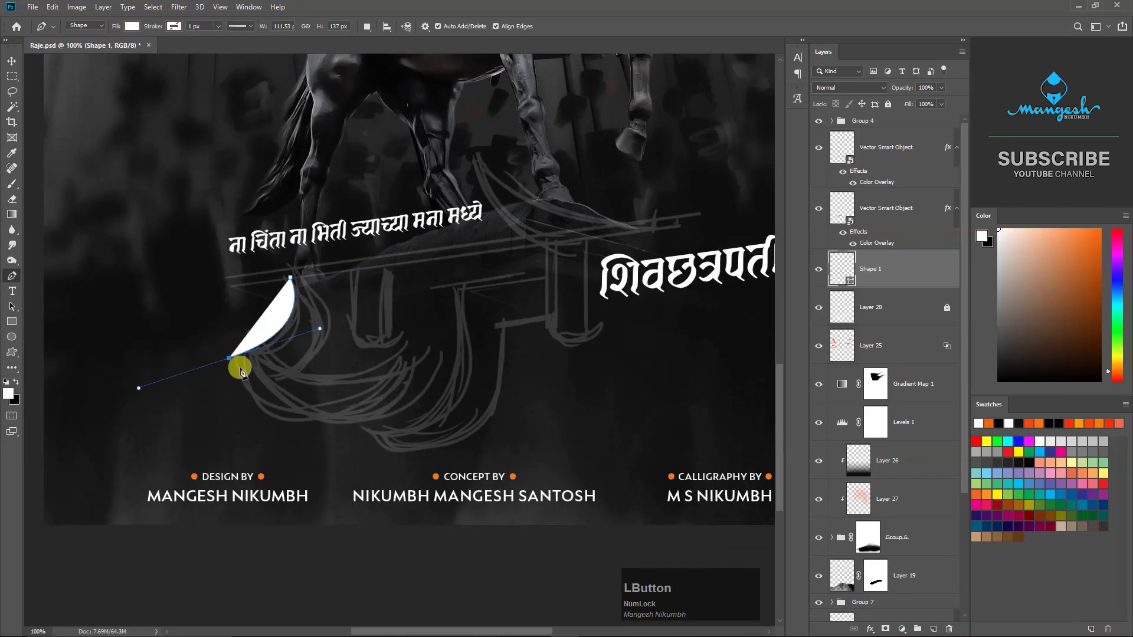
{"action": "left_click", "coordinate": [276, 386]}
{"action": "key", "text": "ctrl+z"}
{"action": "left_click", "coordinate": [229, 358], "text": "alt"}
{"action": "left_click_drag", "start_coordinate": [269, 386], "coordinate": [314, 323]}
Trace the long crescent sweep beneath the first letter as a second white shape and refine its lower curve.
{"action": "left_click", "coordinate": [226, 344]}
{"action": "left_click_drag", "start_coordinate": [318, 406], "coordinate": [419, 385]}
{"action": "left_click", "coordinate": [429, 373]}
{"action": "left_click_drag", "start_coordinate": [316, 429], "coordinate": [236, 422]}
{"action": "left_click", "coordinate": [224, 344]}
{"action": "key", "text": "a"}
{"action": "mouse_move", "coordinate": [319, 407]}
{"action": "left_mouse_down"}
{"action": "mouse_move", "coordinate": [322, 390]}
{"action": "mouse_move", "coordinate": [314, 426]}
{"action": "left_mouse_up"}
{"action": "key", "text": "p"}
{"action": "left_click_drag", "start_coordinate": [236, 418], "coordinate": [224, 414]}
{"action": "left_click", "coordinate": [392, 319], "text": "ctrl"}
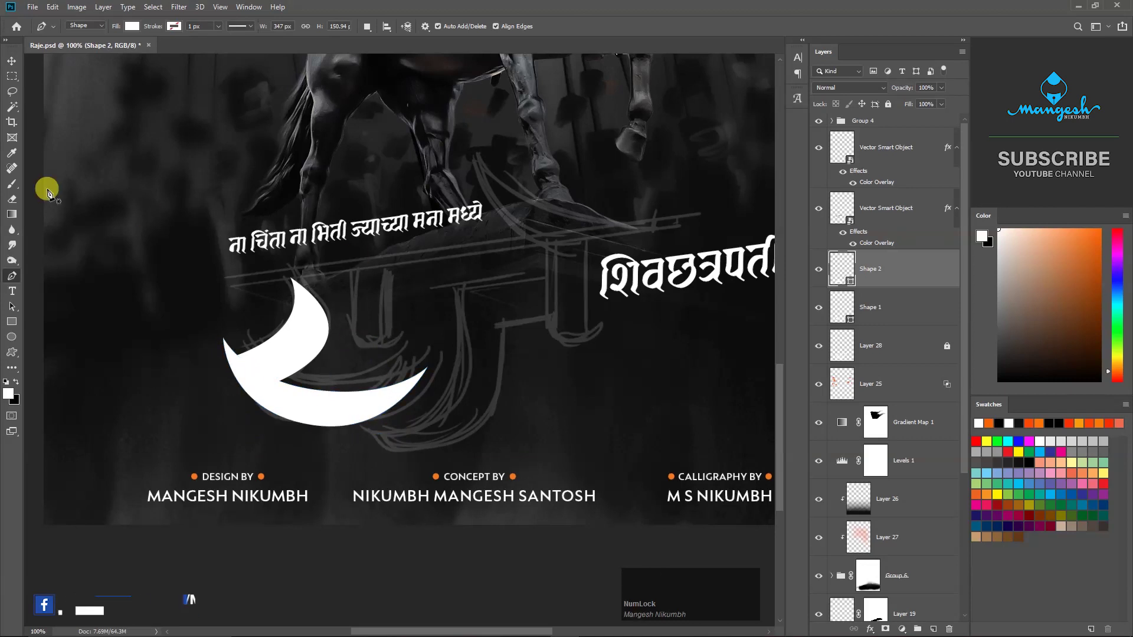
Trace the first vertical stem with its curled foot as a separate white shape and refine the foot's curve.
{"action": "left_click", "coordinate": [354, 267]}
{"action": "left_click_drag", "start_coordinate": [437, 326], "coordinate": [438, 324]}
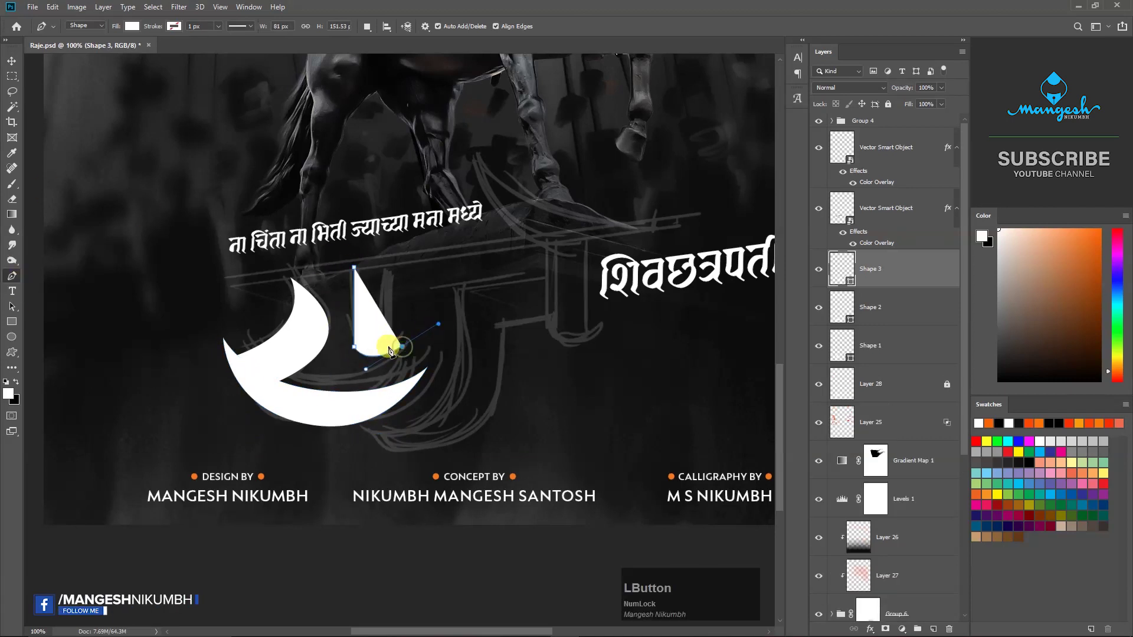
{"action": "left_click", "coordinate": [385, 262]}
{"action": "left_click", "coordinate": [354, 268]}
{"action": "key", "text": "ctrl+plus"}
{"action": "left_click", "coordinate": [371, 345], "text": "ctrl"}
{"action": "left_click_drag", "start_coordinate": [371, 345], "coordinate": [434, 348]}
Duplicate the finished stem and place the copy over the sketch's second vertical stem.
{"action": "key", "text": "v"}
{"action": "key", "text": "ctrl+minus"}
{"action": "left_click_drag", "start_coordinate": [373, 312], "coordinate": [567, 287]}
Trace the body of the letter ज, with its horizontal bar and sweeping tail, as a closed white shape.
{"action": "key", "text": "p"}
{"action": "scroll", "coordinate": [448, 285], "scroll_direction": "down", "scroll_amount": 3}
{"action": "left_click", "coordinate": [571, 210]}
{"action": "left_click", "coordinate": [462, 226]}
{"action": "left_click_drag", "start_coordinate": [377, 376], "coordinate": [250, 412]}
{"action": "left_click", "coordinate": [377, 375], "text": "alt"}
{"action": "scroll", "coordinate": [413, 378], "scroll_direction": "up", "scroll_amount": 2}
{"action": "scroll", "coordinate": [413, 378], "scroll_direction": "right", "scroll_amount": 1}
{"action": "left_click_drag", "start_coordinate": [476, 311], "coordinate": [509, 171]}
{"action": "left_click", "coordinate": [477, 310], "text": "alt"}
{"action": "left_click", "coordinate": [535, 298]}
{"action": "left_click", "coordinate": [534, 253]}
Refine the curved outline of the ज body by adjusting its anchor points.
{"action": "key", "text": "a"}
{"action": "key", "text": "ctrl+z"}
{"action": "key", "text": "p"}
{"action": "mouse_move", "coordinate": [476, 311]}
{"action": "left_mouse_down"}
{"action": "mouse_move", "coordinate": [476, 295]}
{"action": "mouse_move", "coordinate": [607, 287]}
{"action": "mouse_move", "coordinate": [480, 297]}
{"action": "left_mouse_up"}
{"action": "left_click_drag", "start_coordinate": [445, 432], "coordinate": [481, 444]}
Shift the duplicated stem against the ज body and adjust the curled foot of the first stem.
{"action": "key", "text": "v"}
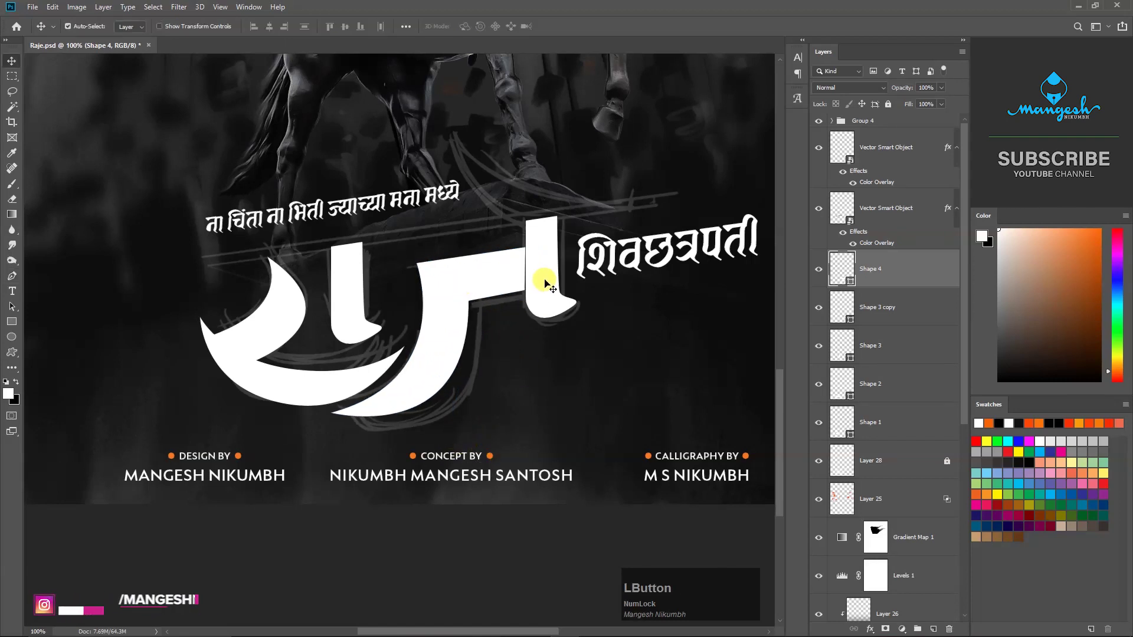
{"action": "left_click_drag", "start_coordinate": [550, 281], "coordinate": [533, 281]}
{"action": "key", "text": "p"}
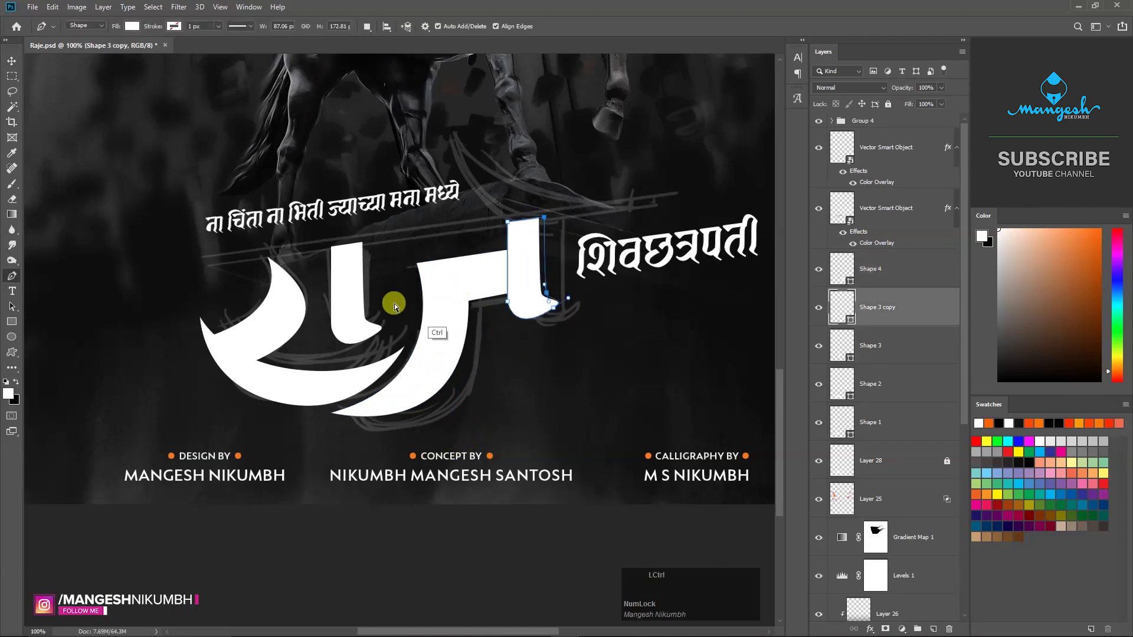
{"action": "left_click", "coordinate": [389, 334], "text": "ctrl"}
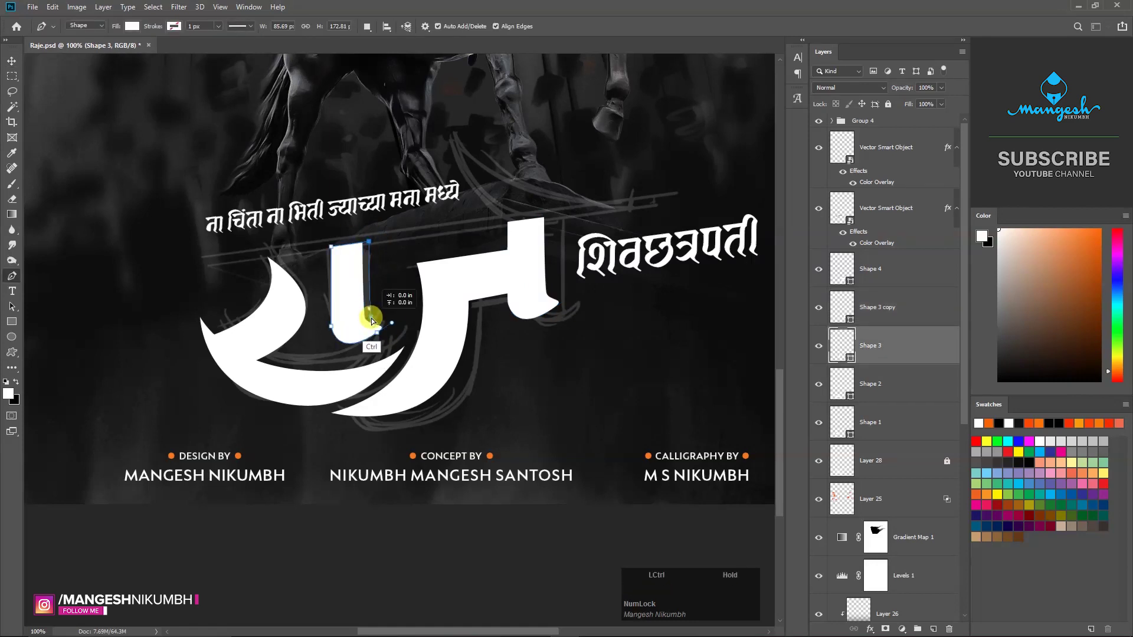
{"action": "key", "text": "v"}
Duplicate the crescent sweep, transform it into the top मात्रा stroke above the second stem and refine its curve.
{"action": "left_click_drag", "start_coordinate": [518, 350], "coordinate": [461, 370]}
{"action": "left_click_drag", "start_coordinate": [298, 440], "coordinate": [542, 243]}
{"action": "key", "text": "ctrl+t"}
{"action": "key", "text": "Return"}
{"action": "key", "text": "p"}
{"action": "left_click", "coordinate": [475, 260], "text": "ctrl"}
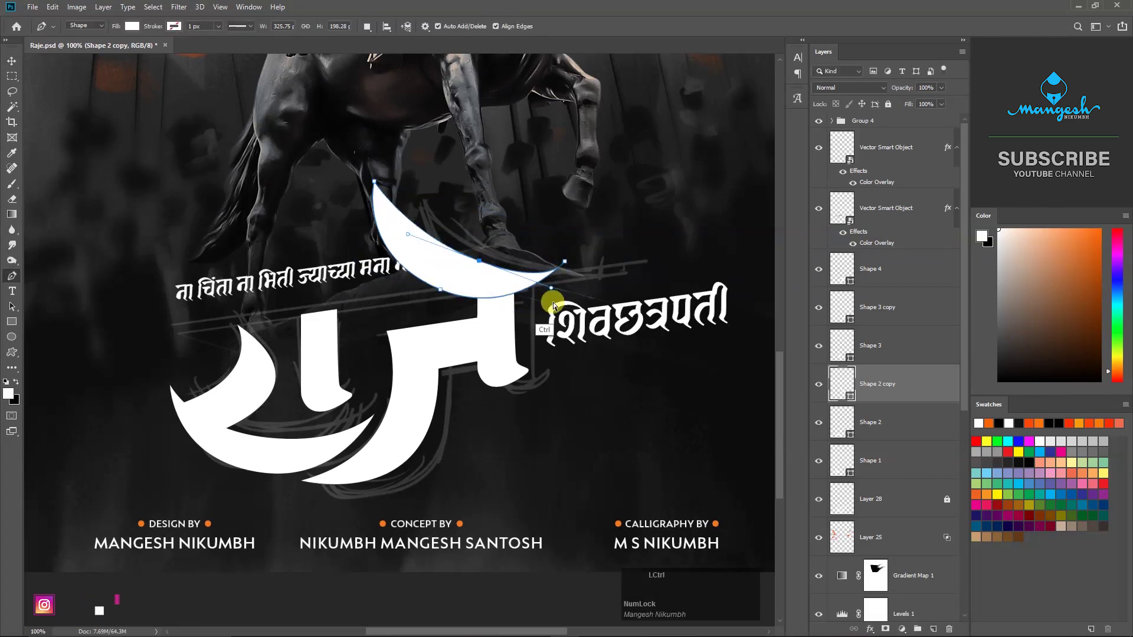
Move the small tagline clear of the top stroke and bring the शिवछत्रपती text closer to the last stem.
{"action": "key", "text": "v"}
{"action": "left_click_drag", "start_coordinate": [366, 271], "coordinate": [335, 292]}
{"action": "left_click_drag", "start_coordinate": [572, 318], "coordinate": [557, 327]}
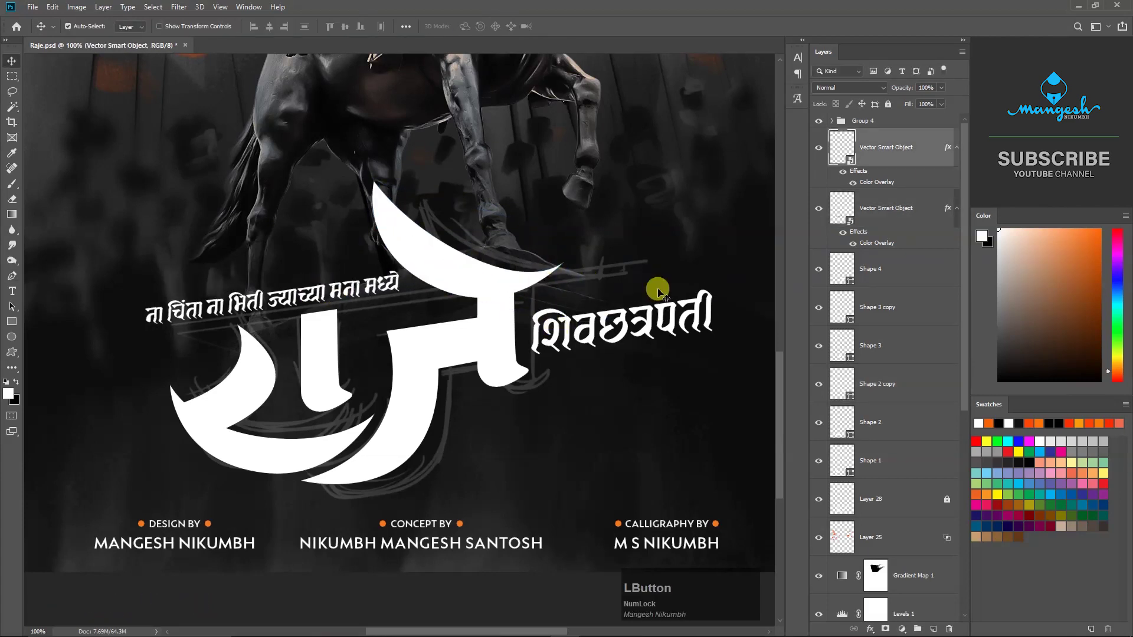
Hide the Layer 28 sketch to view the traced lettering on its own.
{"action": "left_click", "coordinate": [601, 275]}
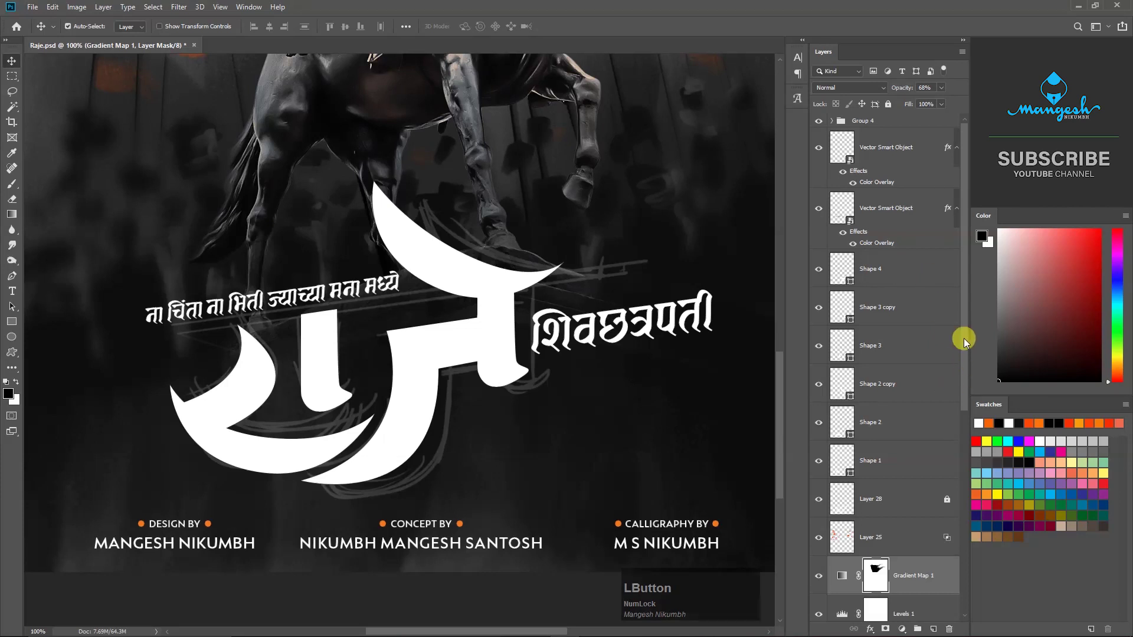
{"action": "left_click", "coordinate": [814, 500]}
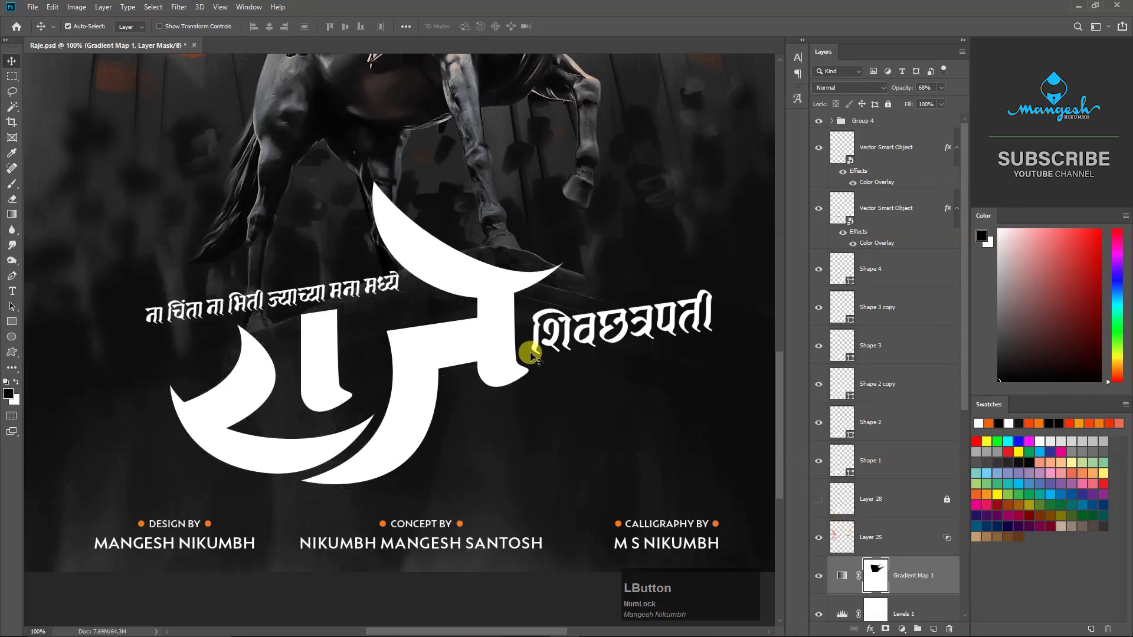
{"action": "key", "text": "ctrl+minus"}
{"action": "key", "text": "ctrl+minus"}
{"action": "key", "text": "ctrl+plus"}
Adjust the placement of the top stroke and the last stem to tighten the राजे lettering.
{"action": "left_click_drag", "start_coordinate": [372, 407], "coordinate": [400, 275]}
{"action": "left_click_drag", "start_coordinate": [435, 438], "coordinate": [412, 443]}
{"action": "key", "text": "ctrl+z"}
{"action": "key", "text": "alt+bracketleft"}
{"action": "key", "text": "alt+bracketleft"}
{"action": "key", "text": "alt+bracketleft"}
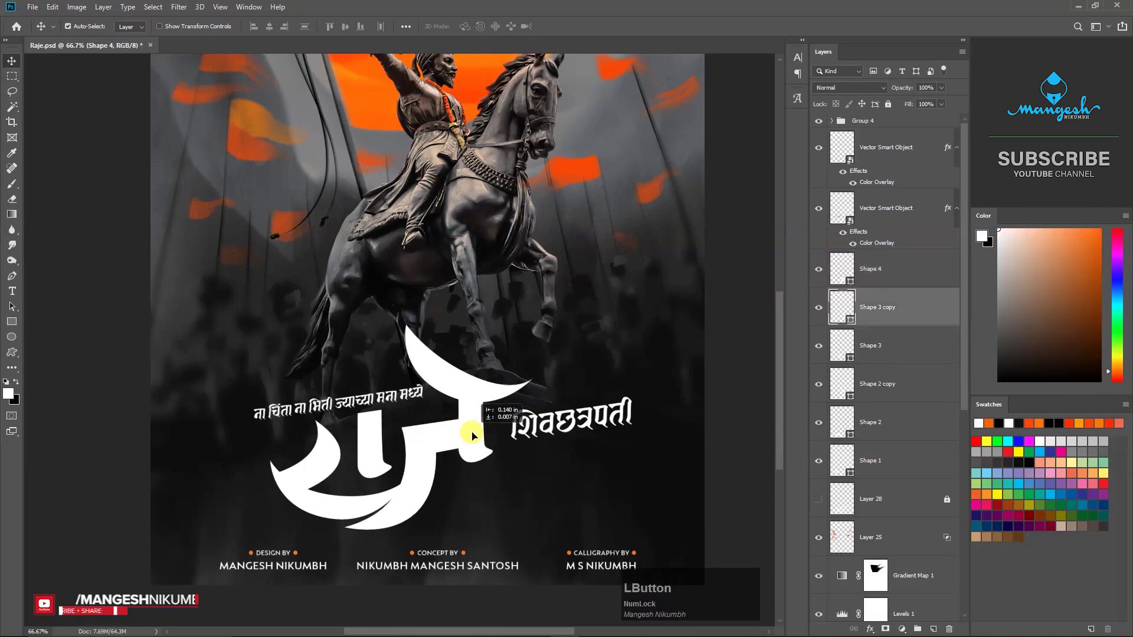
Reshape the curve of the crescent sweep under the first letter.
{"action": "key", "text": "p"}
{"action": "left_click_drag", "start_coordinate": [336, 496], "coordinate": [322, 518]}
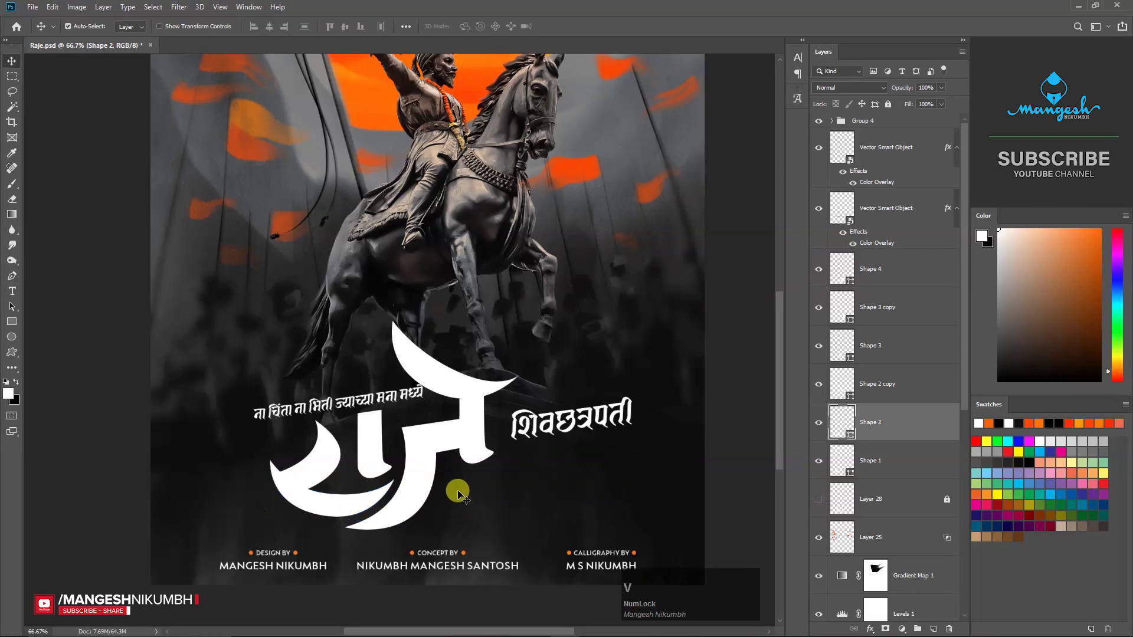
{"action": "key", "text": "alt+bracketright"}
Nudge the tagline closer to the title and place the शिवछत्रपती text below the foot of the last stem.
{"action": "key", "text": "v"}
{"action": "left_click_drag", "start_coordinate": [414, 394], "coordinate": [402, 401]}
{"action": "left_click_drag", "start_coordinate": [603, 417], "coordinate": [534, 474]}
Group the title shapes, add both text smart objects to the group and toggle its visibility to check it.
{"action": "left_click", "coordinate": [874, 268]}
{"action": "left_click", "coordinate": [875, 463], "text": "shift"}
{"action": "key", "text": "ctrl+g"}
{"action": "left_click", "coordinate": [826, 260]}
{"action": "left_click", "coordinate": [826, 260]}
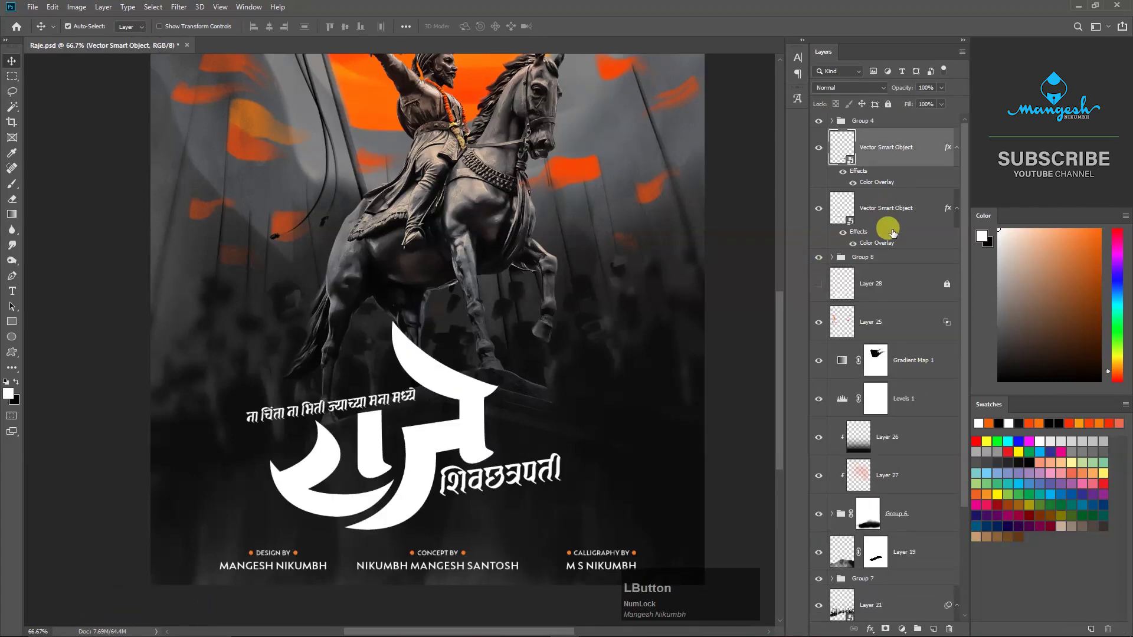
{"action": "left_click_drag", "start_coordinate": [887, 218], "coordinate": [877, 257]}
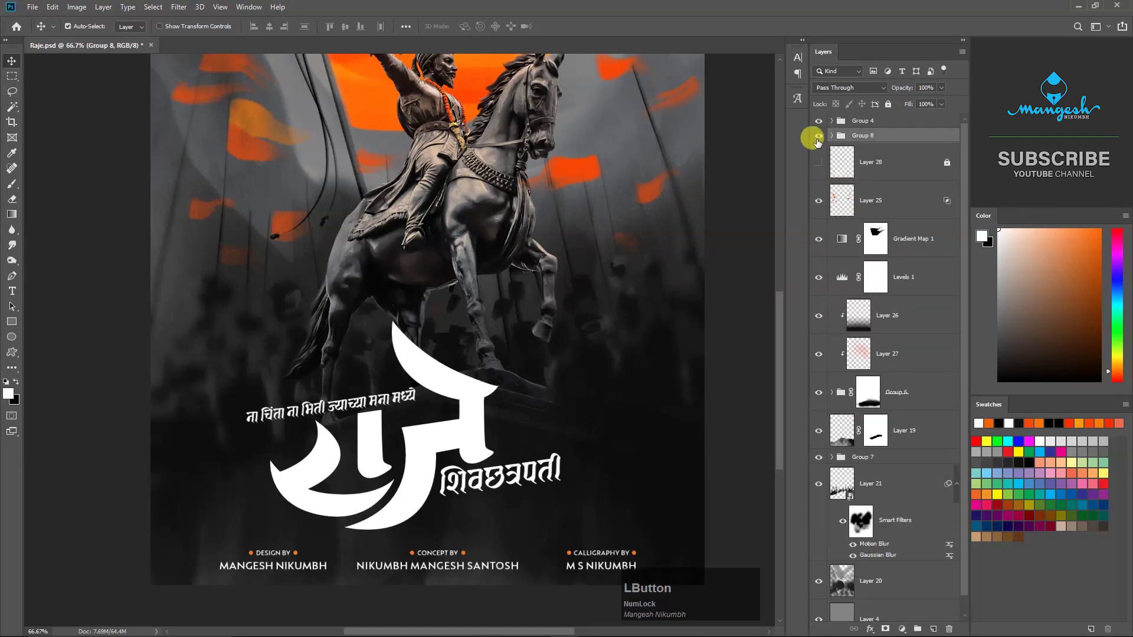
{"action": "left_click", "coordinate": [818, 137]}
{"action": "left_click", "coordinate": [818, 137]}
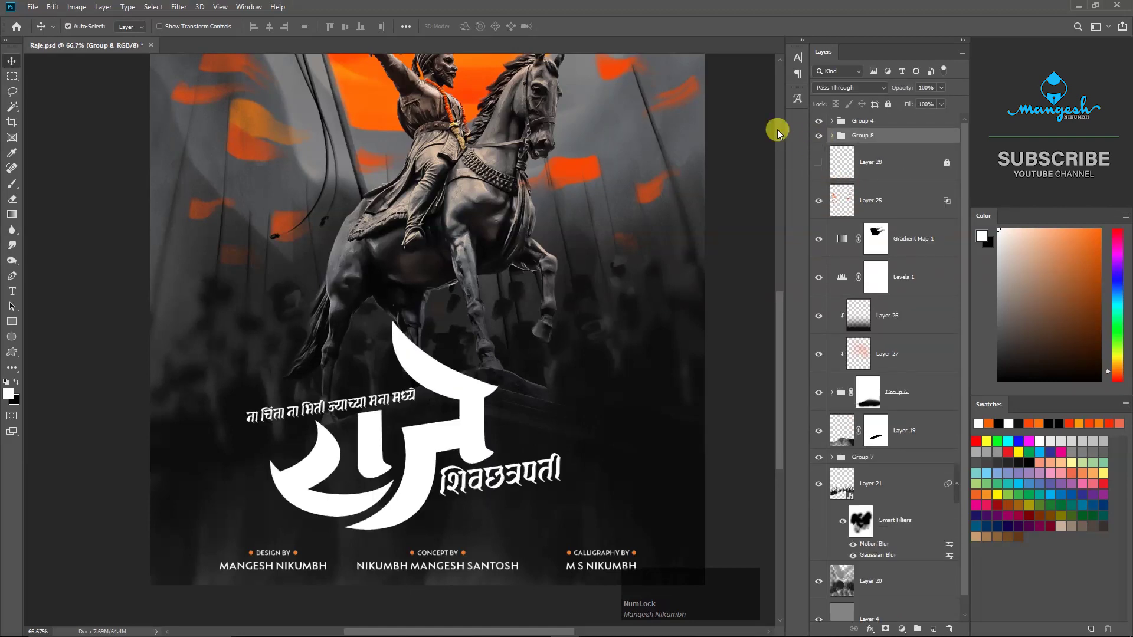
Scale up the whole title group slightly and reposition it beneath the horse.
{"action": "key", "text": "ctrl+0"}
{"action": "key", "text": "ctrl+a"}
{"action": "key", "text": "ctrl+t"}
{"action": "left_click_drag", "start_coordinate": [502, 425], "coordinate": [531, 407]}
{"action": "left_click_drag", "start_coordinate": [499, 442], "coordinate": [463, 450]}
{"action": "key", "text": "KP_Enter"}
{"action": "left_click", "coordinate": [667, 447]}
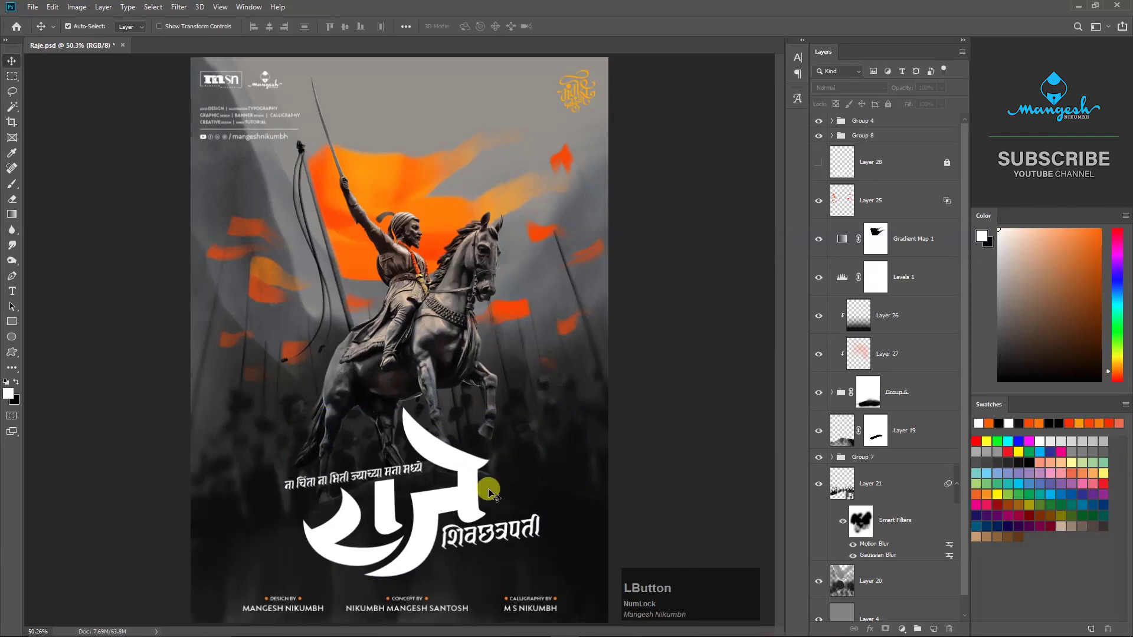
Add a new layer above Group 8, clip it to the group and check the group's visibility.
{"action": "left_click", "coordinate": [864, 136]}
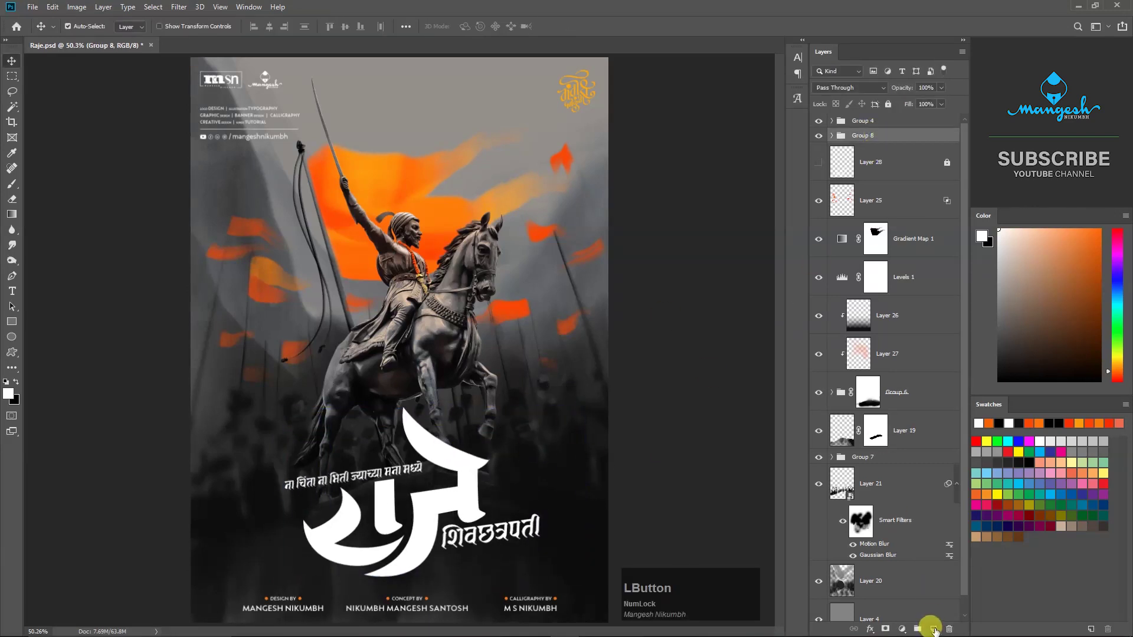
{"action": "left_click", "coordinate": [934, 629]}
{"action": "right_click", "coordinate": [905, 147]}
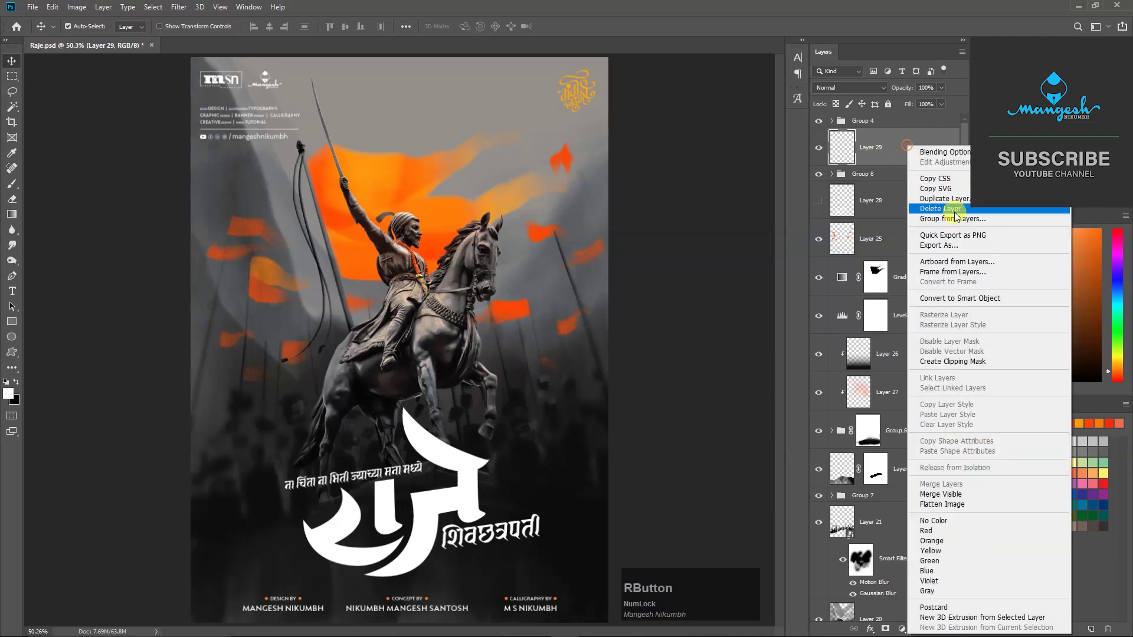
{"action": "left_click", "coordinate": [940, 363]}
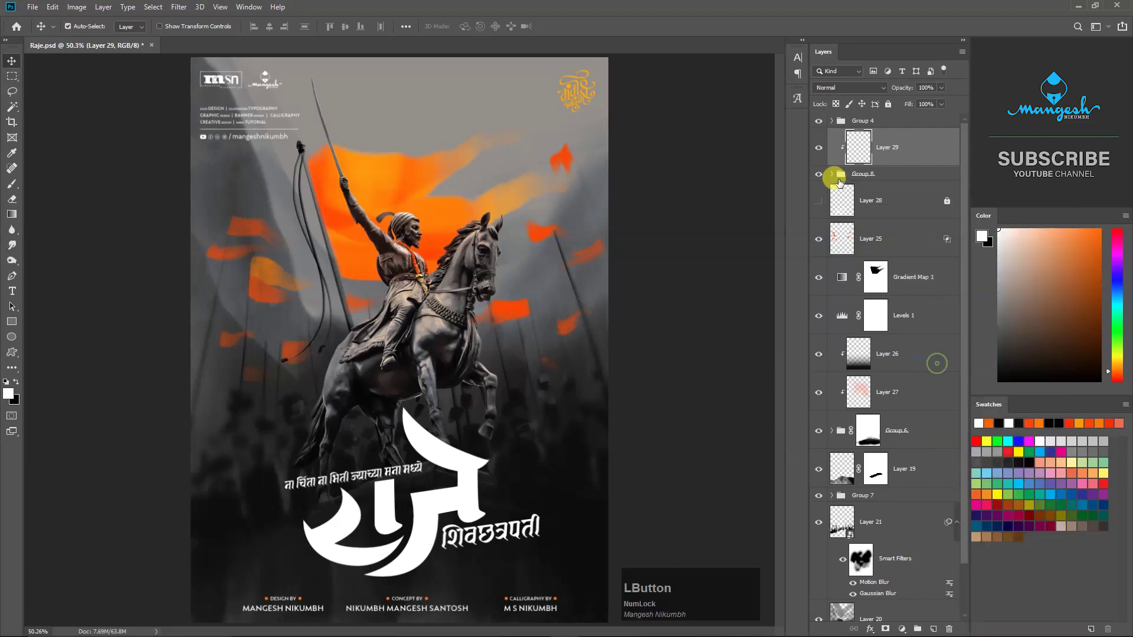
{"action": "left_click", "coordinate": [818, 174]}
{"action": "left_click", "coordinate": [818, 174]}
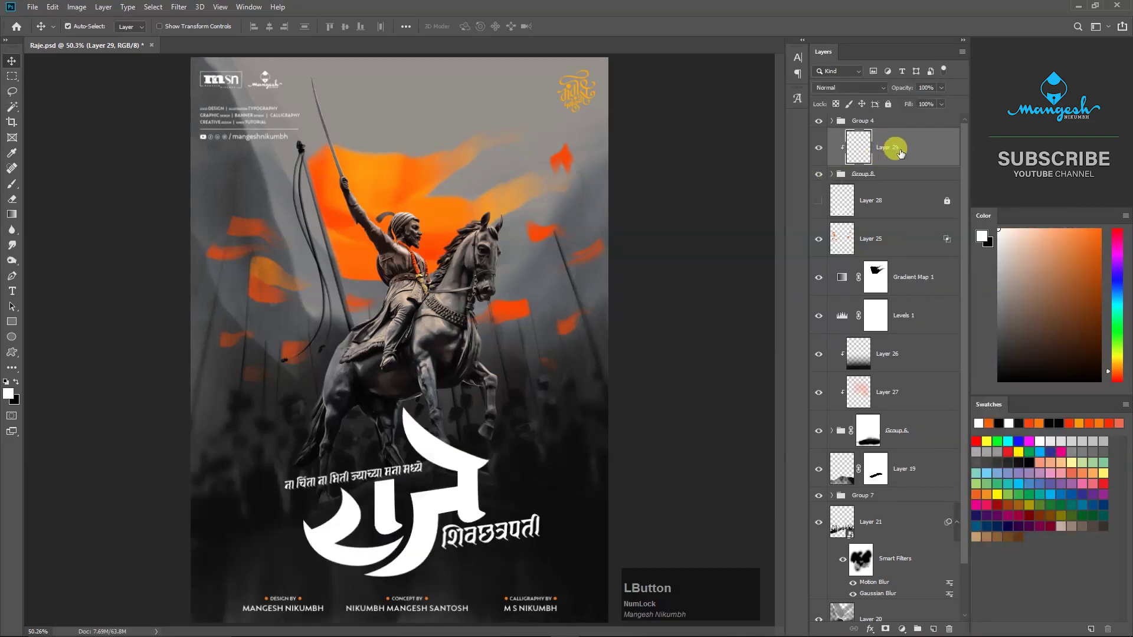
Choose a textured brush at 1500 px and sample the light orange from the large flag.
{"action": "key", "text": "b"}
{"action": "right_click", "coordinate": [430, 293]}
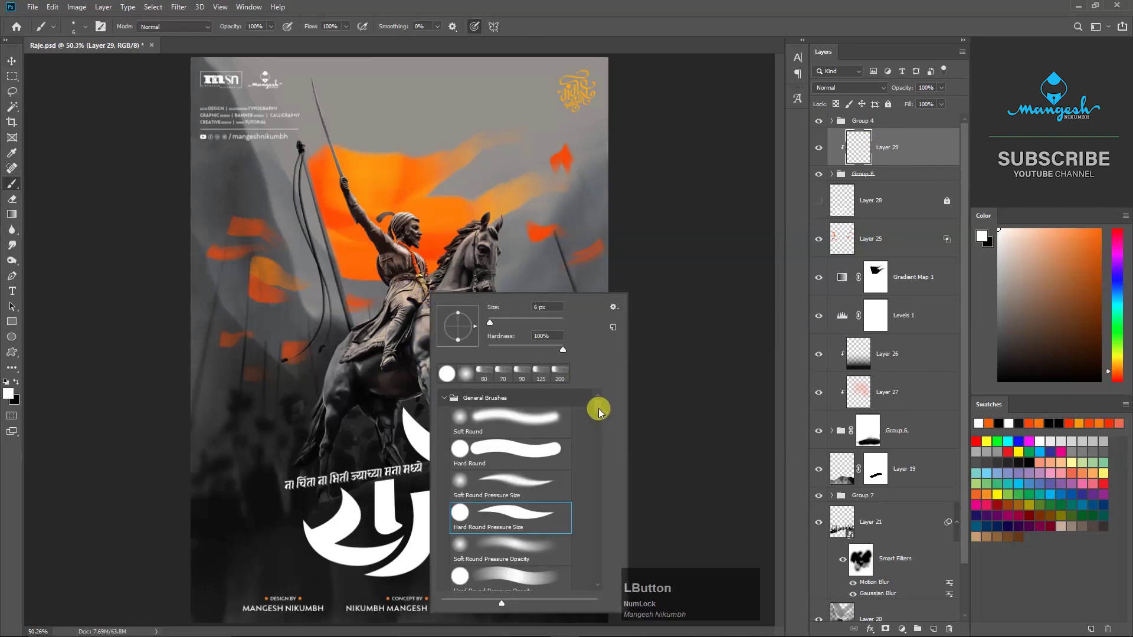
{"action": "left_click_drag", "start_coordinate": [598, 410], "coordinate": [600, 595]}
{"action": "mouse_move", "coordinate": [599, 555]}
{"action": "left_mouse_down"}
{"action": "mouse_move", "coordinate": [597, 543]}
{"action": "mouse_move", "coordinate": [538, 546]}
{"action": "left_mouse_up"}
{"action": "key", "text": "Return"}
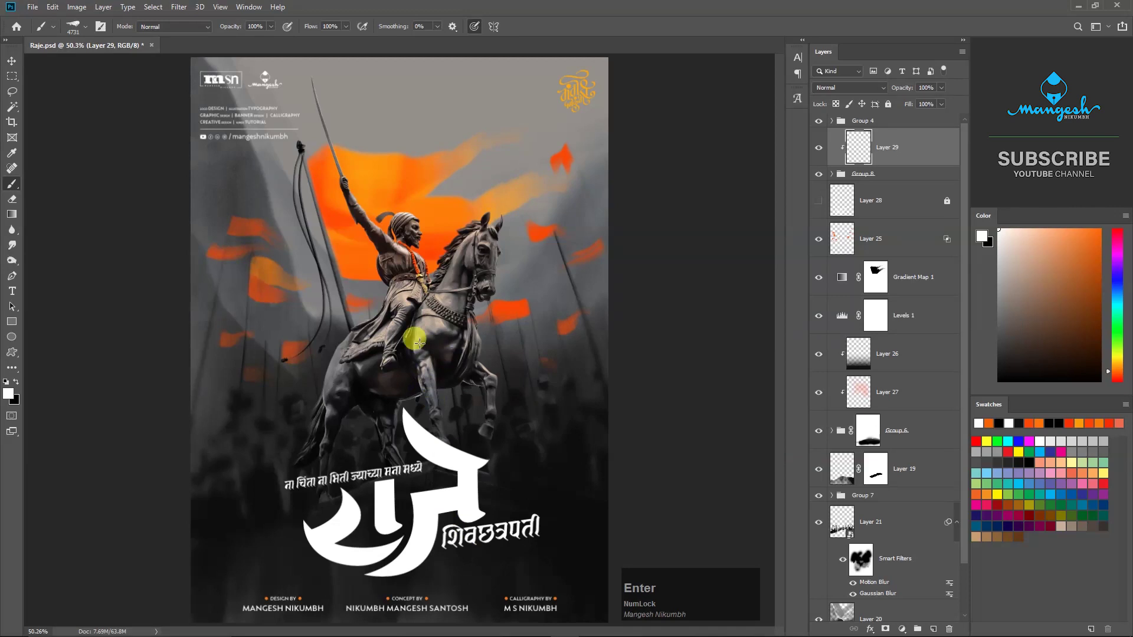
{"action": "left_click", "coordinate": [384, 177], "text": "alt"}
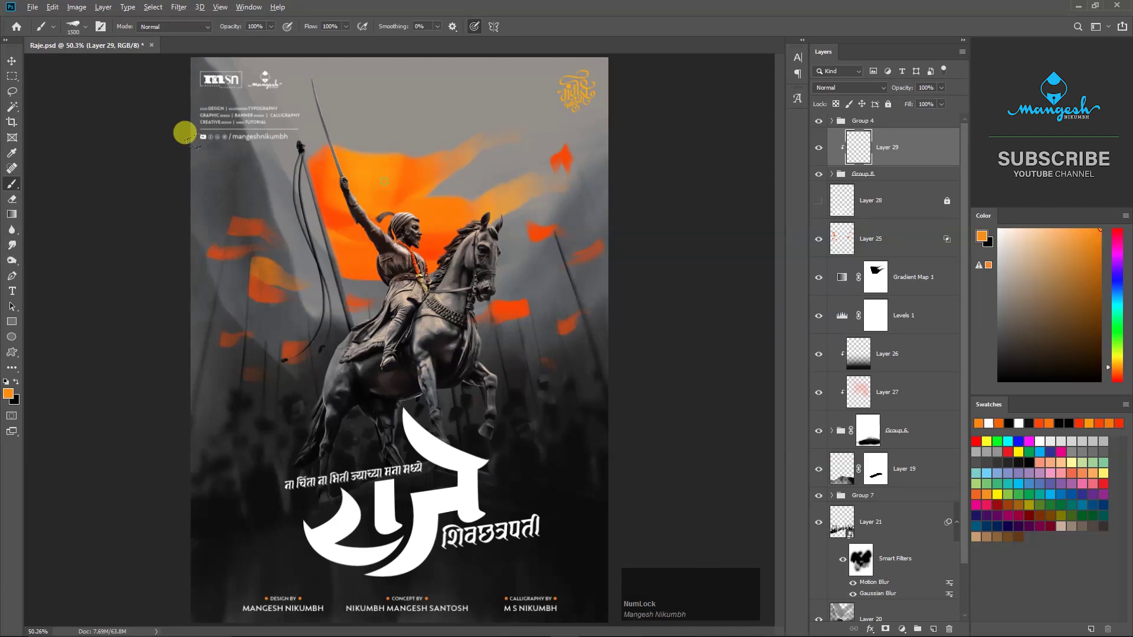
Paint light orange texture across the lower part of the title lettering on Layer 29.
{"action": "left_click", "coordinate": [175, 396]}
{"action": "key", "text": "ctrl+z"}
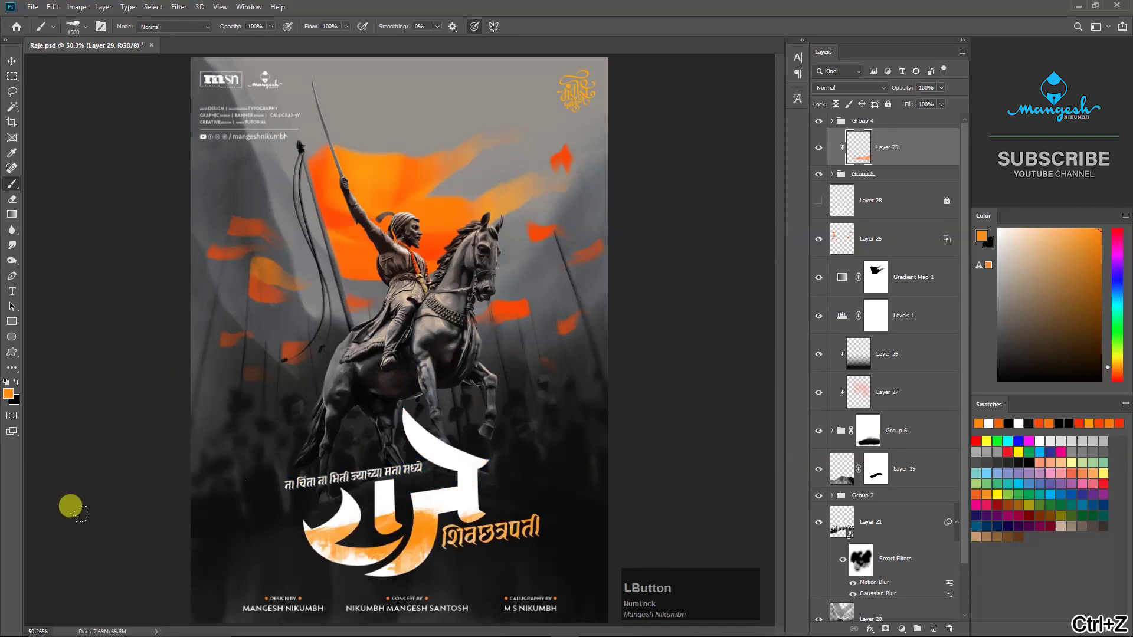
{"action": "left_click", "coordinate": [207, 322]}
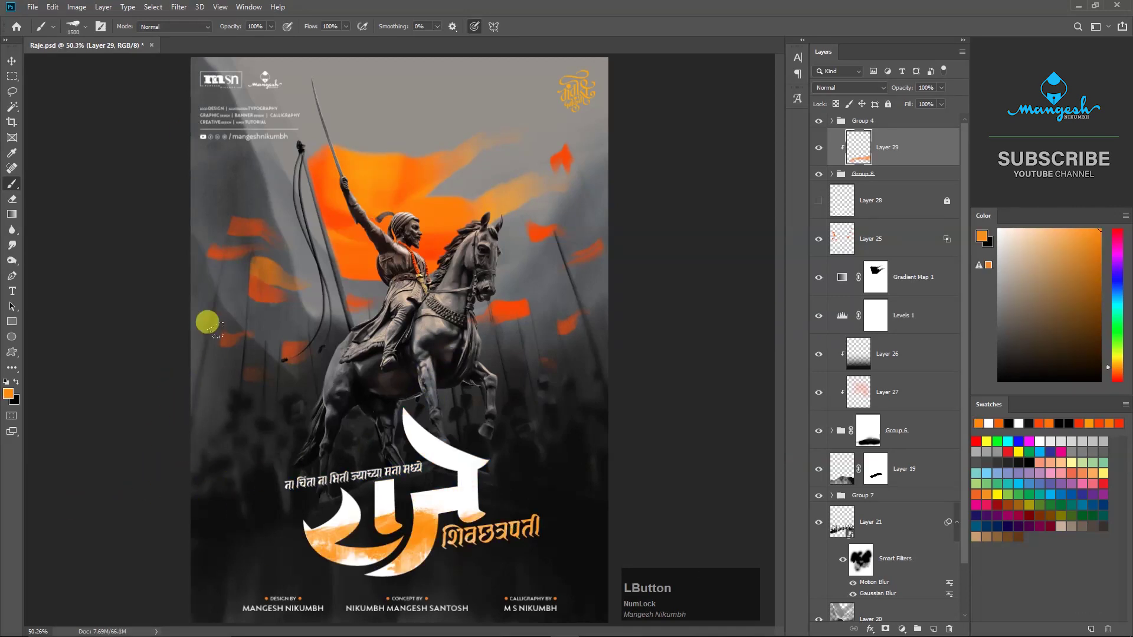
Paint the flag's deeper orange over the upper and right strokes and white over the left part of the title.
{"action": "left_click", "coordinate": [334, 218], "text": "alt"}
{"action": "left_click", "coordinate": [194, 372]}
{"action": "key", "text": "ctrl+z"}
{"action": "left_click", "coordinate": [90, 420]}
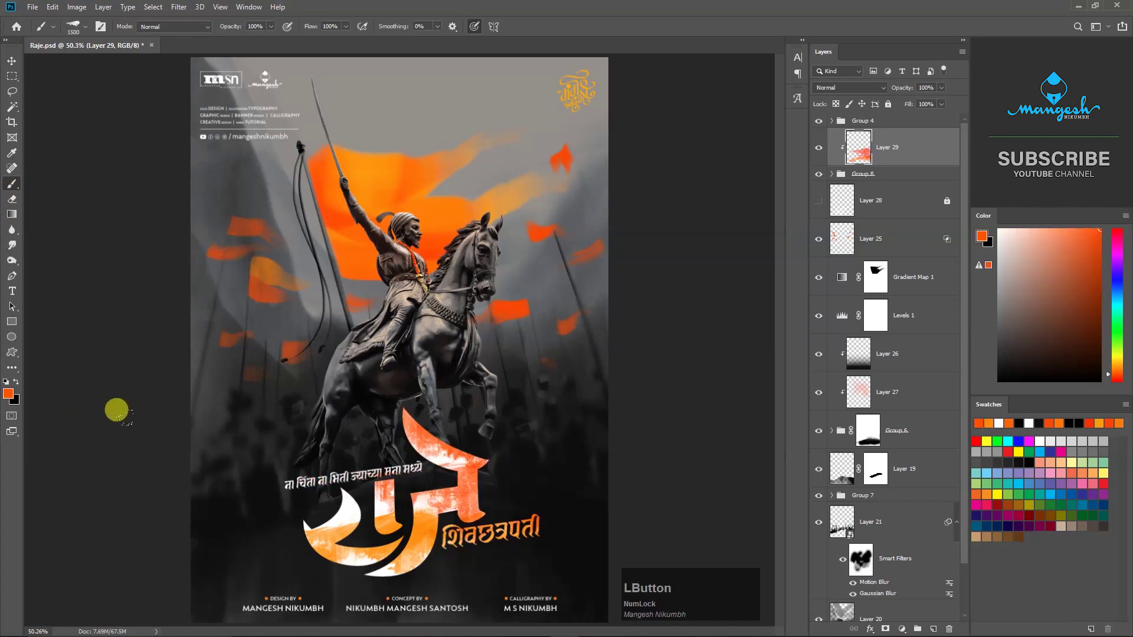
{"action": "left_click", "coordinate": [1031, 420]}
{"action": "left_click_drag", "start_coordinate": [34, 412], "coordinate": [50, 454]}
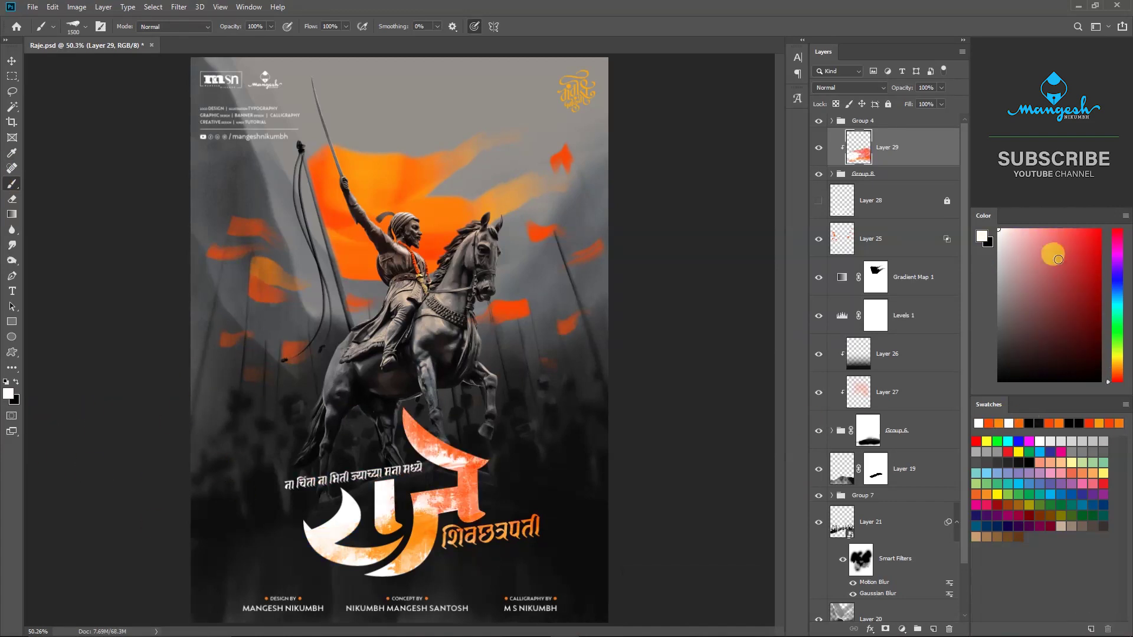
Apply a Levels adjustment to Layer 29 to intensify the painted title colors.
{"action": "key", "text": "ctrl+l"}
{"action": "left_click_drag", "start_coordinate": [767, 334], "coordinate": [815, 337]}
{"action": "key", "text": "Return"}
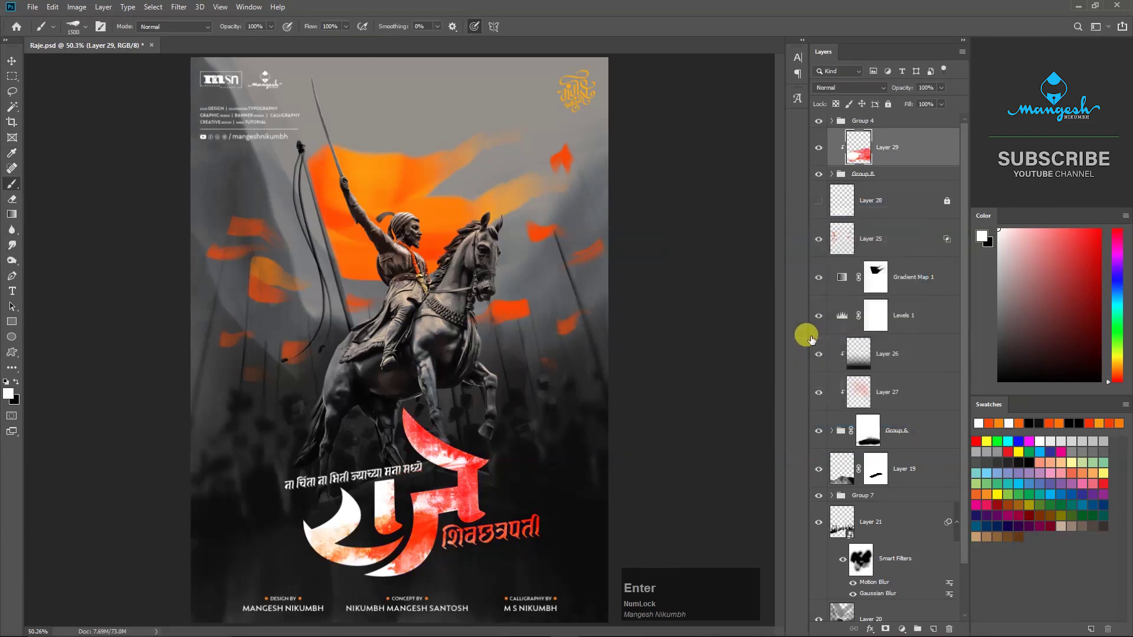
Add an Inner Bevel, Chisel Hard effect to the title lettering group with depth 438% and size 5 px.
{"action": "key", "text": "v"}
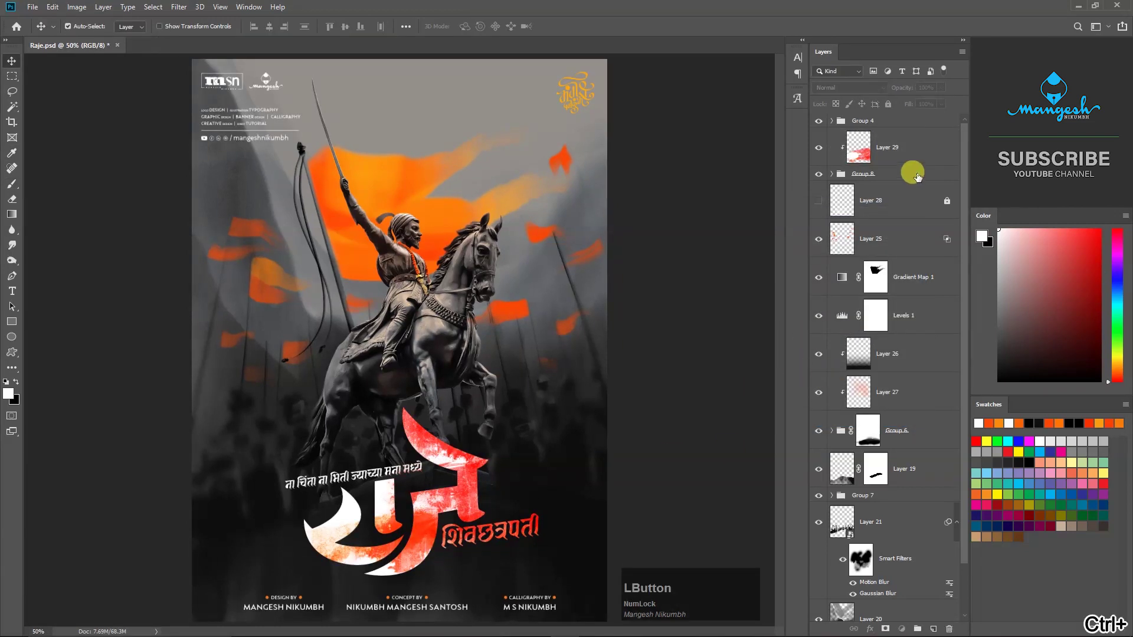
{"action": "left_click", "coordinate": [921, 175]}
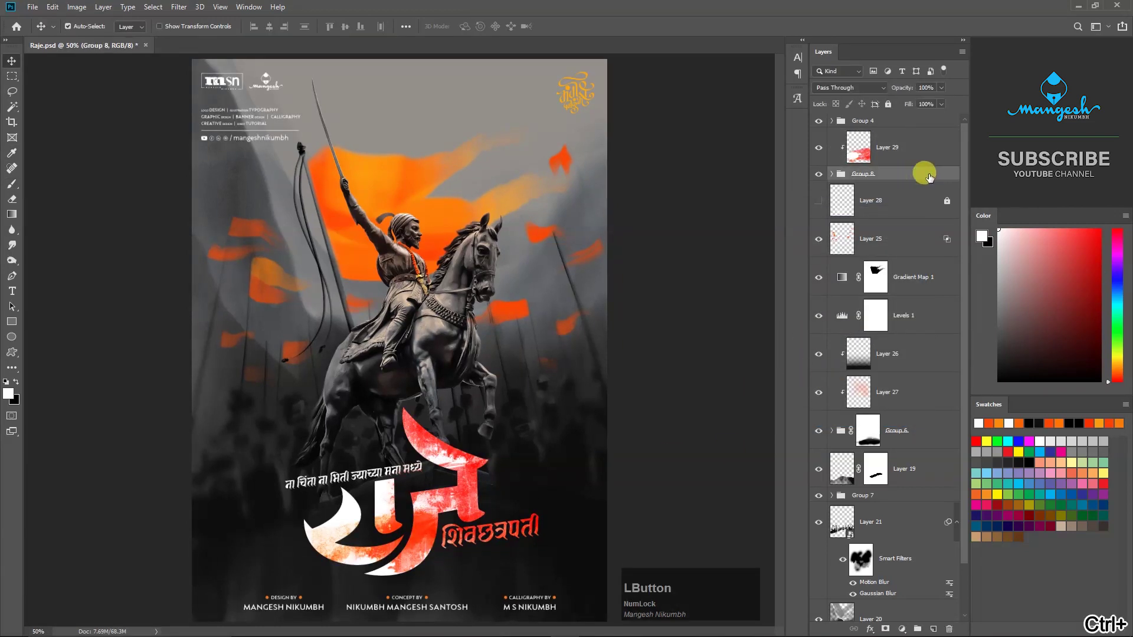
{"action": "double_click", "coordinate": [897, 175]}
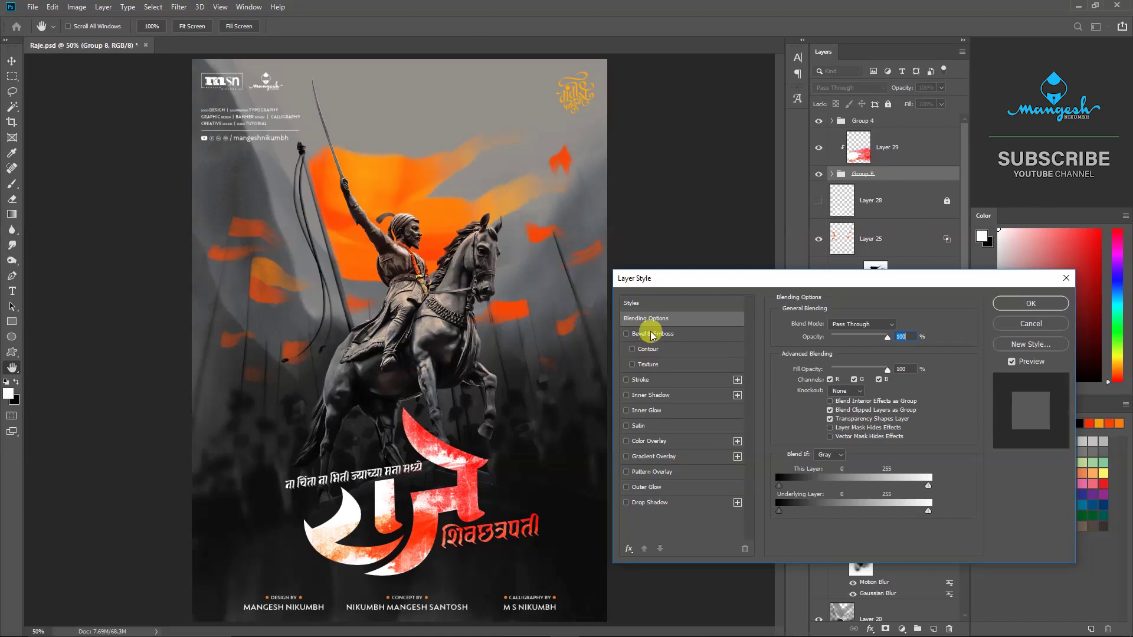
{"action": "left_click", "coordinate": [652, 334]}
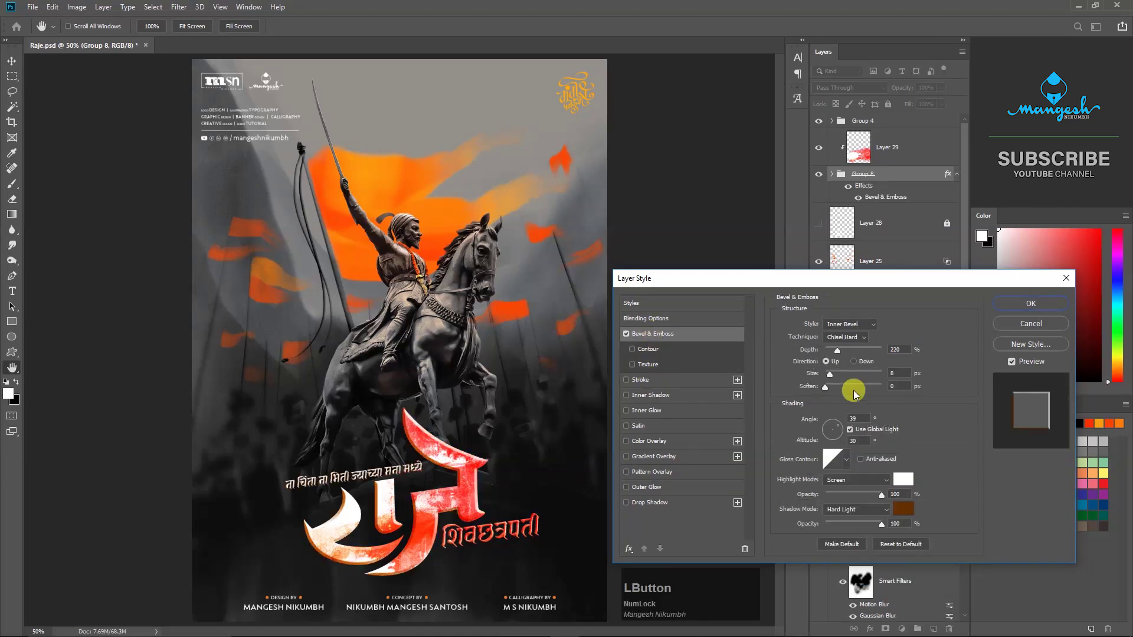
{"action": "left_click_drag", "start_coordinate": [837, 351], "coordinate": [852, 358]}
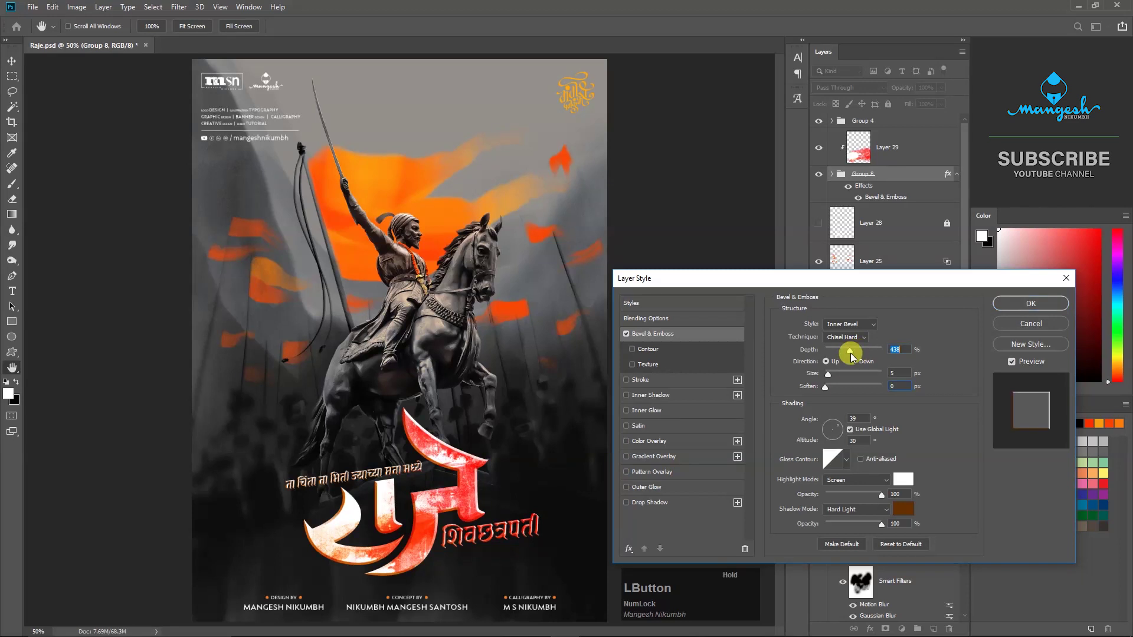
Apply a curved gloss contour preset to the title group's bevel and set its direction to Down.
{"action": "left_click", "coordinate": [846, 461]}
{"action": "left_click", "coordinate": [832, 506]}
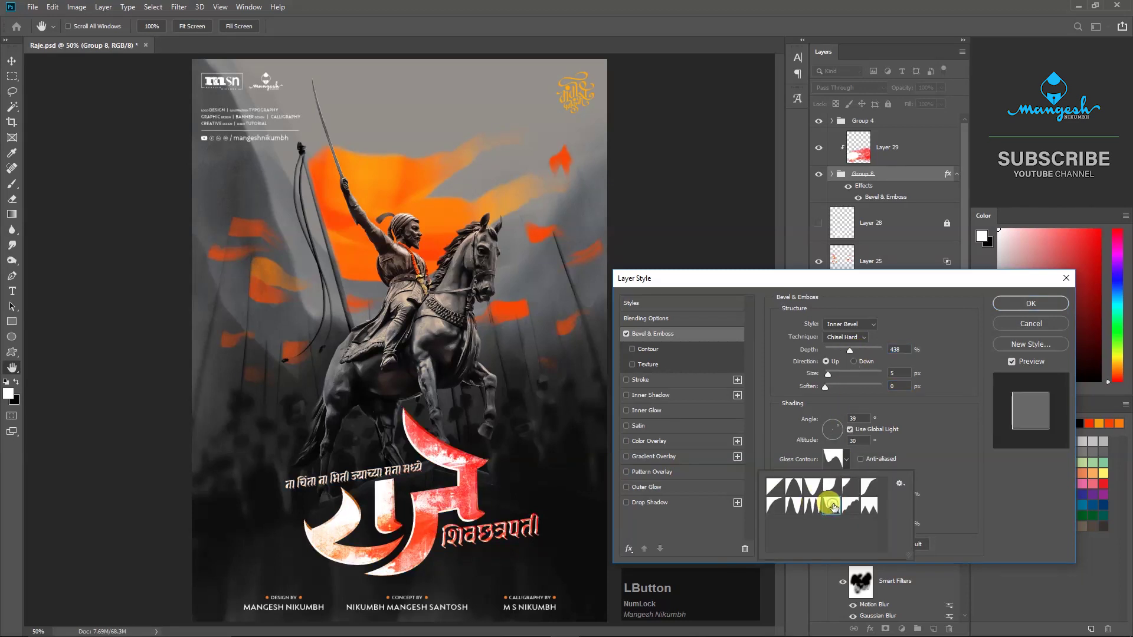
{"action": "left_click", "coordinate": [948, 390]}
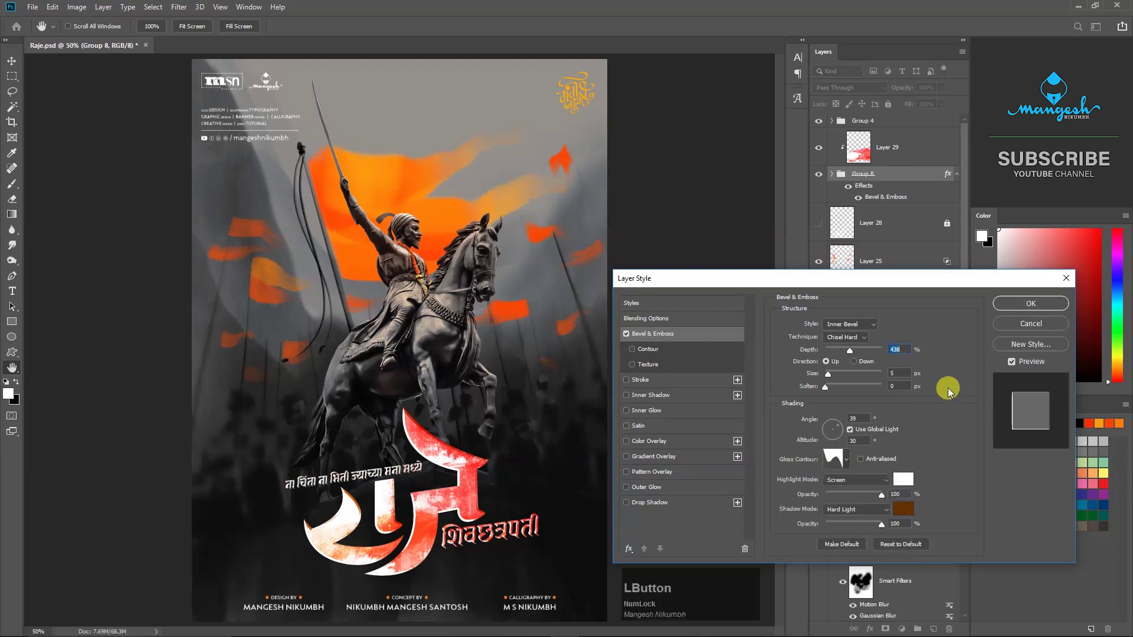
{"action": "left_click", "coordinate": [854, 362]}
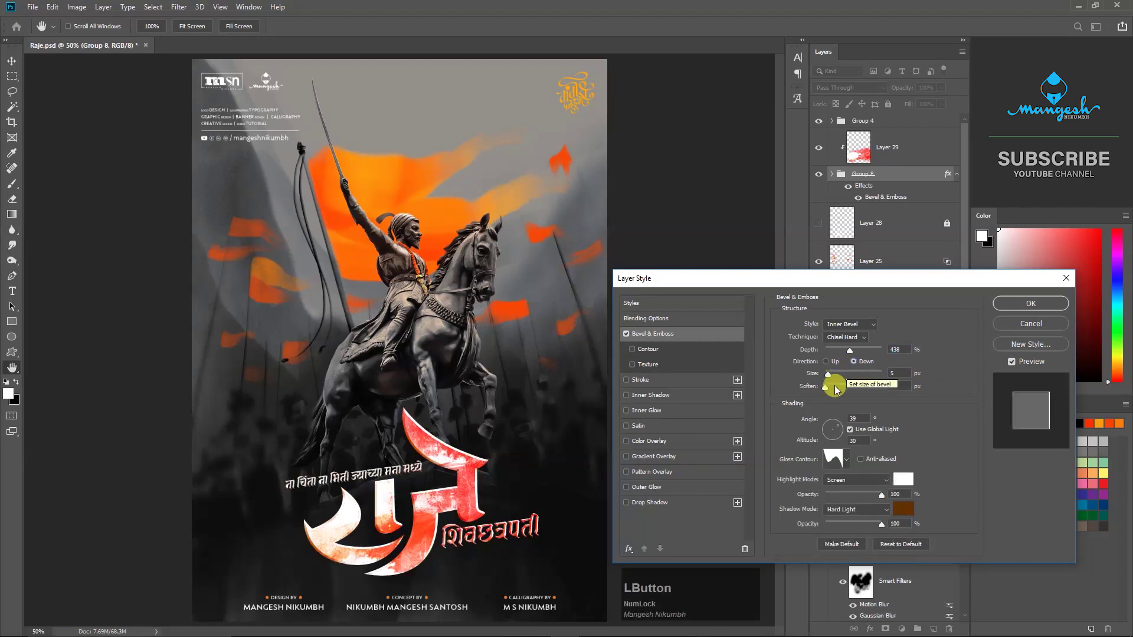
Try several other gloss contour presets on the title group's bevel shading.
{"action": "left_click", "coordinate": [848, 465]}
{"action": "left_click", "coordinate": [811, 507]}
{"action": "left_click", "coordinate": [847, 506]}
{"action": "left_click", "coordinate": [796, 505]}
{"action": "left_click", "coordinate": [865, 506]}
{"action": "left_click", "coordinate": [792, 507]}
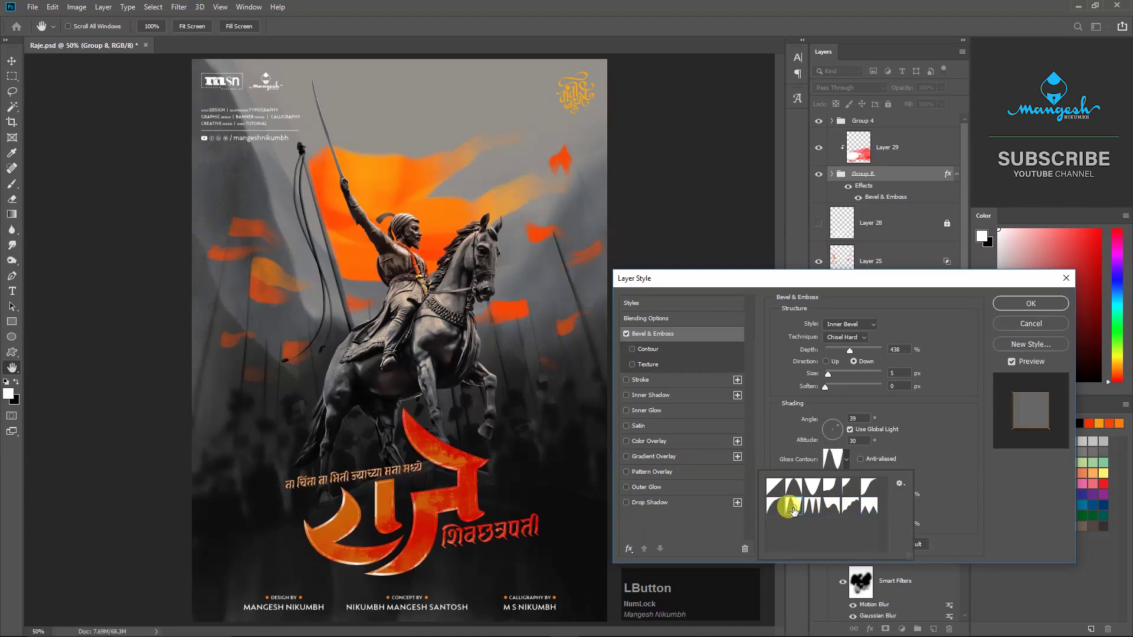
Enable Contour for the title's bevel, compare several contour presets at 100% range, and apply the layer style.
{"action": "left_click", "coordinate": [648, 349]}
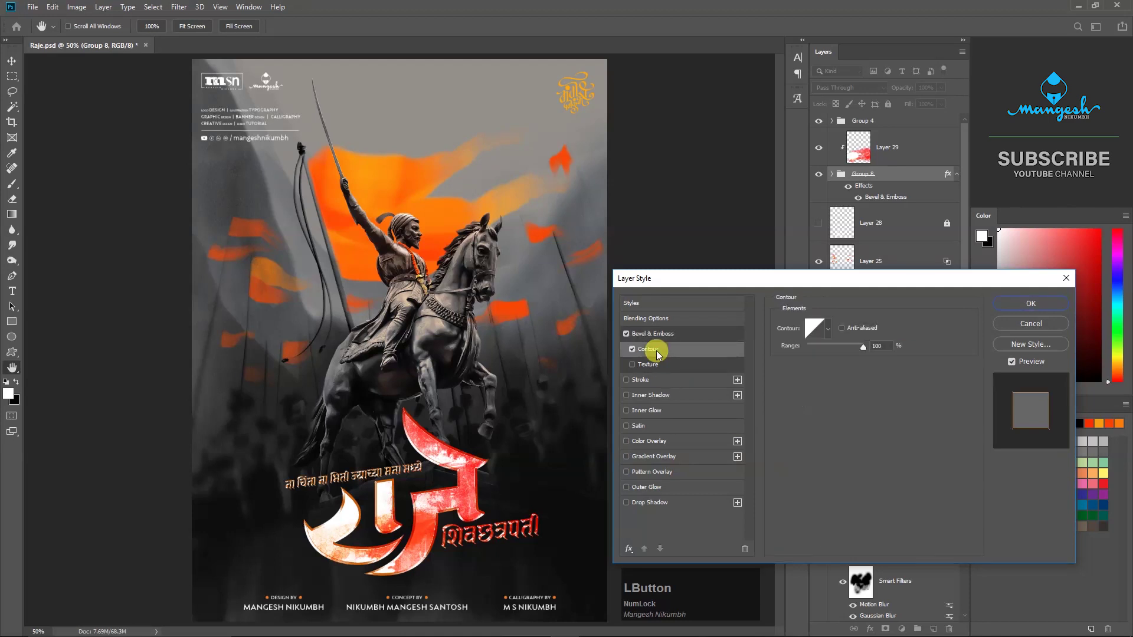
{"action": "left_click", "coordinate": [832, 330]}
{"action": "left_click", "coordinate": [841, 378]}
{"action": "left_click", "coordinate": [756, 376]}
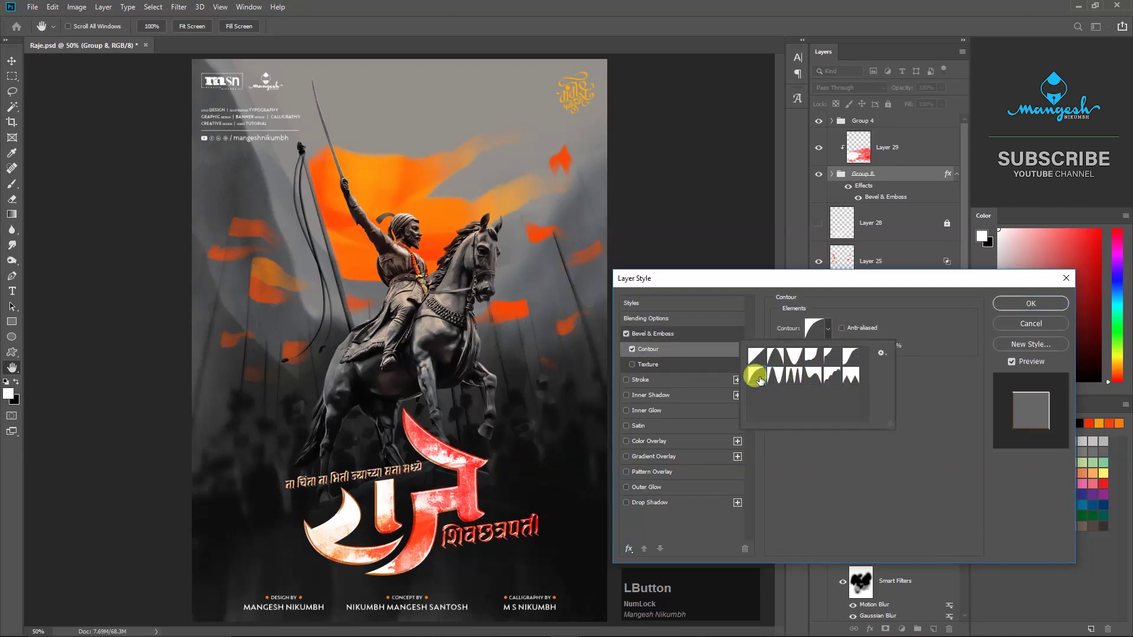
{"action": "left_click", "coordinate": [850, 376]}
{"action": "left_click", "coordinate": [779, 357]}
{"action": "left_click", "coordinate": [797, 357]}
{"action": "left_click", "coordinate": [833, 357]}
{"action": "left_click", "coordinate": [855, 361]}
{"action": "left_click", "coordinate": [754, 373]}
{"action": "left_click", "coordinate": [847, 359]}
{"action": "left_click", "coordinate": [678, 357]}
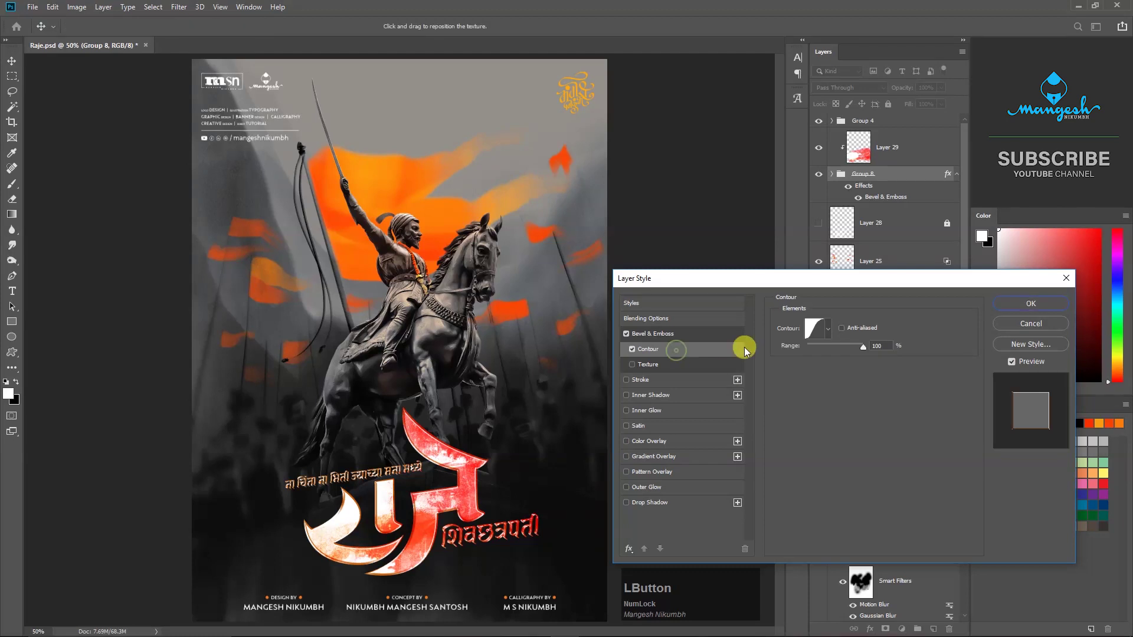
{"action": "left_click", "coordinate": [1029, 304]}
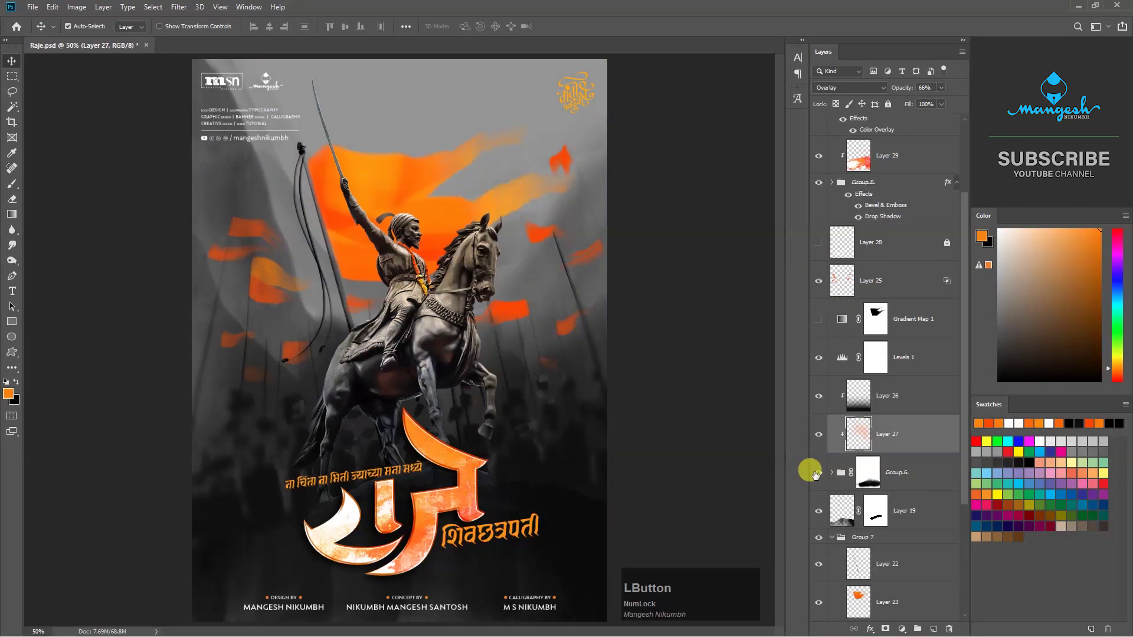
Add a Brightness/Contrast adjustment clipped to Group 6 of the statue and compare the poster with and without it.
{"action": "left_click", "coordinate": [896, 472]}
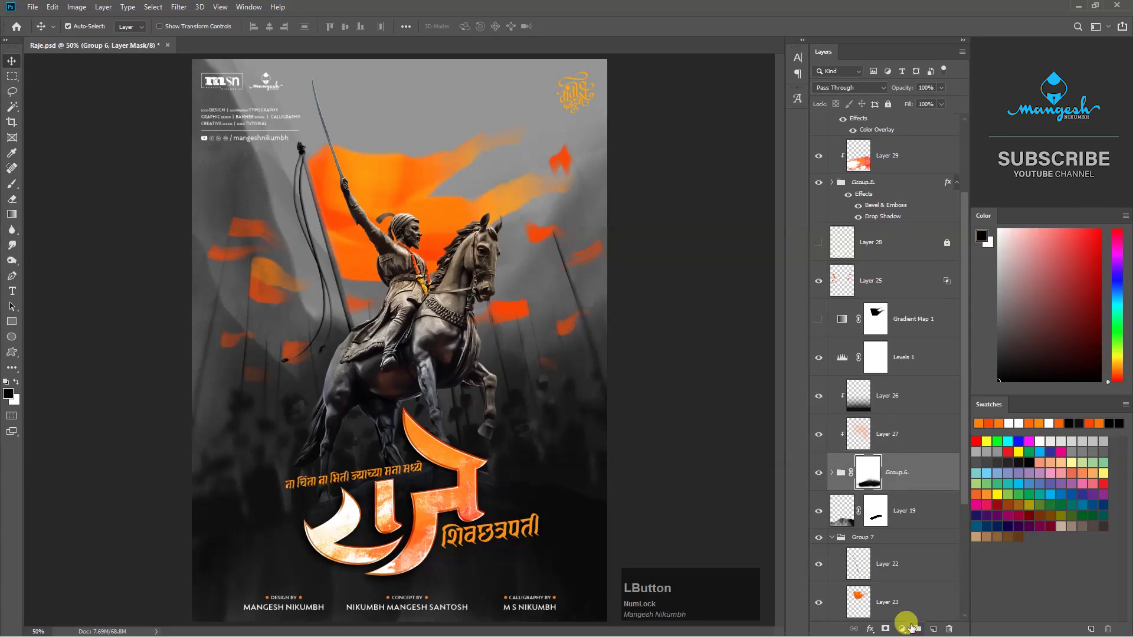
{"action": "left_click", "coordinate": [902, 630]}
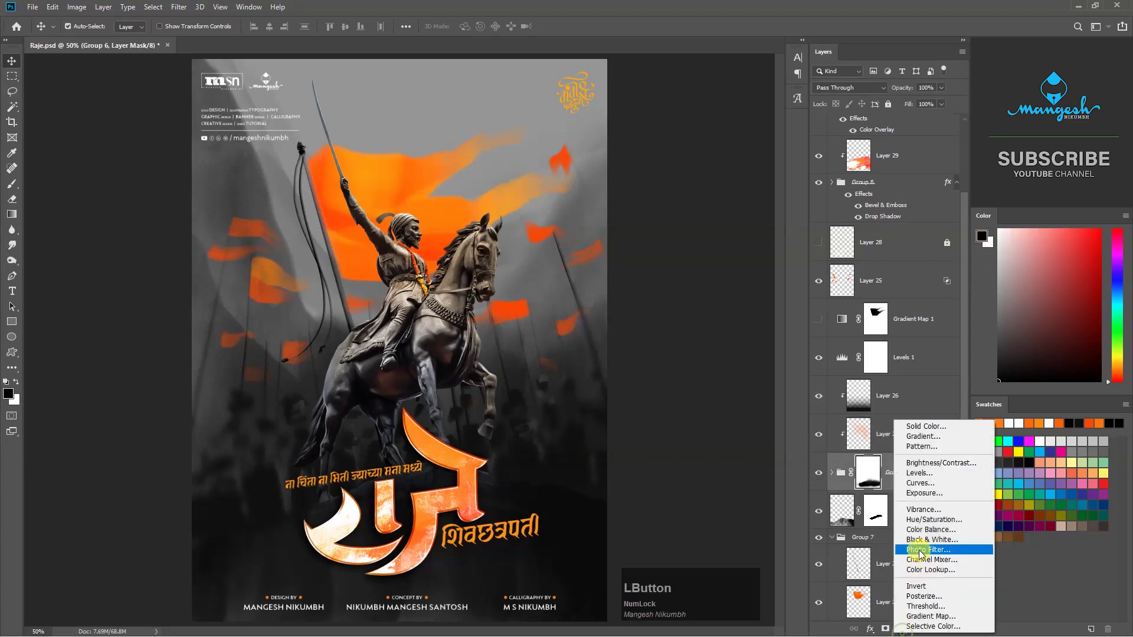
{"action": "left_click", "coordinate": [929, 464]}
{"action": "left_click_drag", "start_coordinate": [720, 305], "coordinate": [723, 334]}
{"action": "left_click", "coordinate": [798, 225]}
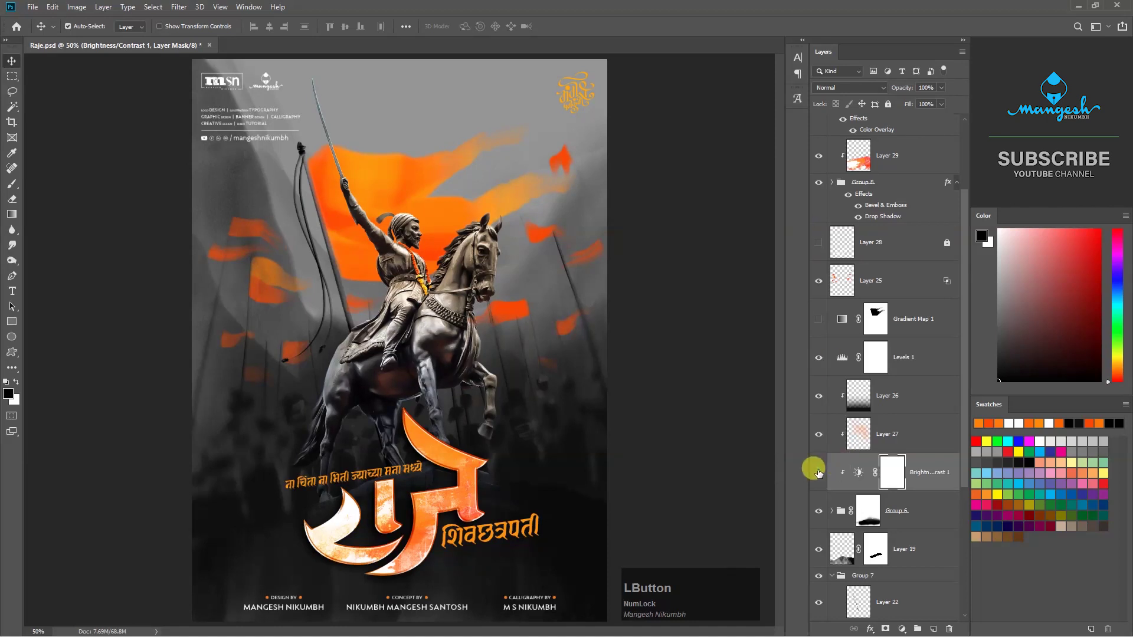
{"action": "left_click", "coordinate": [819, 472]}
{"action": "left_click", "coordinate": [819, 472]}
Apply a yellow-orange Color Overlay to Layer 29 in Normal mode at 100% opacity.
{"action": "left_click", "coordinate": [888, 156]}
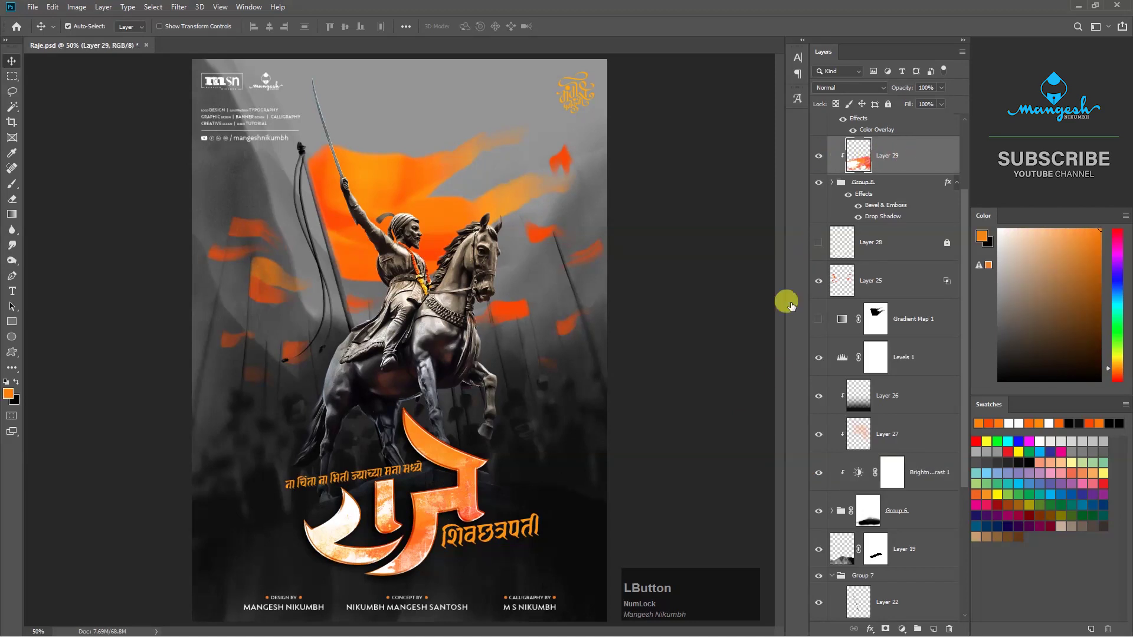
{"action": "double_click", "coordinate": [908, 167]}
{"action": "left_click", "coordinate": [664, 443]}
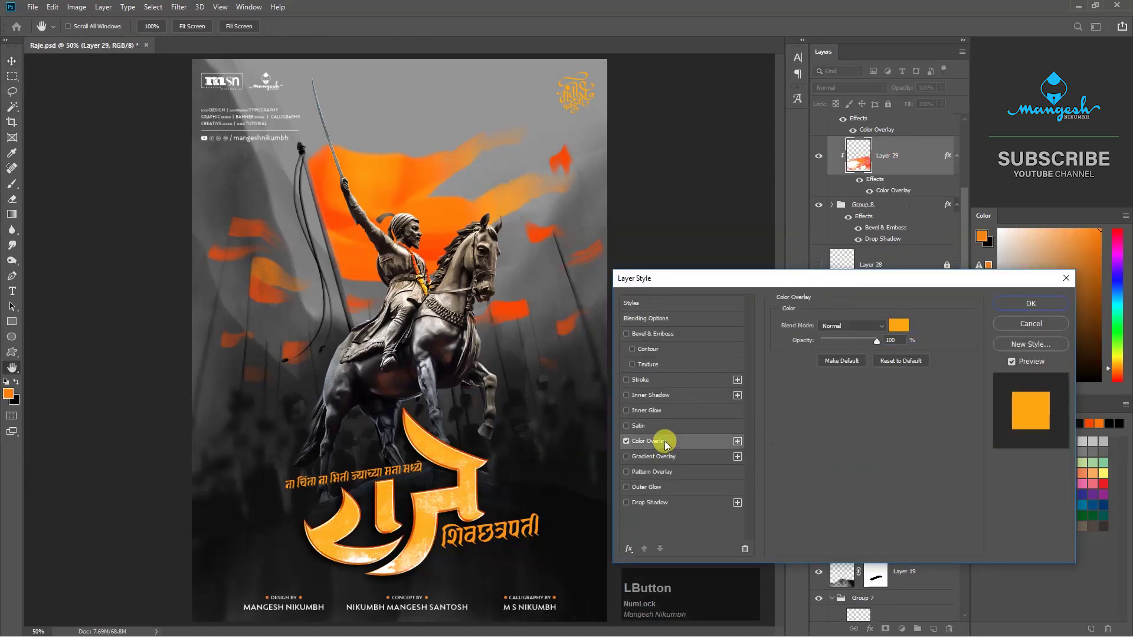
{"action": "left_click", "coordinate": [1013, 302]}
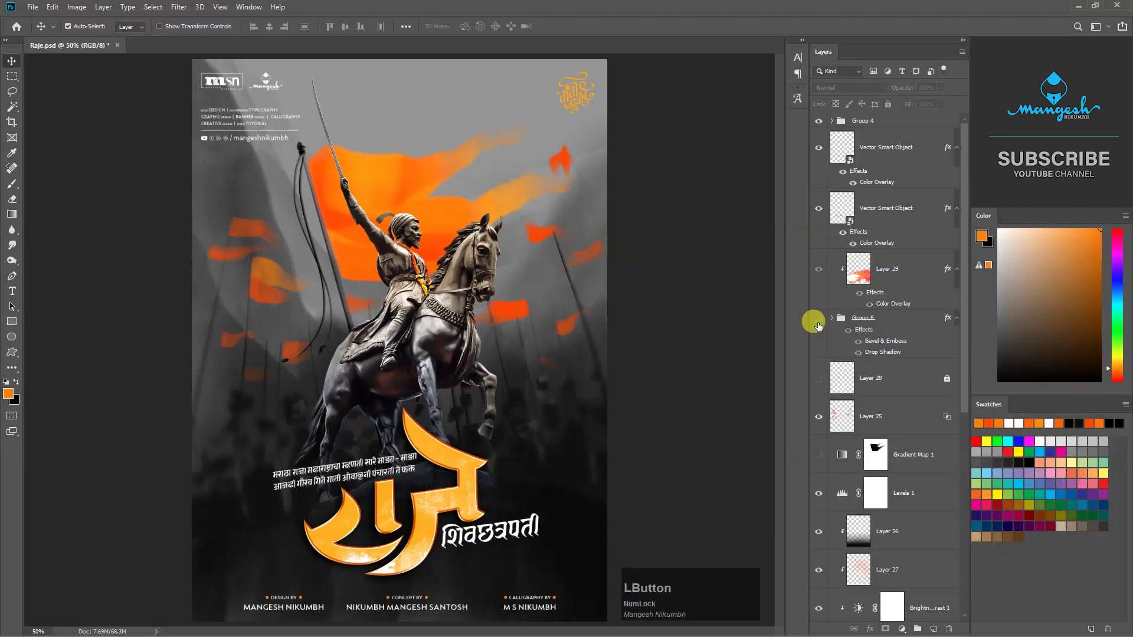
Draw a narrow vertical bar about 30 × 440 px beside the title, inside Group 8 above Shape 4.
{"action": "left_click", "coordinate": [817, 322]}
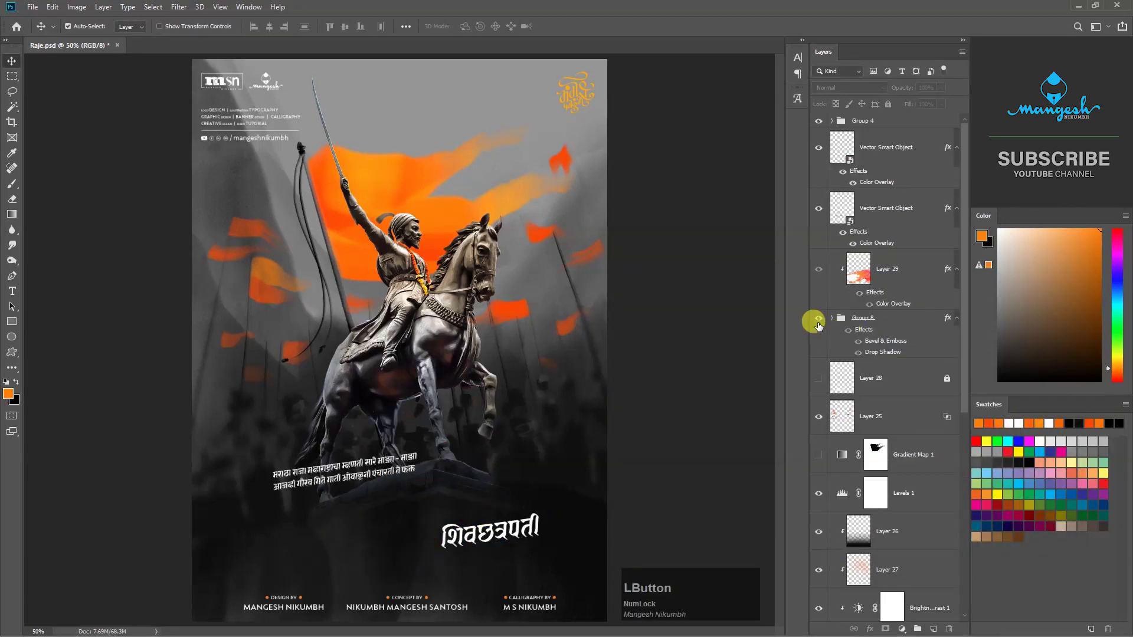
{"action": "left_click", "coordinate": [818, 319]}
{"action": "left_click", "coordinate": [833, 318]}
{"action": "left_click", "coordinate": [911, 399]}
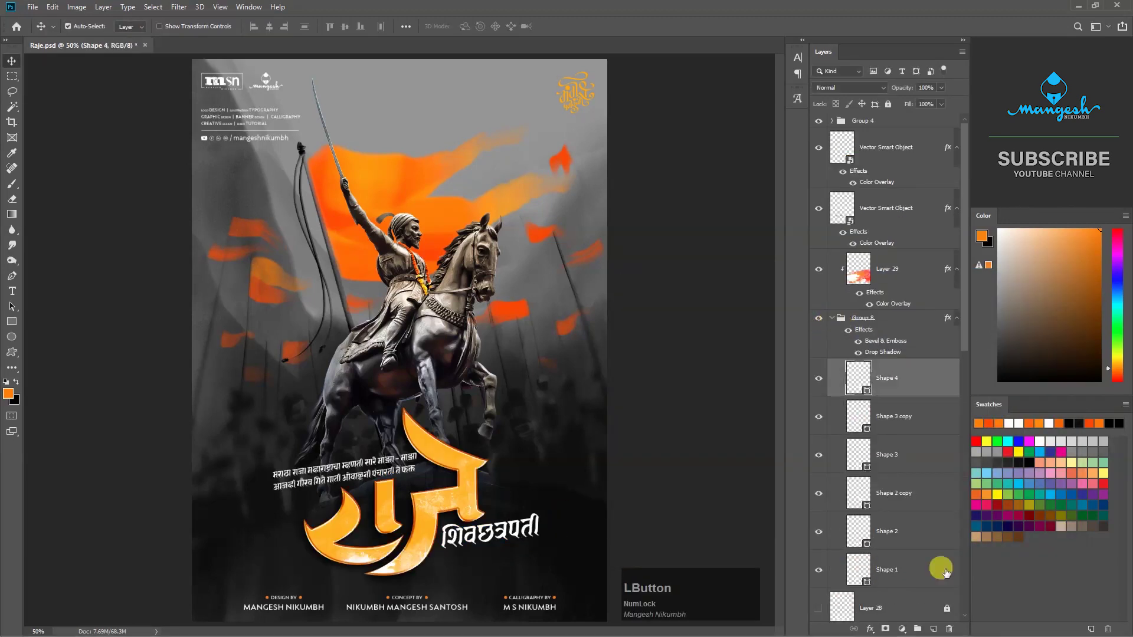
{"action": "left_click", "coordinate": [12, 322]}
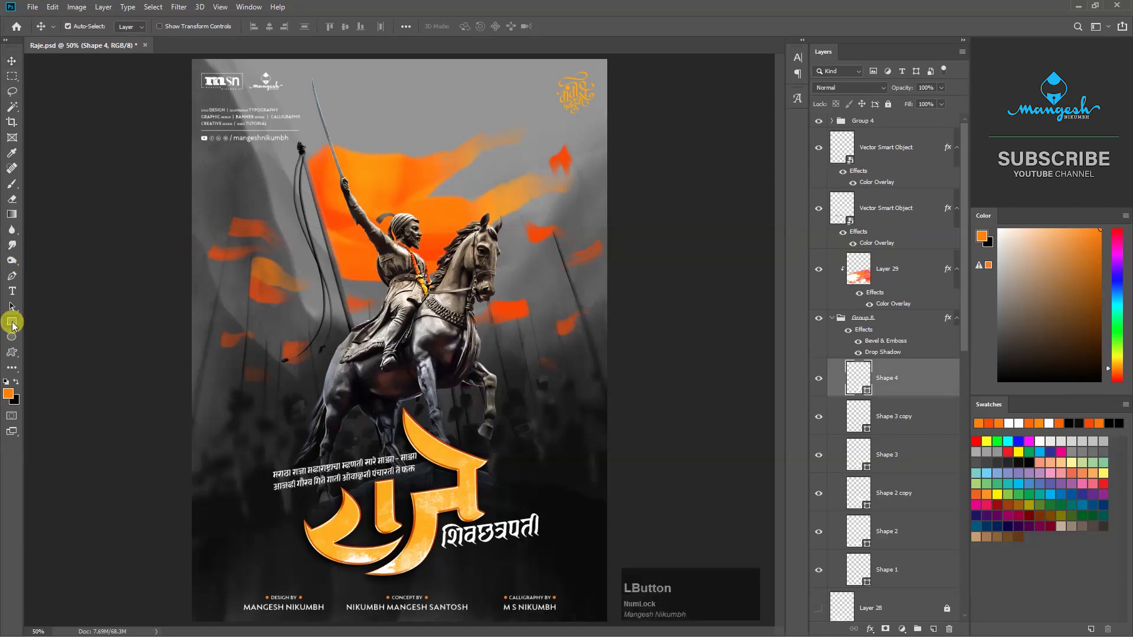
{"action": "left_click_drag", "start_coordinate": [502, 372], "coordinate": [510, 501]}
{"action": "left_click", "coordinate": [792, 228]}
{"action": "key", "text": "alt+BackSpace"}
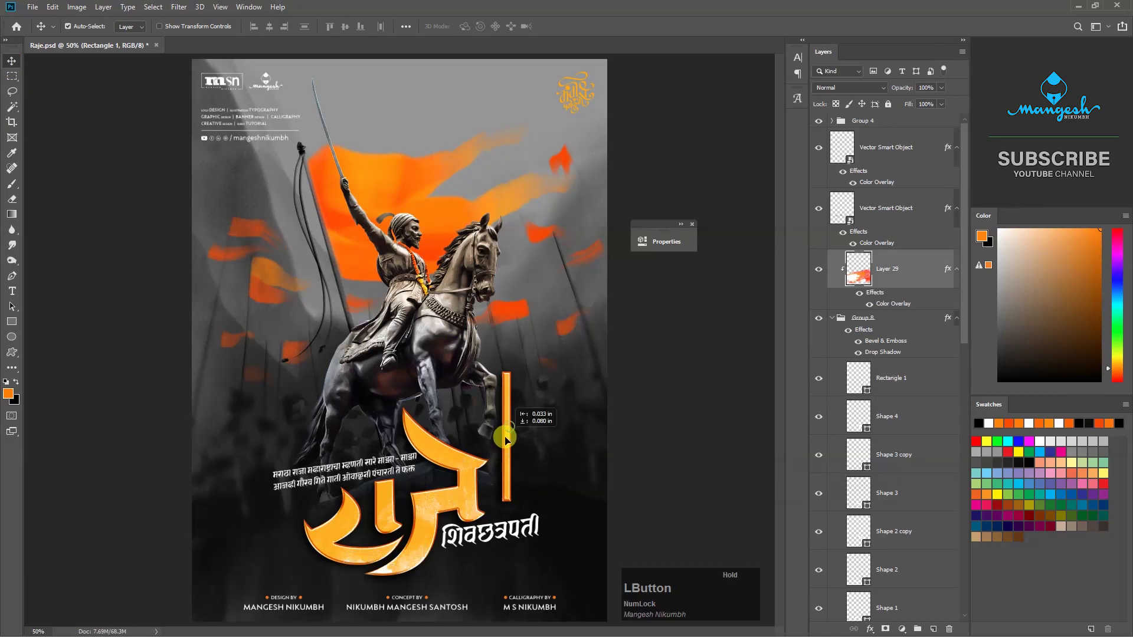
Reshape the bar's lower end into a slant with the Pen tool and transform the bar to fit beside the title.
{"action": "key", "text": "ctrl+t"}
{"action": "key", "text": "Return"}
{"action": "key", "text": "ctrl+plus"}
{"action": "key", "text": "ctrl+plus"}
{"action": "key", "text": "p"}
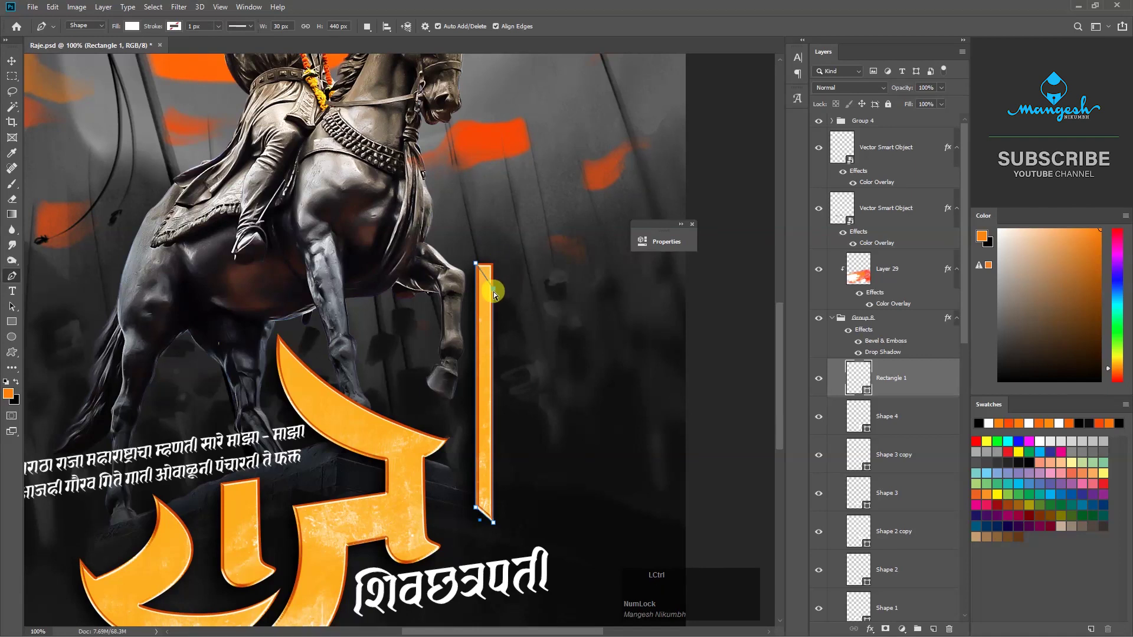
{"action": "key", "text": "ctrl+minus"}
{"action": "key", "text": "ctrl+t"}
{"action": "left_click_drag", "start_coordinate": [470, 289], "coordinate": [451, 321]}
{"action": "key", "text": "KP_Enter"}
Duplicate the slanted bar and place the copies parallel to each other beside the title lettering.
{"action": "key", "text": "b"}
{"action": "key", "text": "ctrl+t"}
{"action": "mouse_move", "coordinate": [450, 372]}
{"action": "left_mouse_down"}
{"action": "mouse_move", "coordinate": [450, 413]}
{"action": "mouse_move", "coordinate": [513, 430]}
{"action": "mouse_move", "coordinate": [528, 466]}
{"action": "mouse_move", "coordinate": [302, 557]}
{"action": "left_mouse_up"}
{"action": "left_click", "coordinate": [469, 423]}
{"action": "left_click", "coordinate": [925, 374]}
{"action": "key", "text": "ctrl+j"}
{"action": "key", "text": "ctrl+t"}
{"action": "key", "text": "KP_Enter"}
Transform the two bar copies together so that a matching double bar frames each side of the title.
{"action": "left_click", "coordinate": [915, 418], "text": "shift"}
{"action": "key", "text": "ctrl+minus"}
{"action": "key", "text": "ctrl+t"}
{"action": "key", "text": "KP_Enter"}
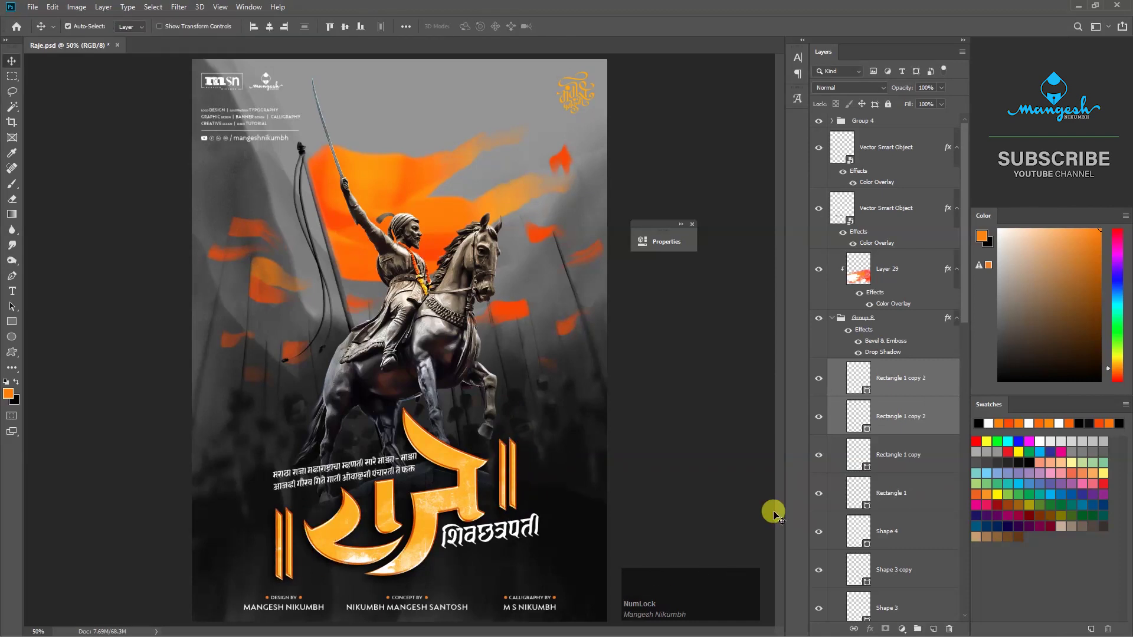
{"action": "left_click", "coordinate": [725, 470]}
{"action": "key", "text": "ctrl+KP_0"}
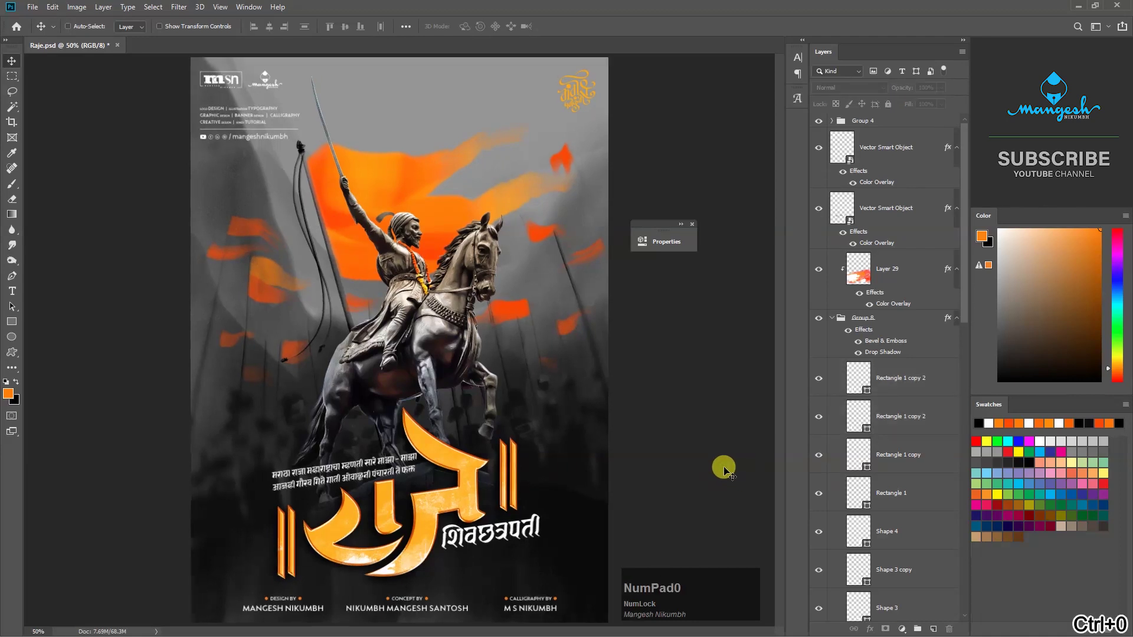
{"action": "left_click", "coordinate": [692, 224]}
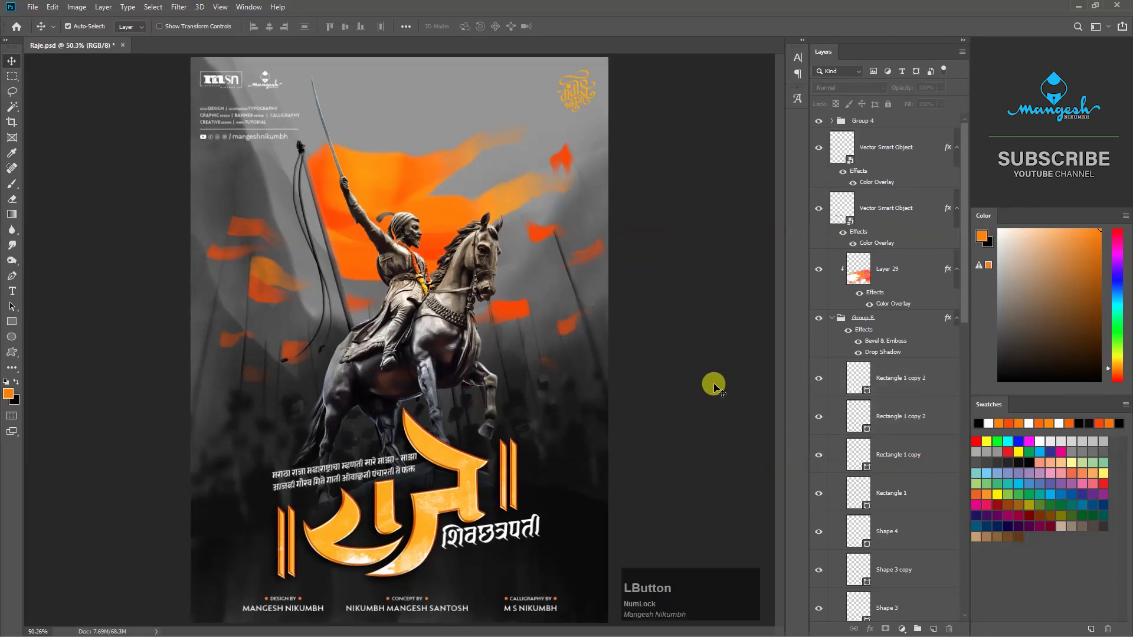